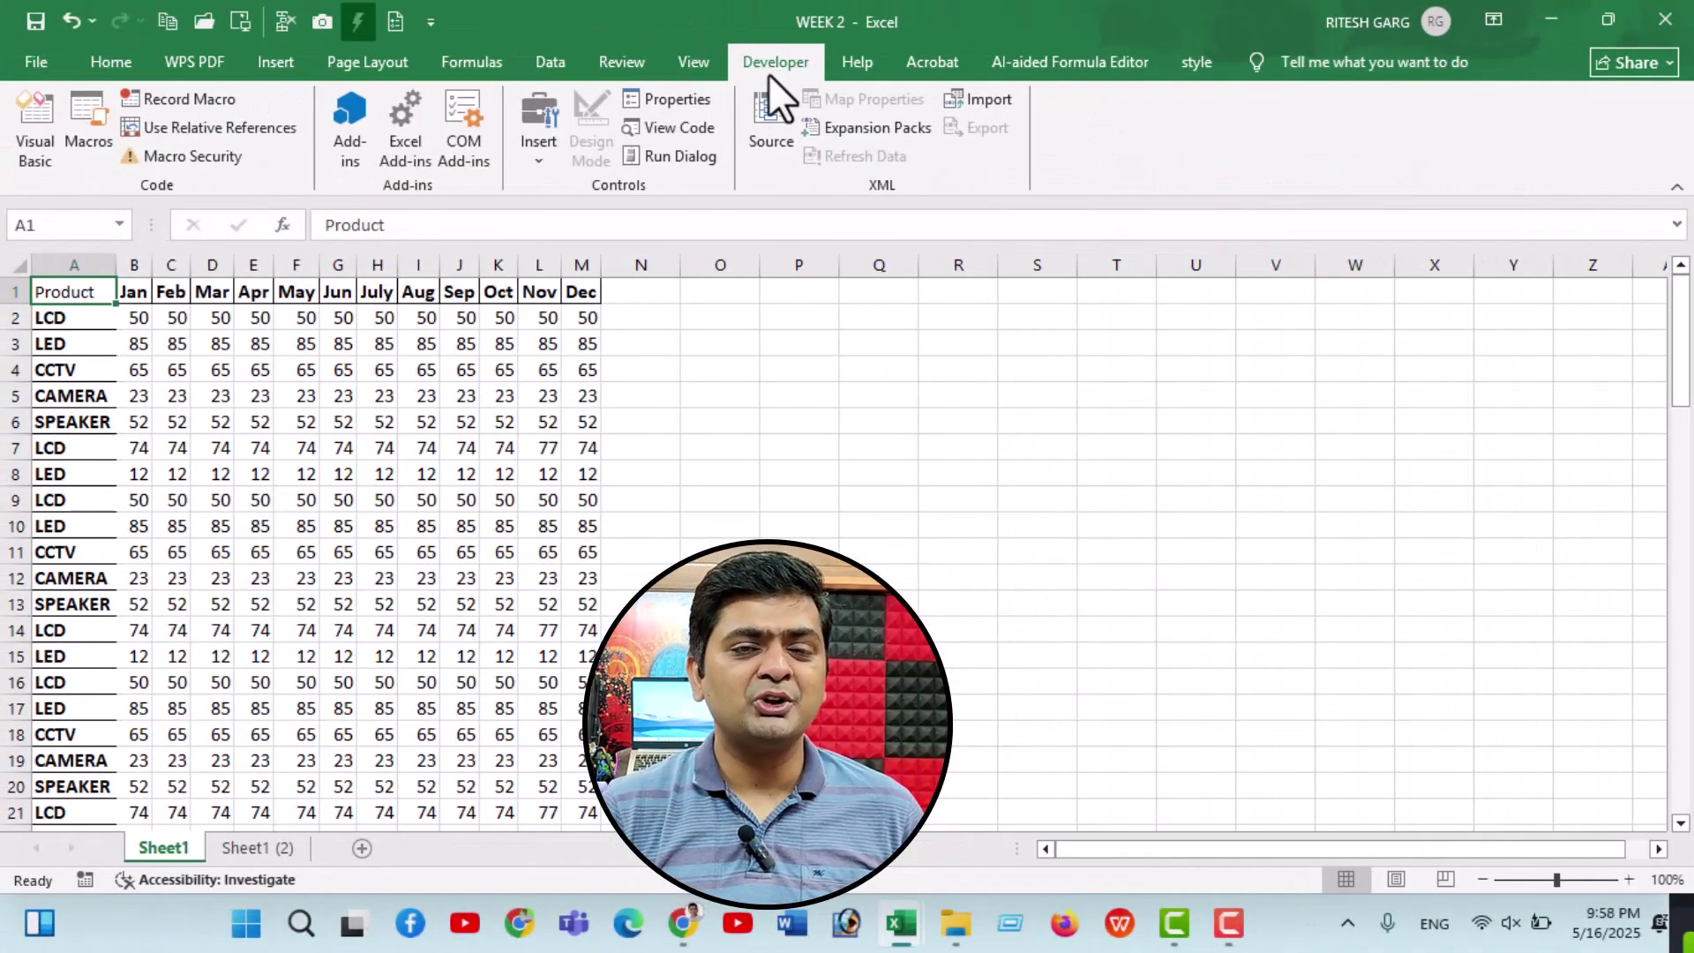
# Run the PERSONAL.XLSB!sales_data_annual macro from the Macros list
pyautogui.click(82, 150)
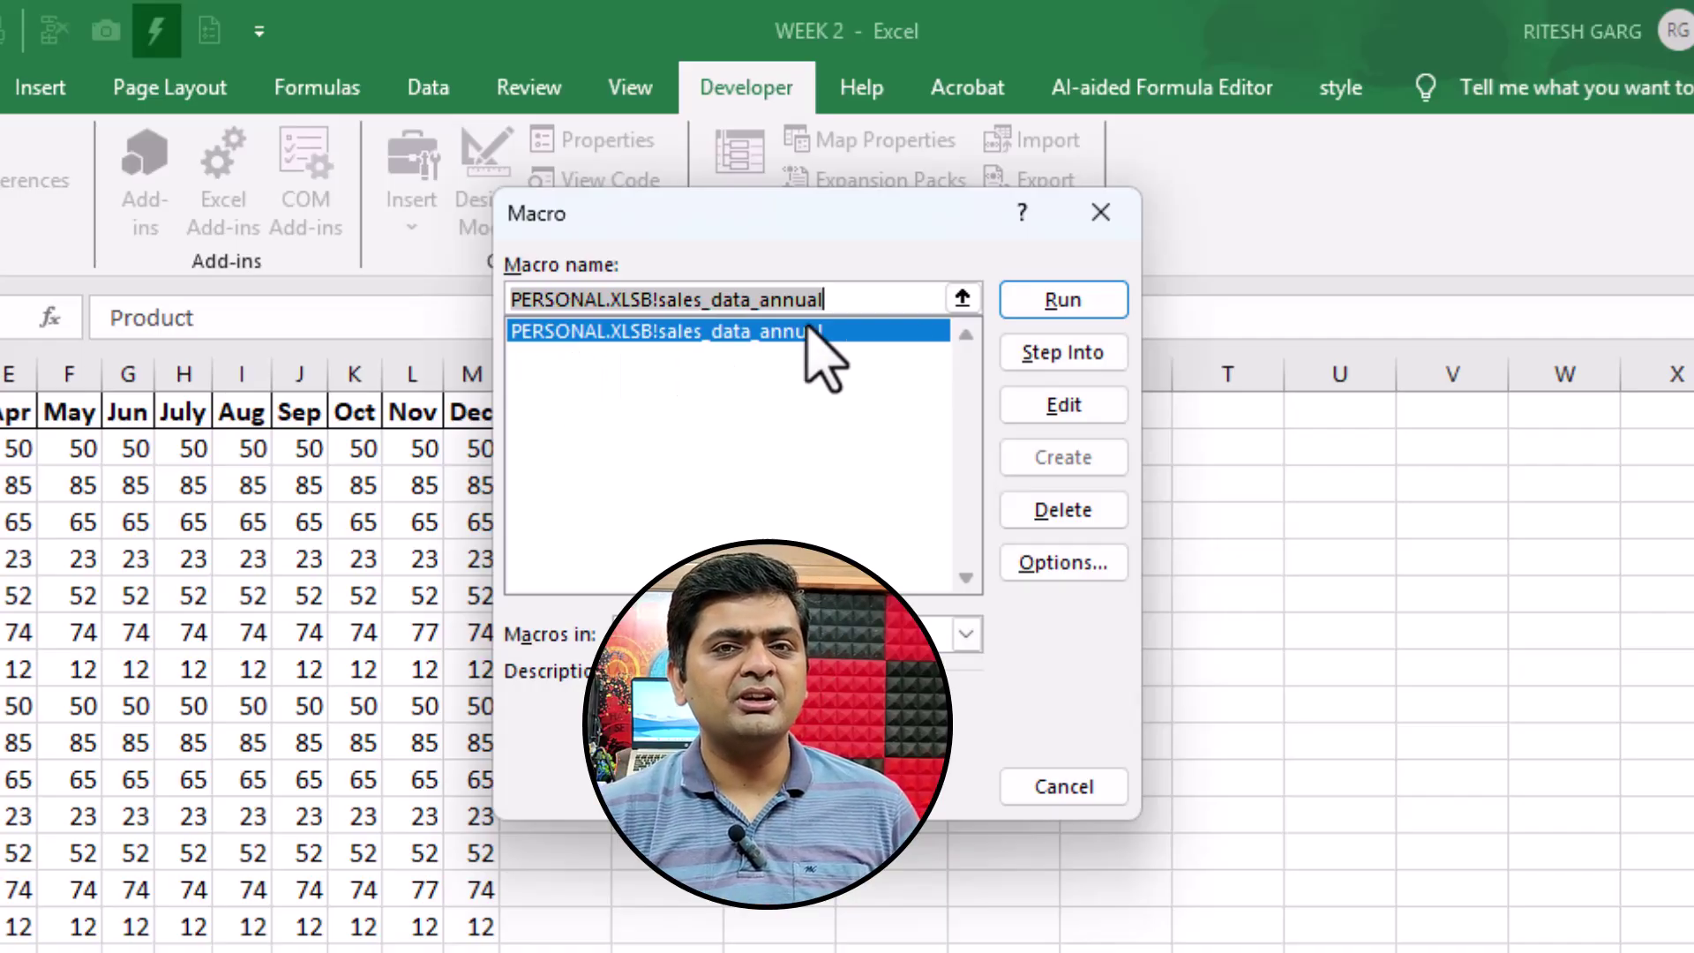
pyautogui.click(1027, 297)
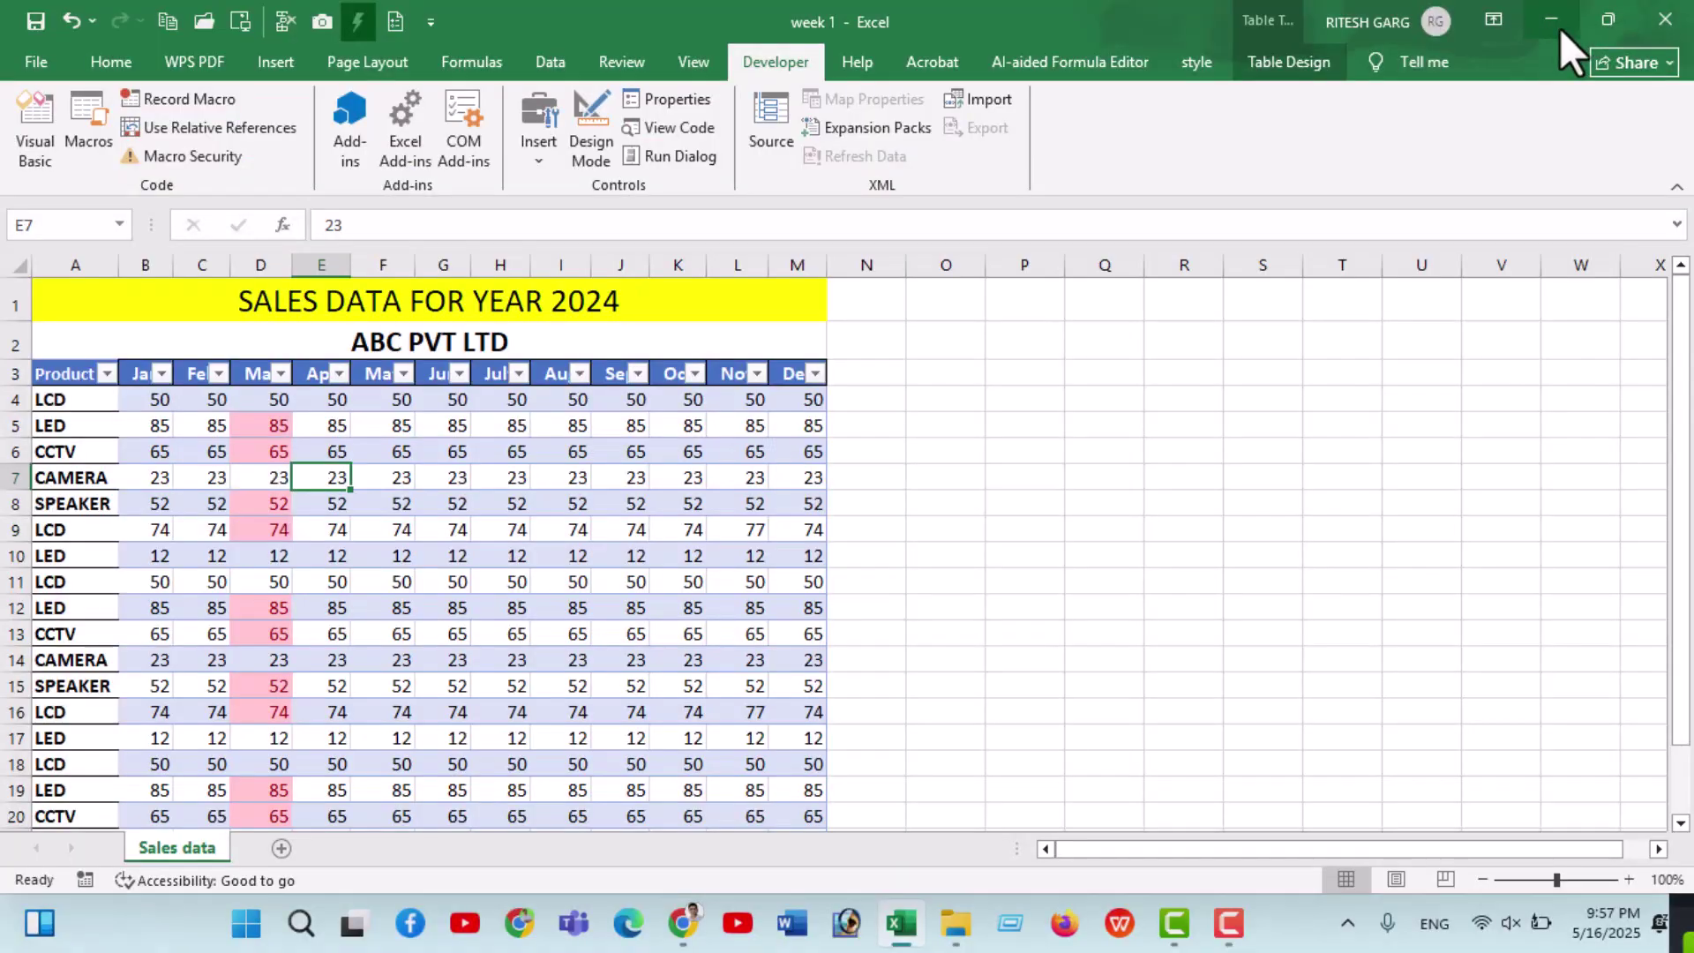
# Minimize Excel and open the WEEK 2 workbook from the excel data folder
pyautogui.click(1560, 29)
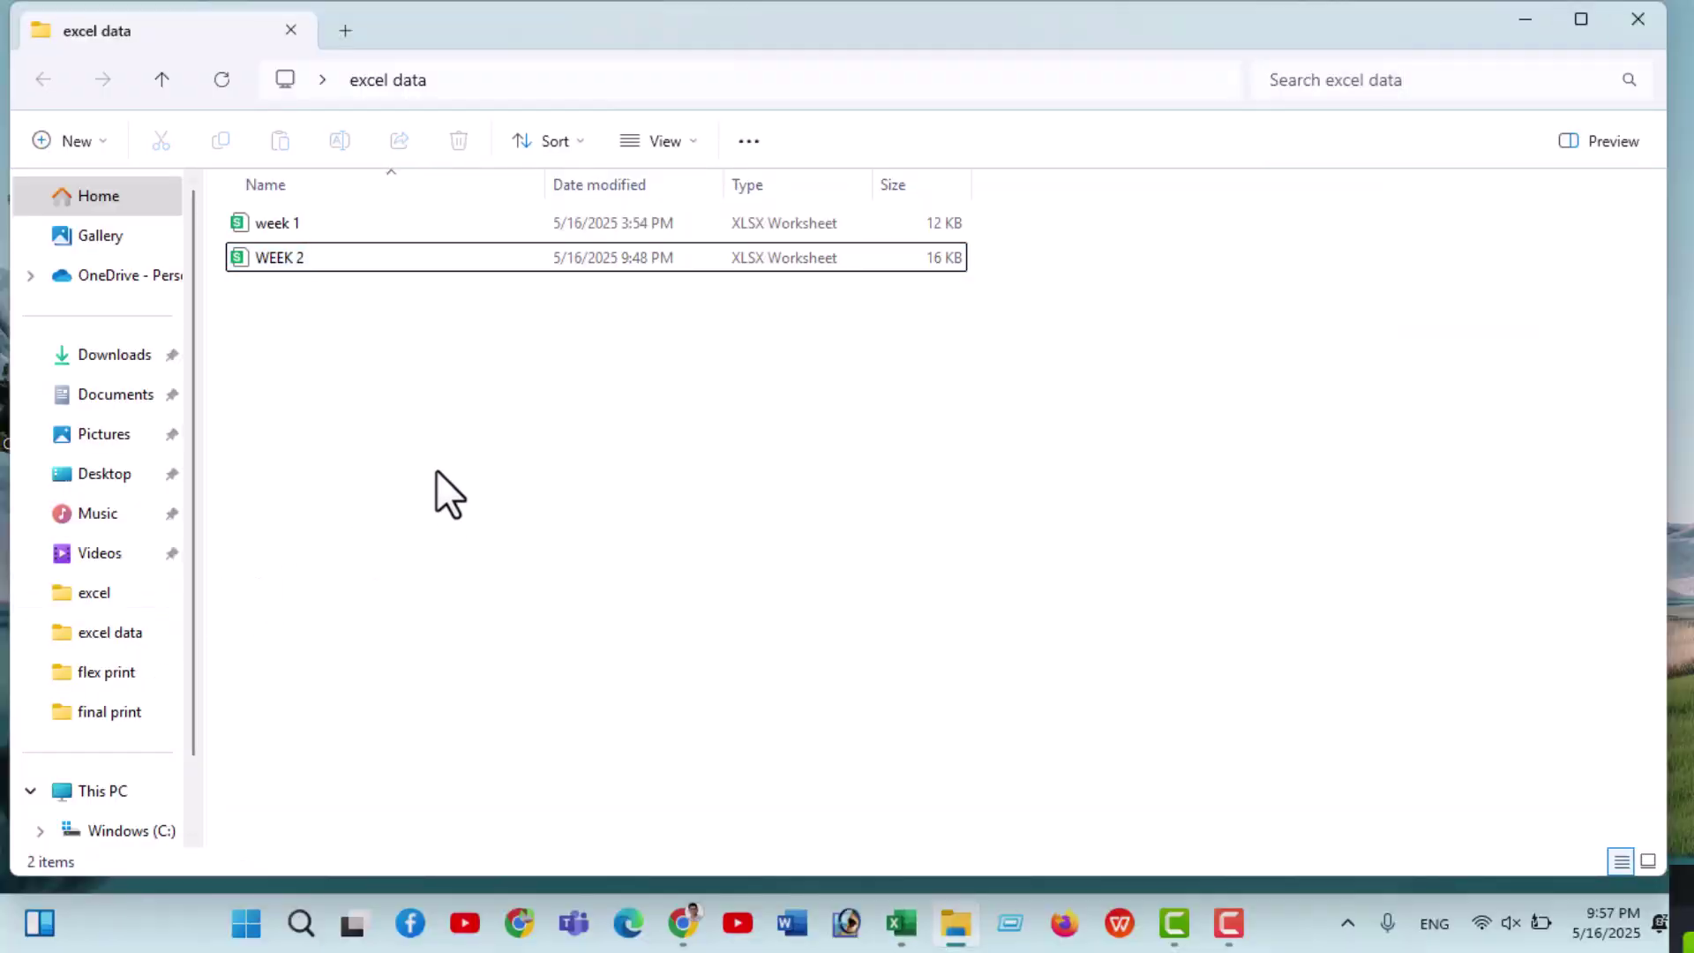
pyautogui.rightClick(273, 260)
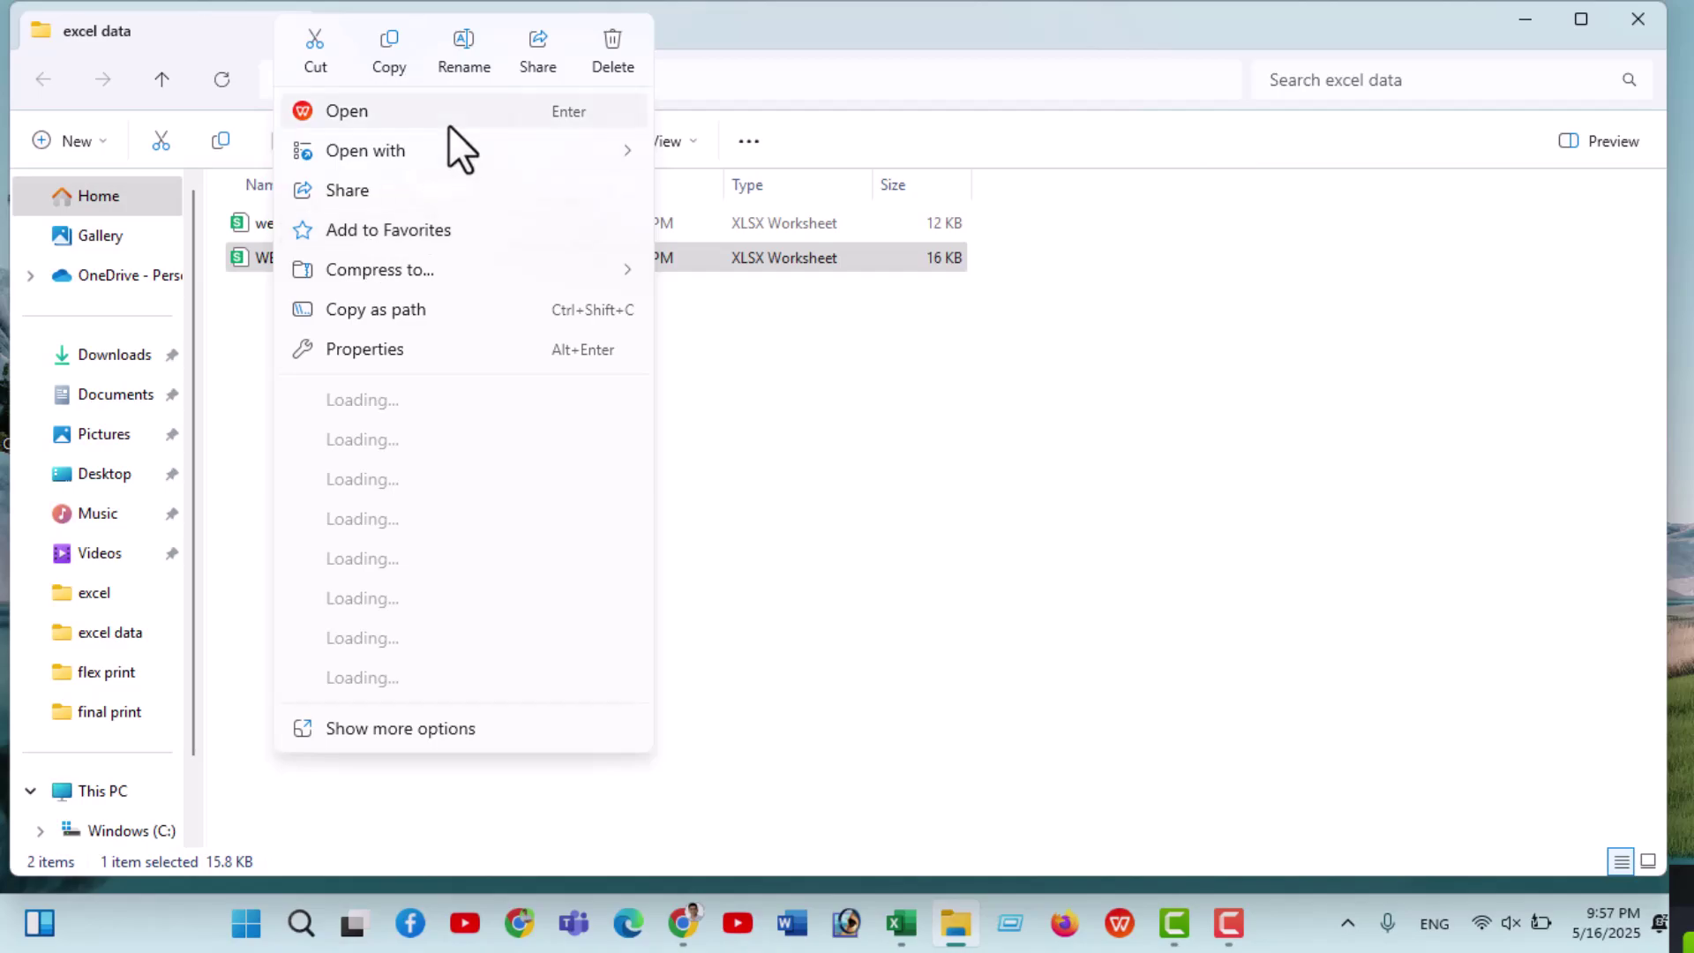
pyautogui.moveTo(365, 150)
pyautogui.click(766, 152)
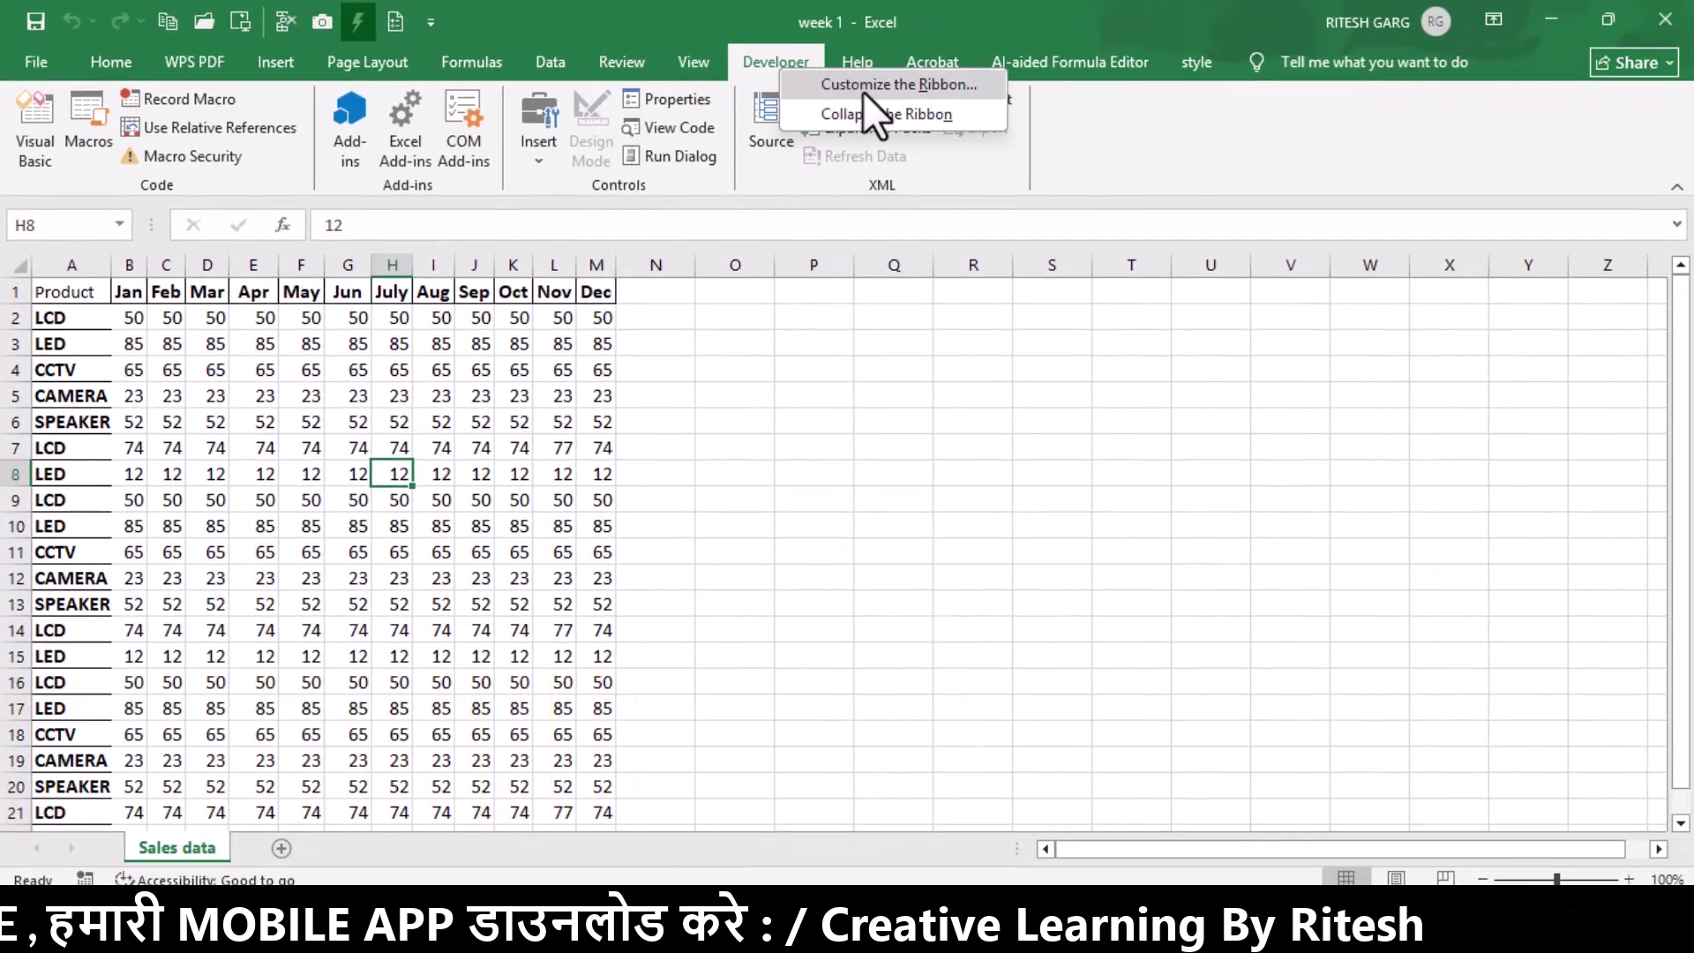
pyautogui.click(863, 88)
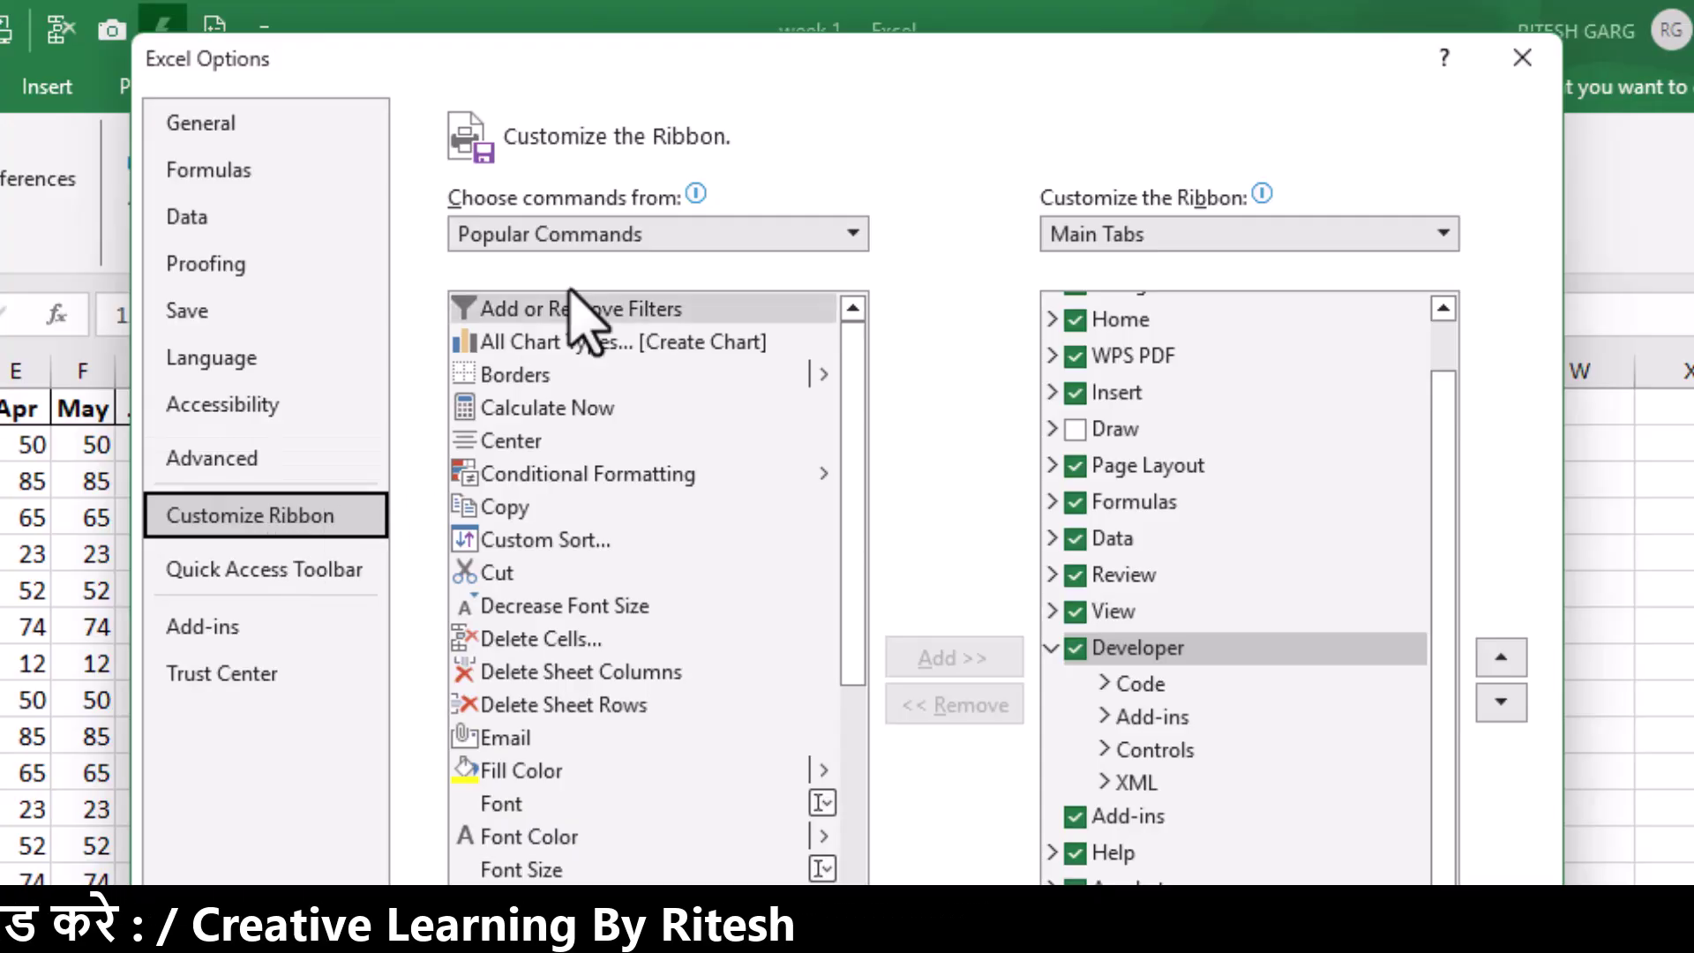
pyautogui.click(583, 234)
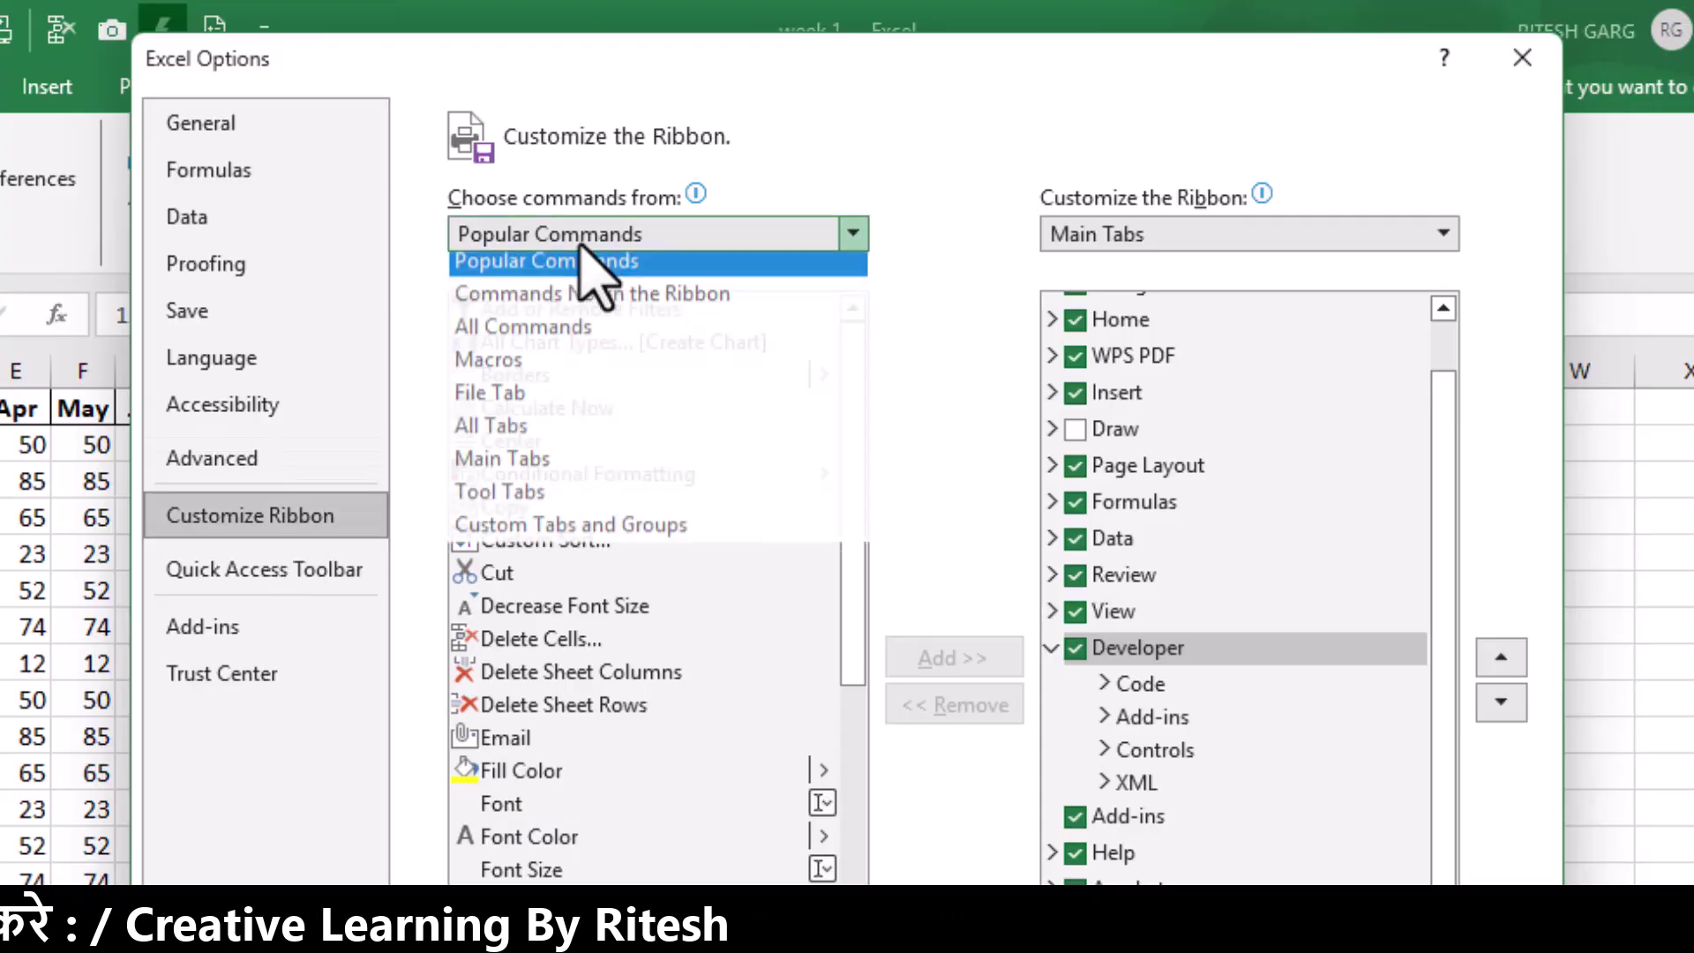
pyautogui.click(556, 468)
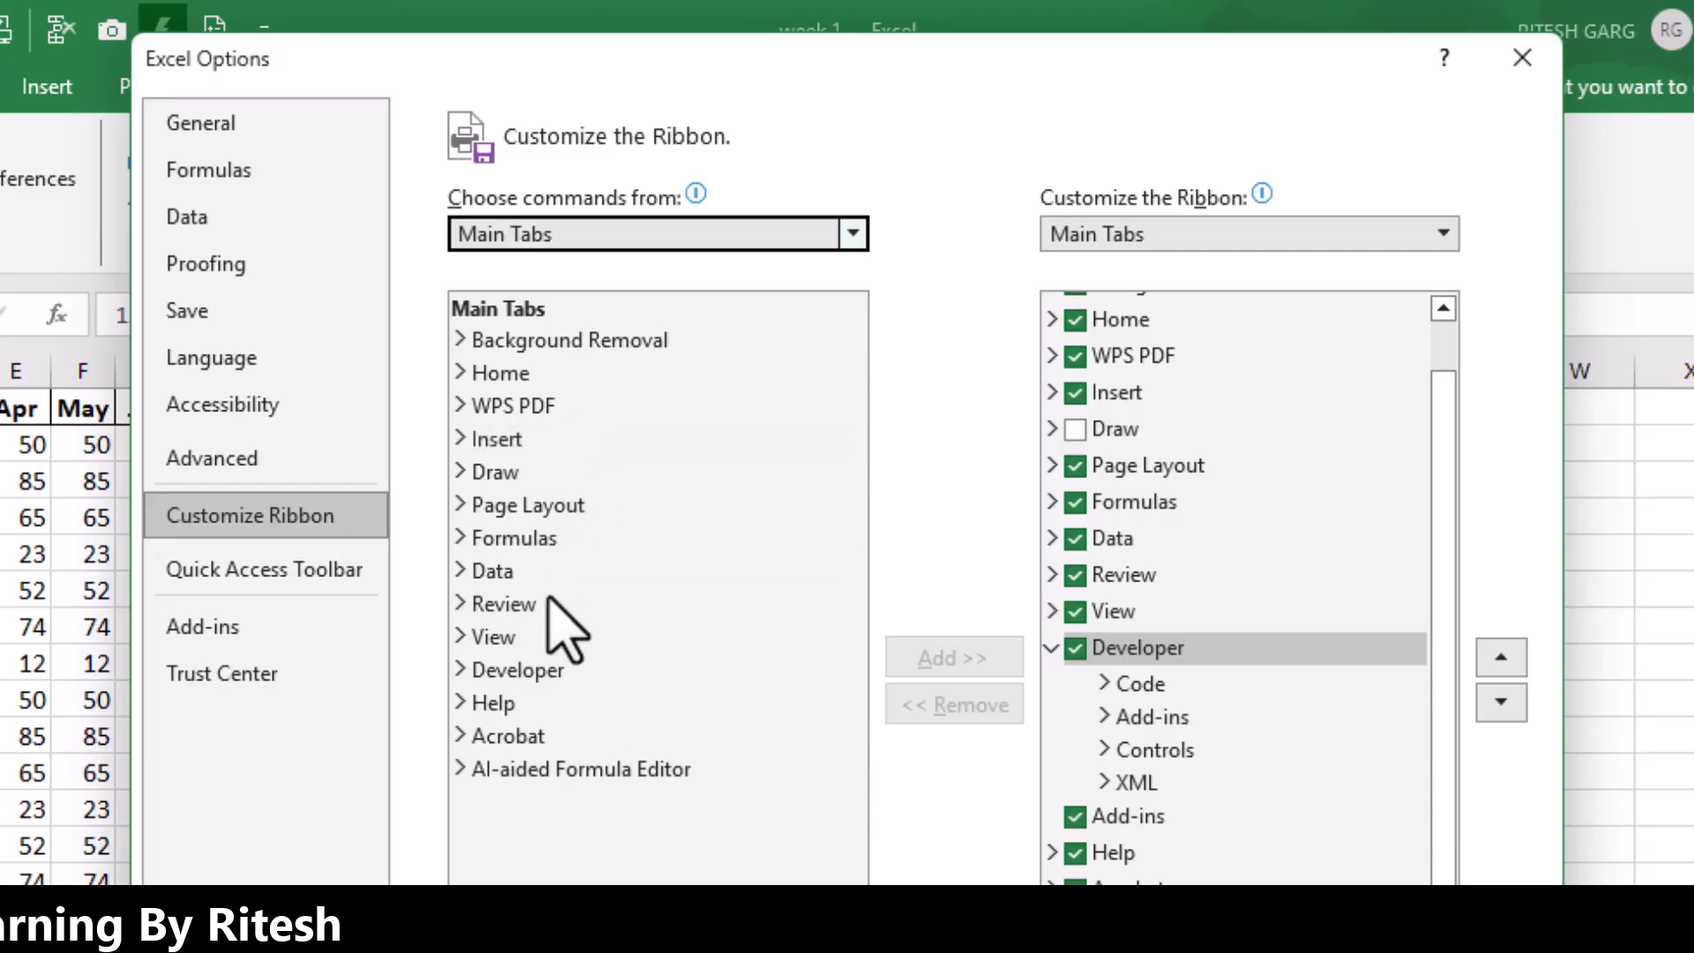
pyautogui.click(545, 675)
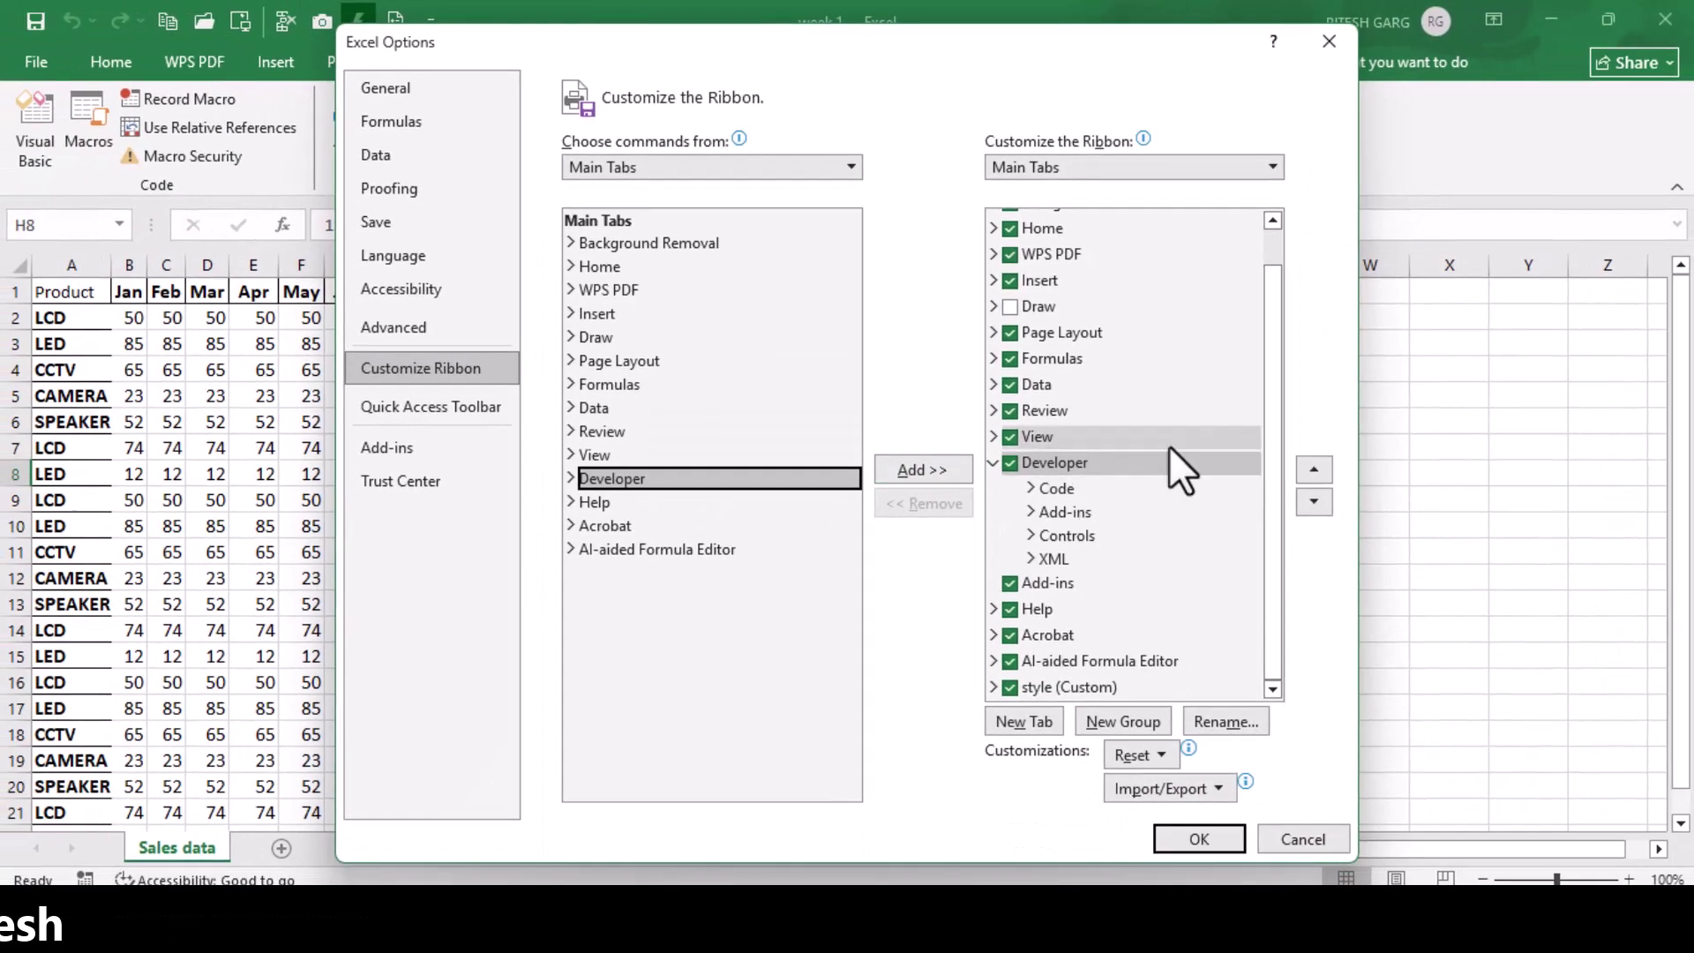
pyautogui.click(1327, 844)
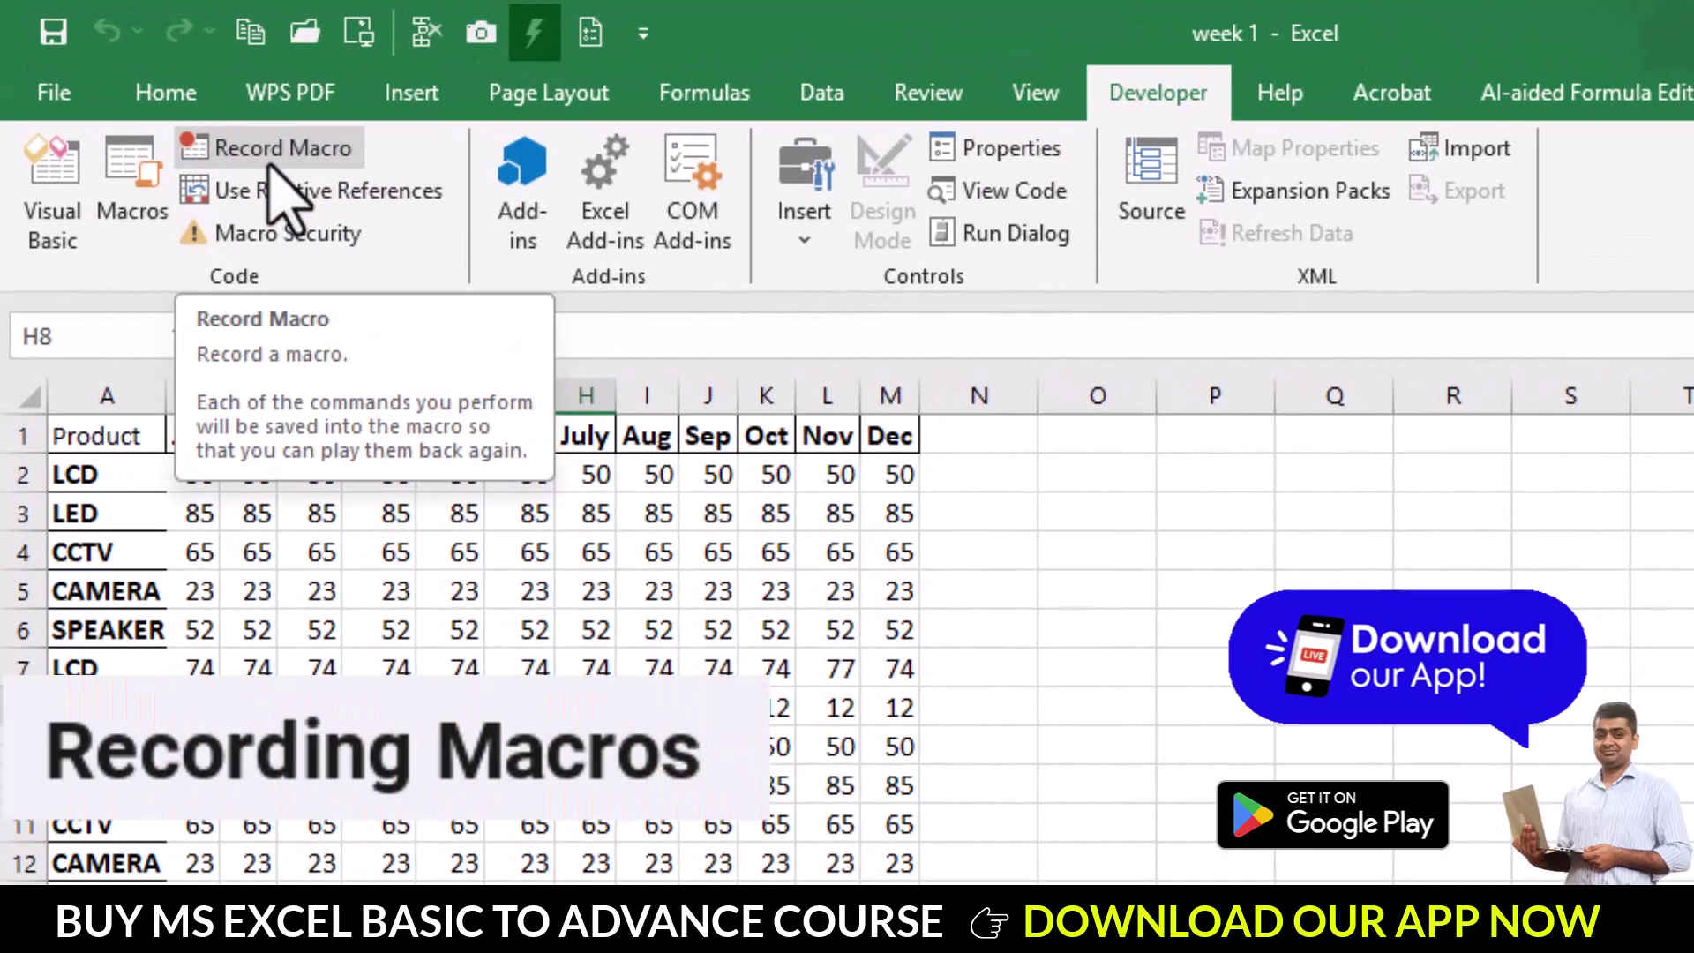
pyautogui.click(134, 176)
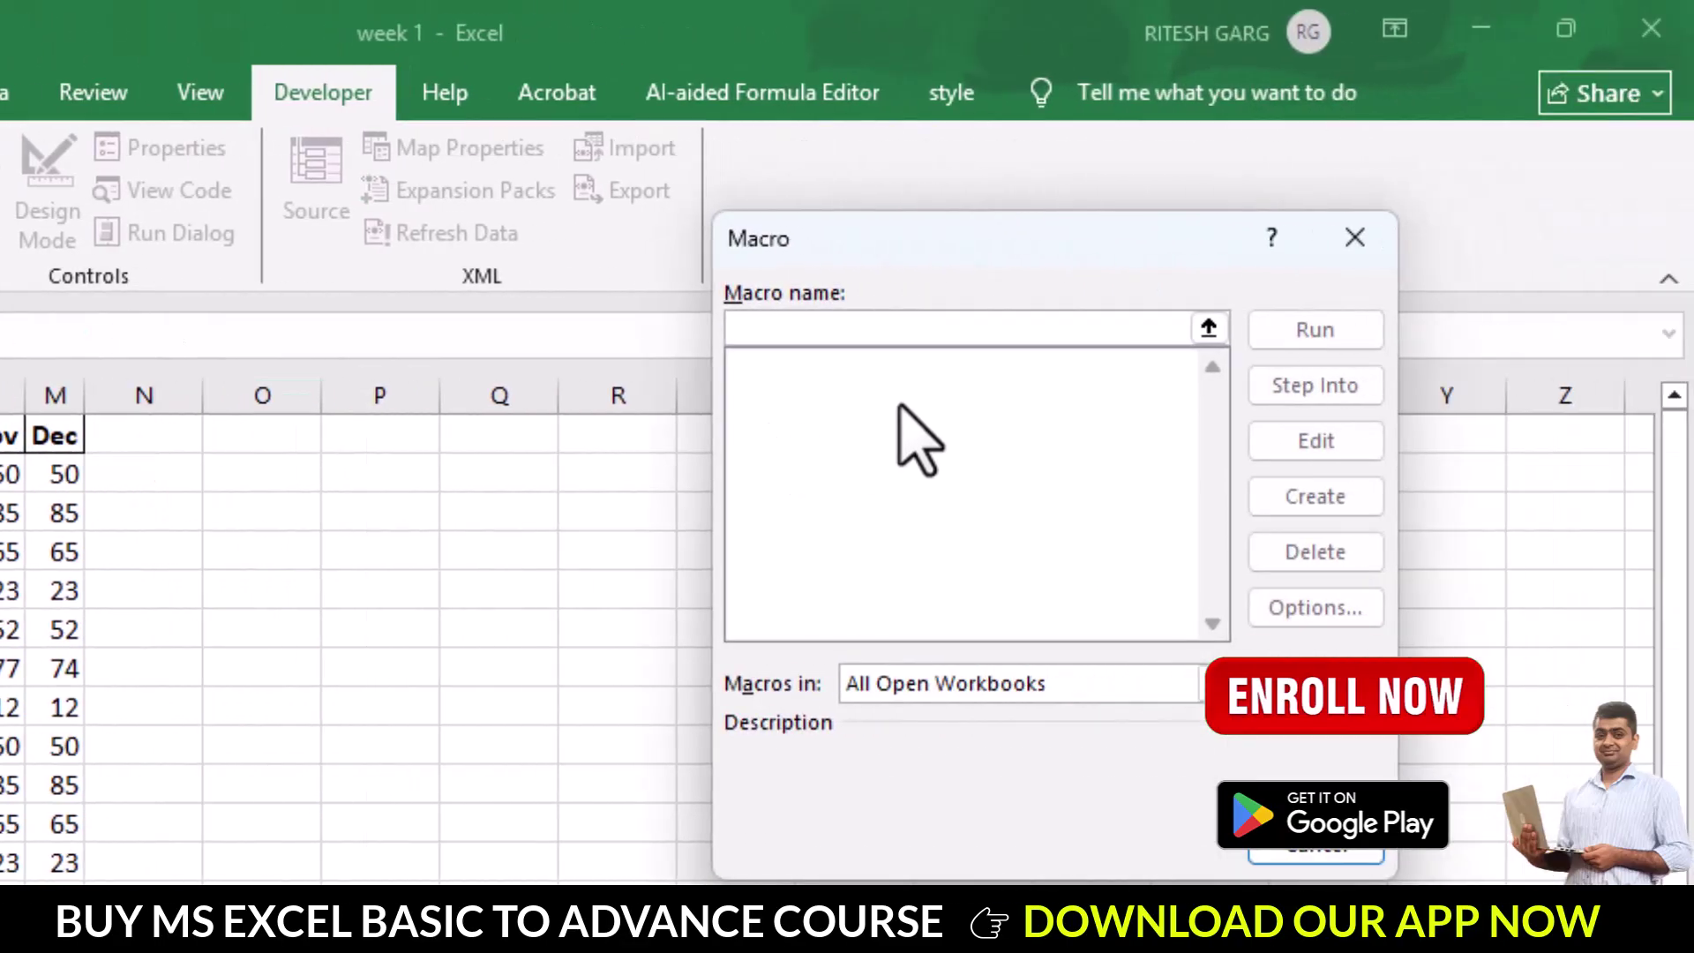
pyautogui.moveTo(971, 237); pyautogui.dragTo(896, 240)
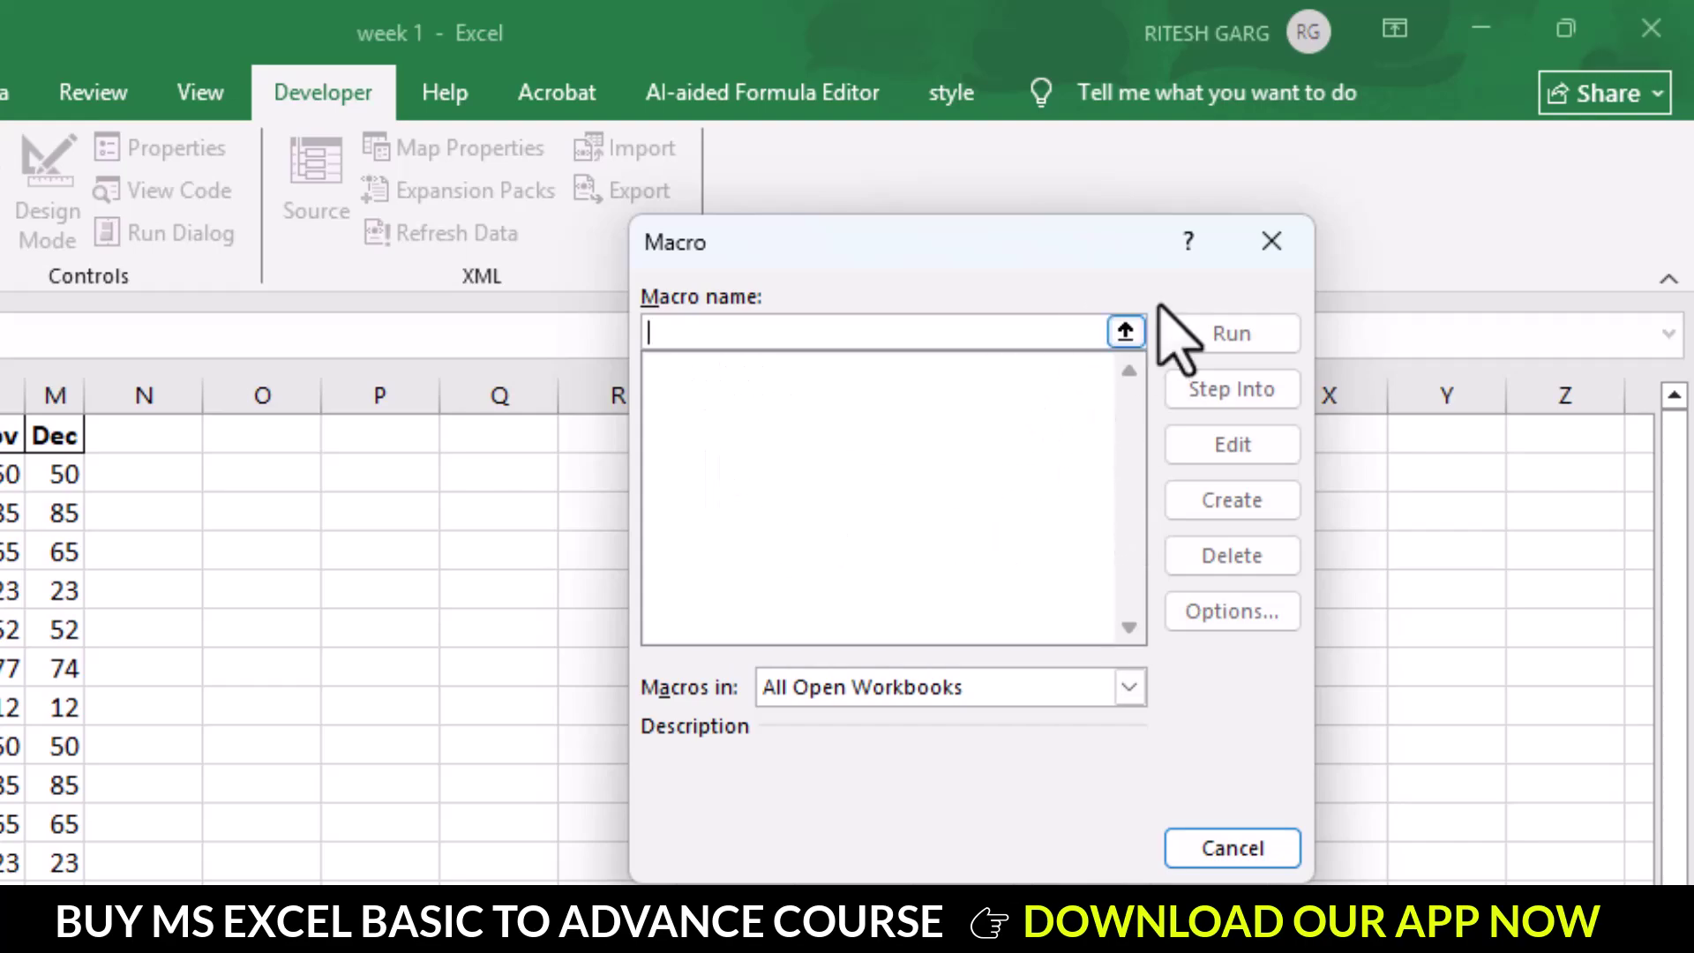
pyautogui.click(1272, 242)
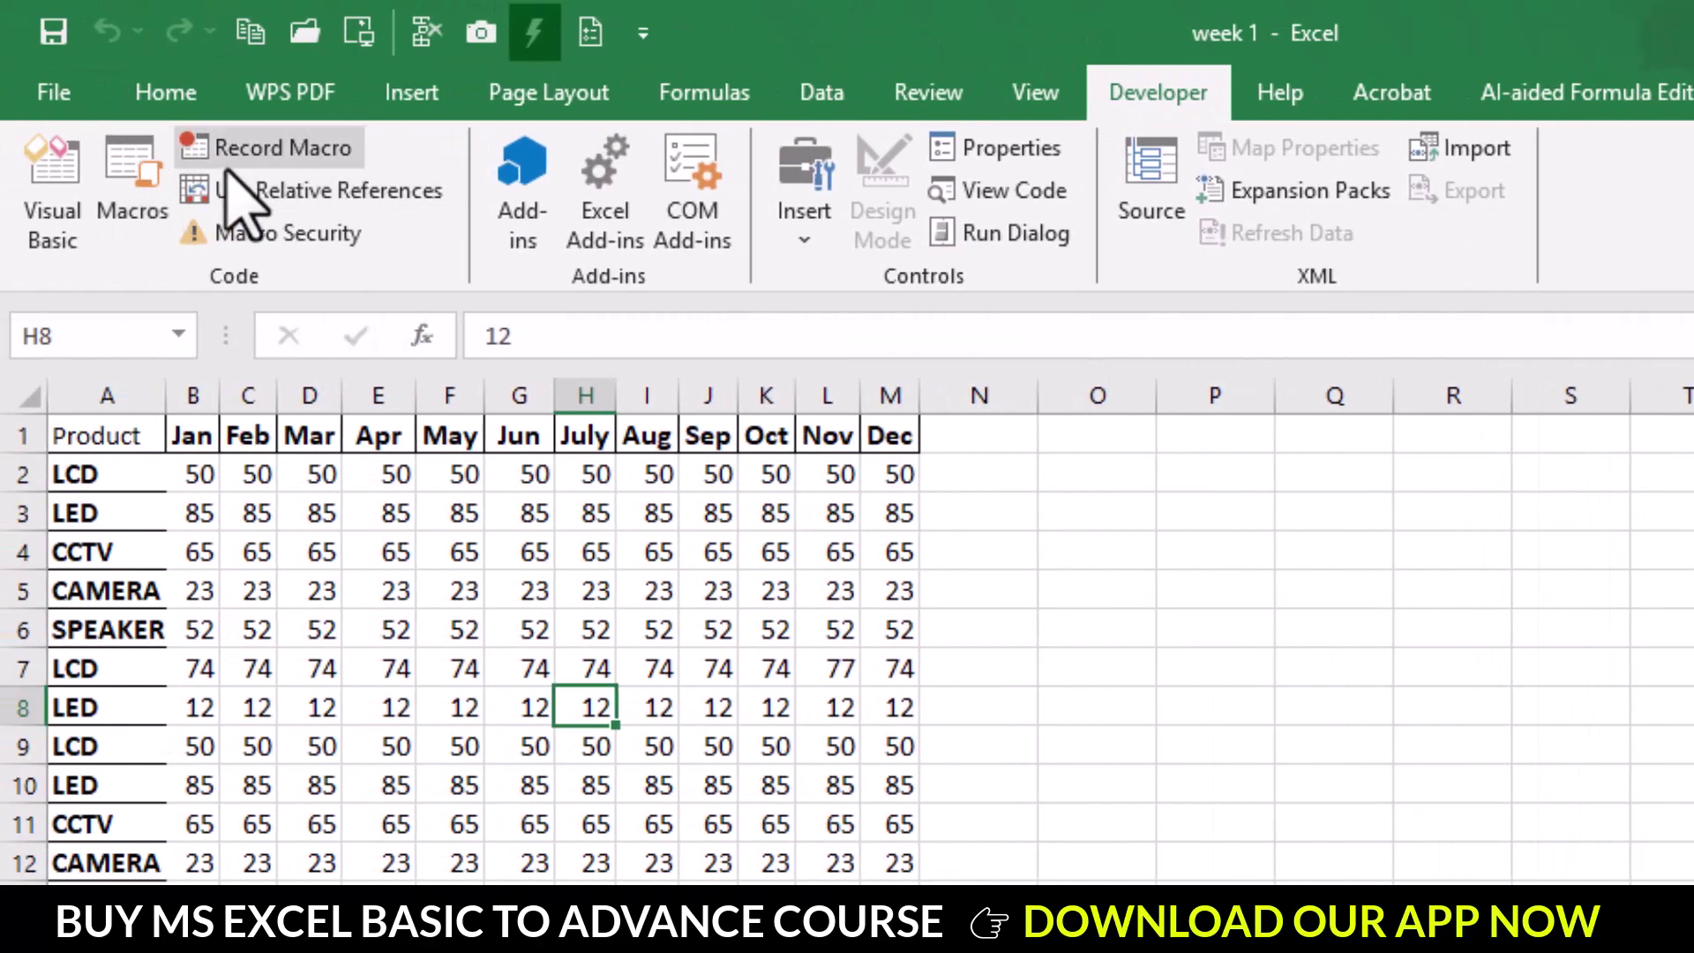
# Name the new macro recording sales_data_annual and go to its Q shortcut field
pyautogui.click(234, 154)
pyautogui.write('sales_data')
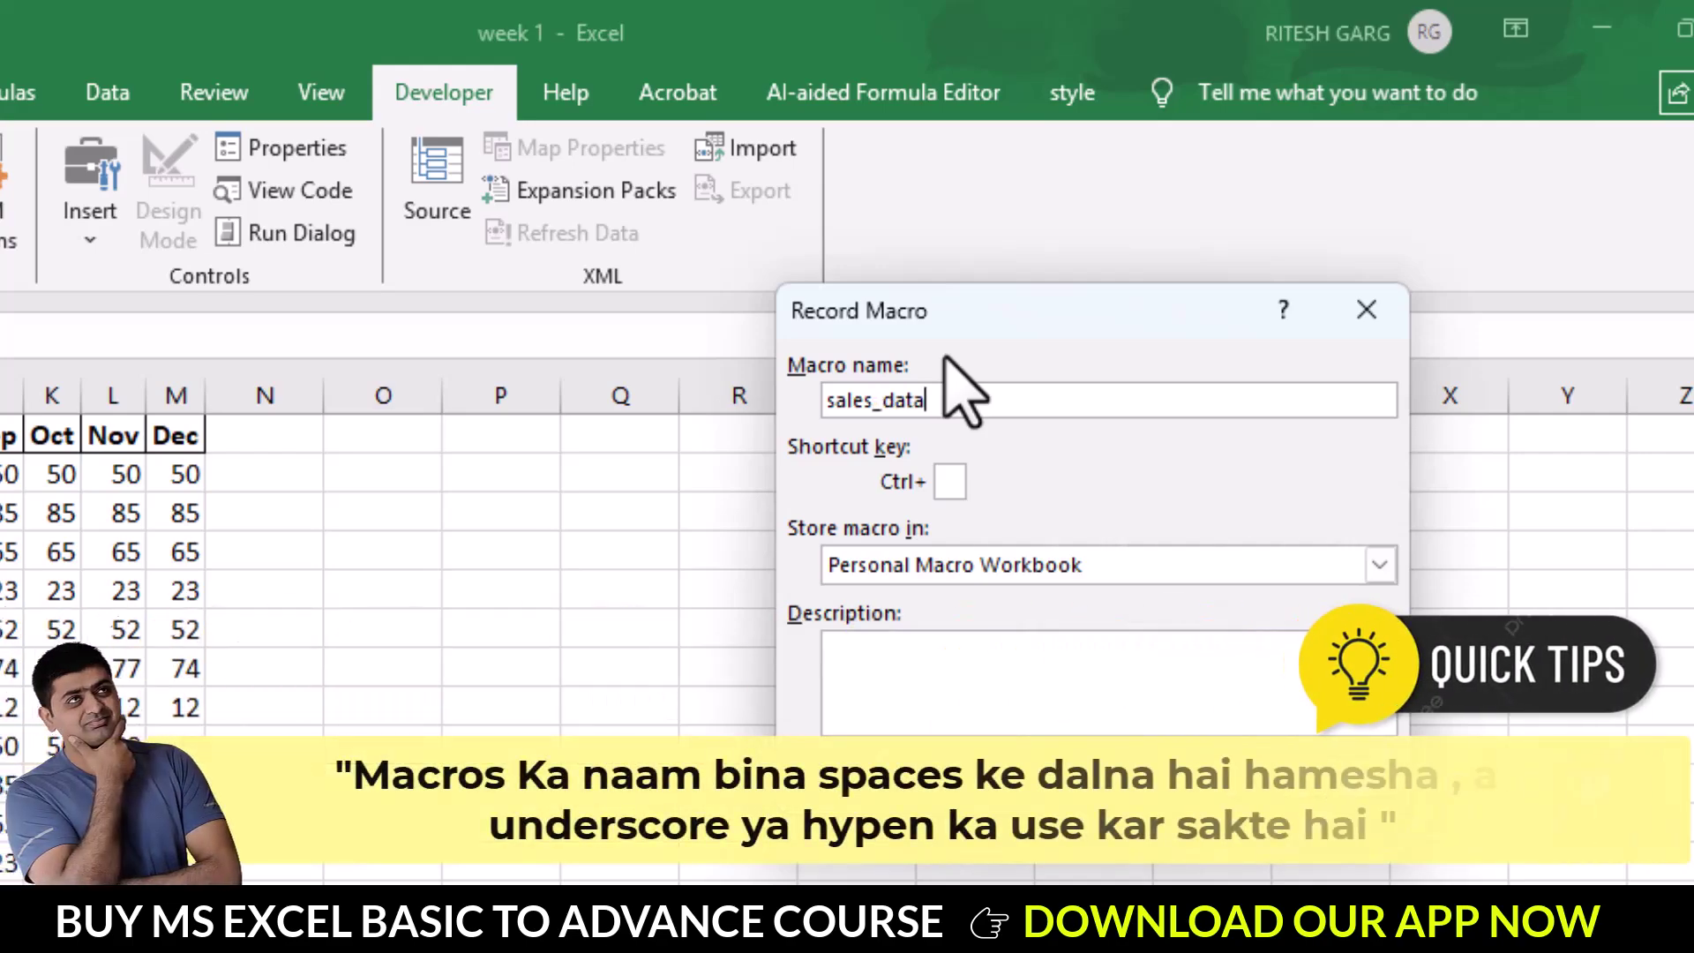
pyautogui.write('_')
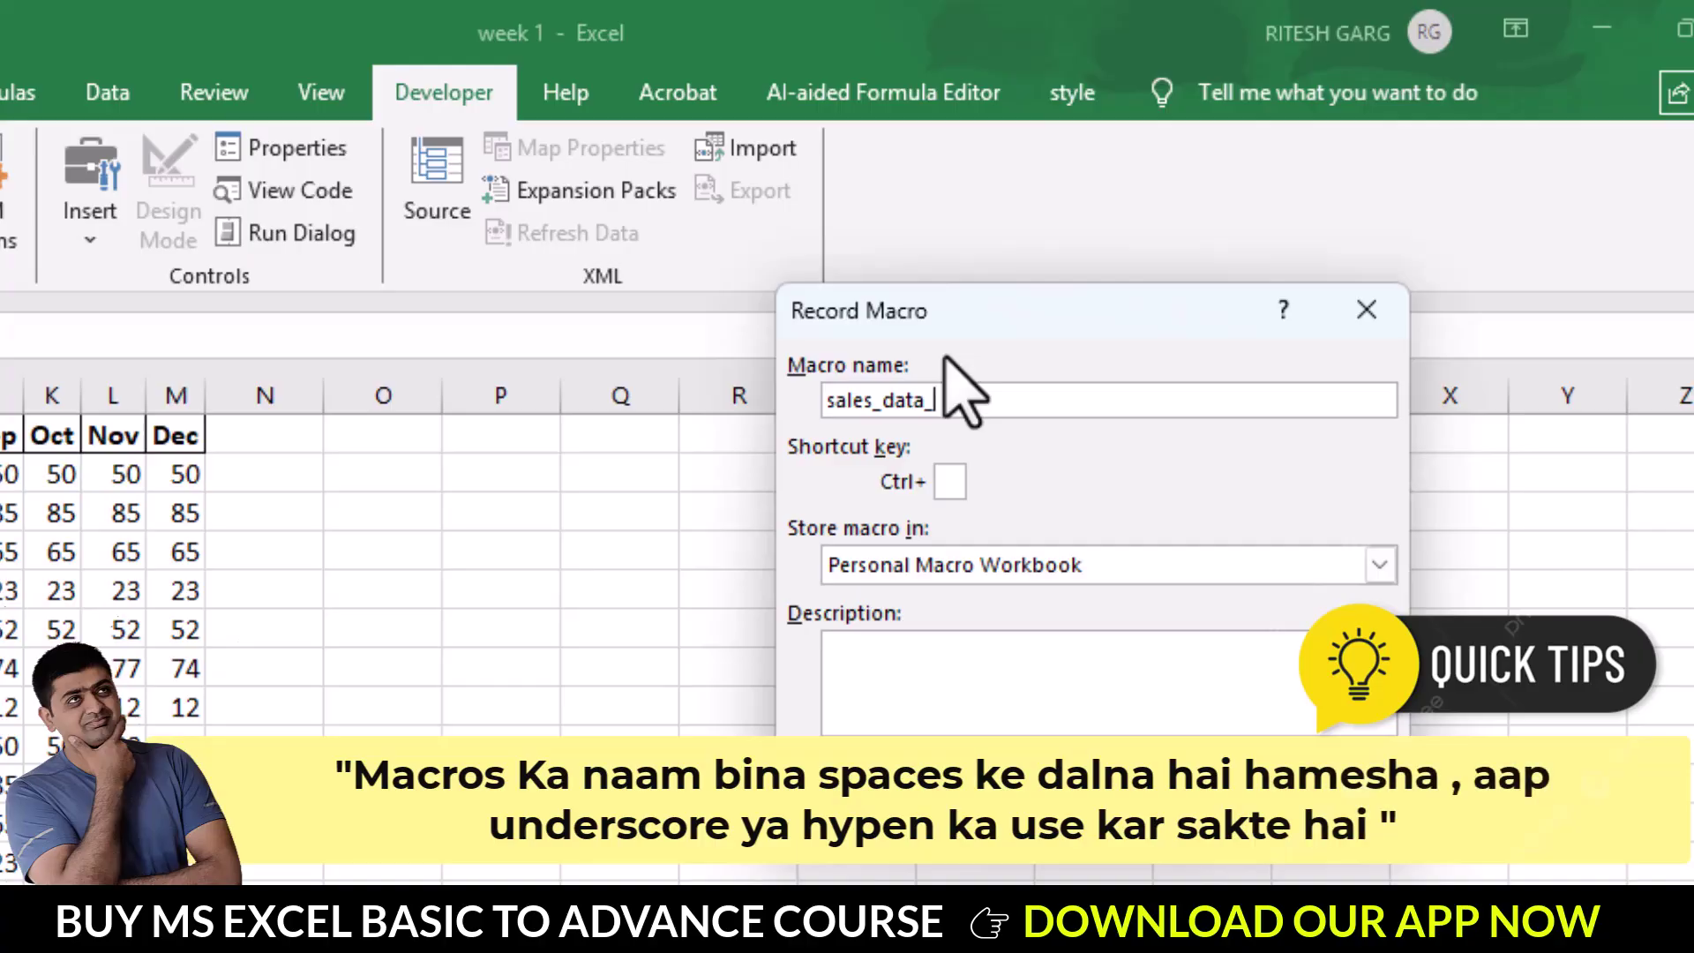
pyautogui.write('annual')
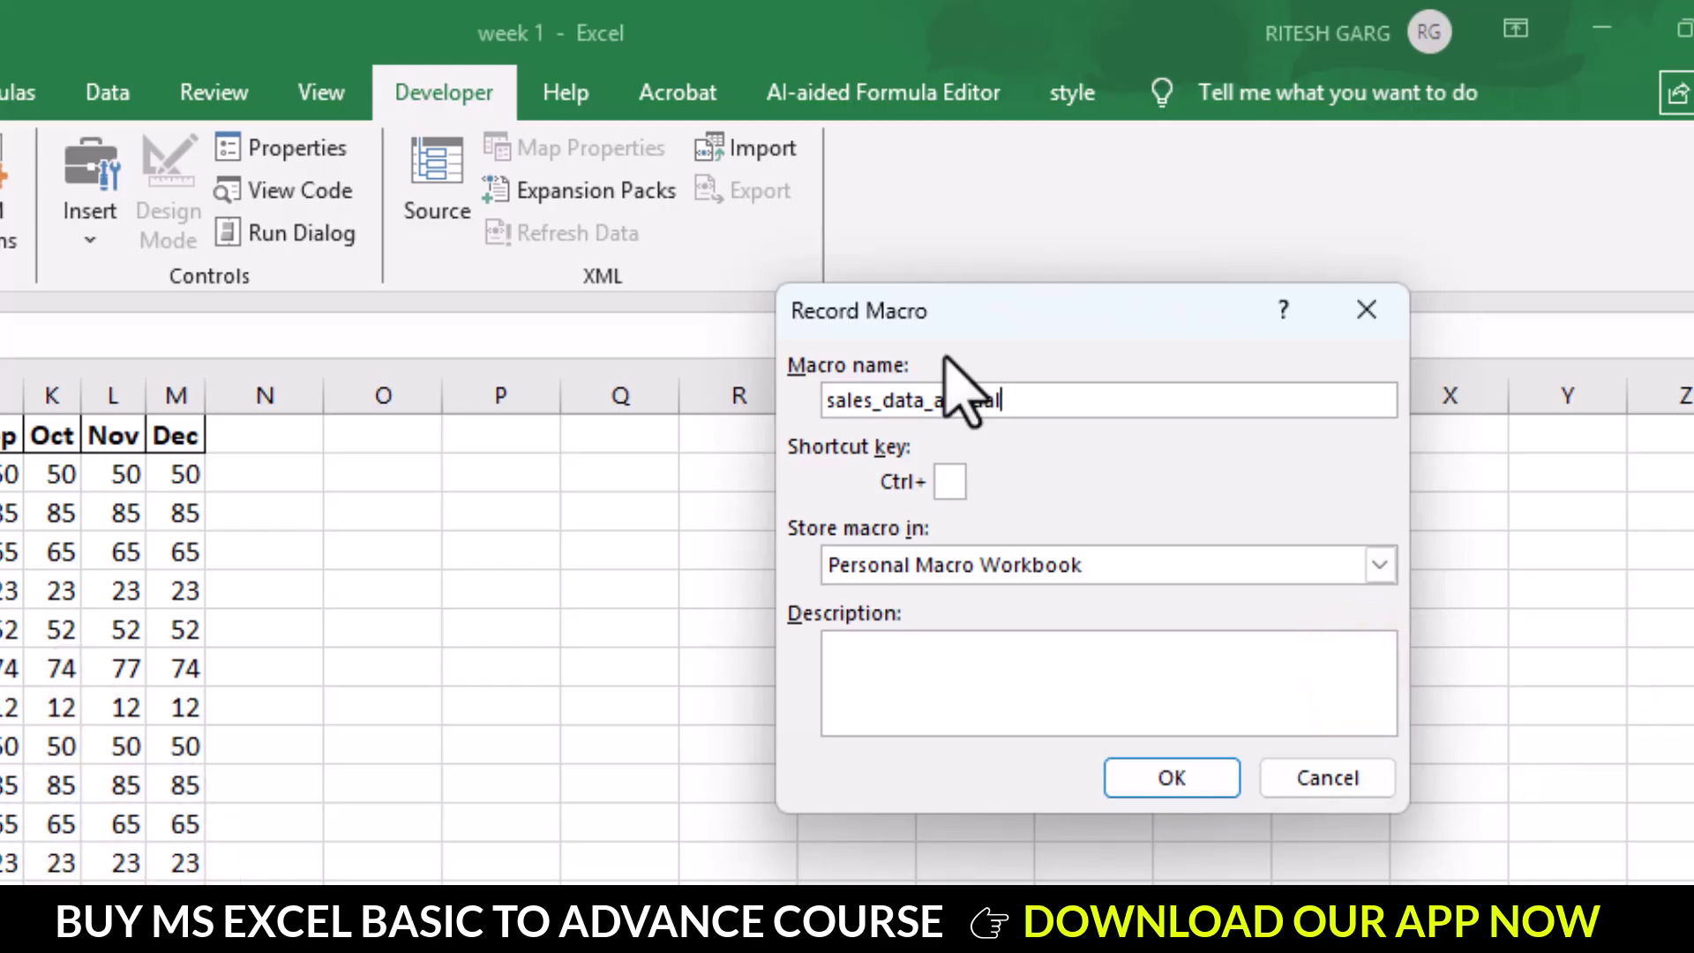
pyautogui.click(958, 485)
pyautogui.write('Q')
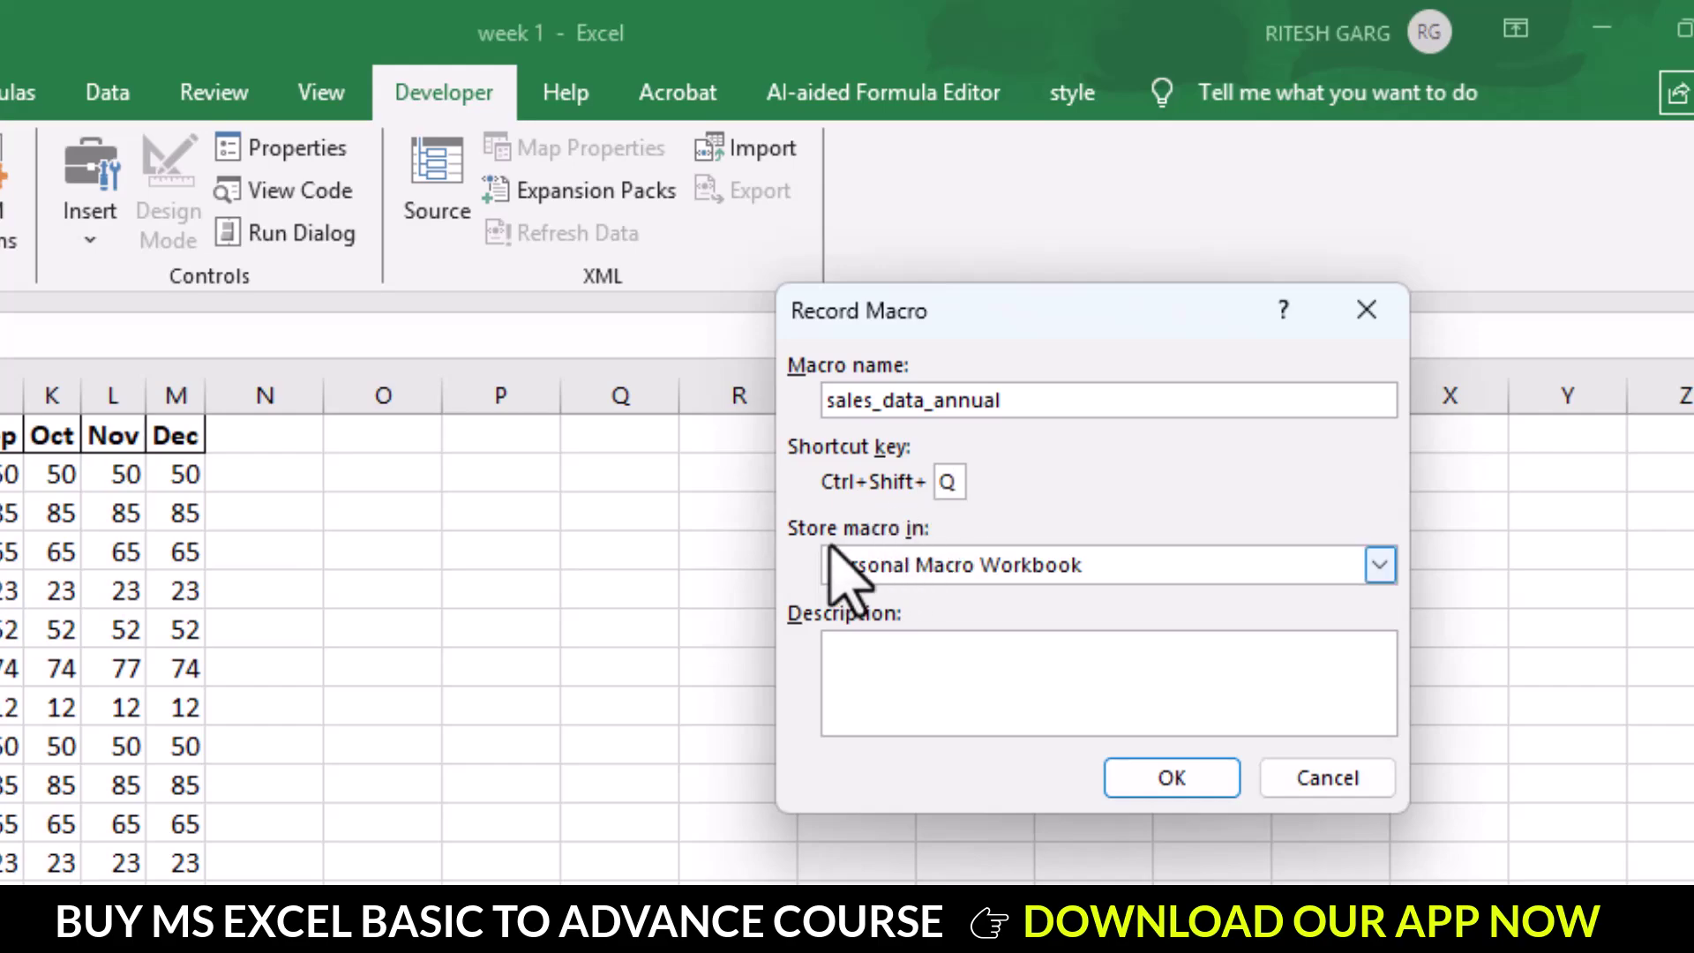
# Store the macro in the Personal Macro Workbook and begin recording
pyautogui.click(917, 556)
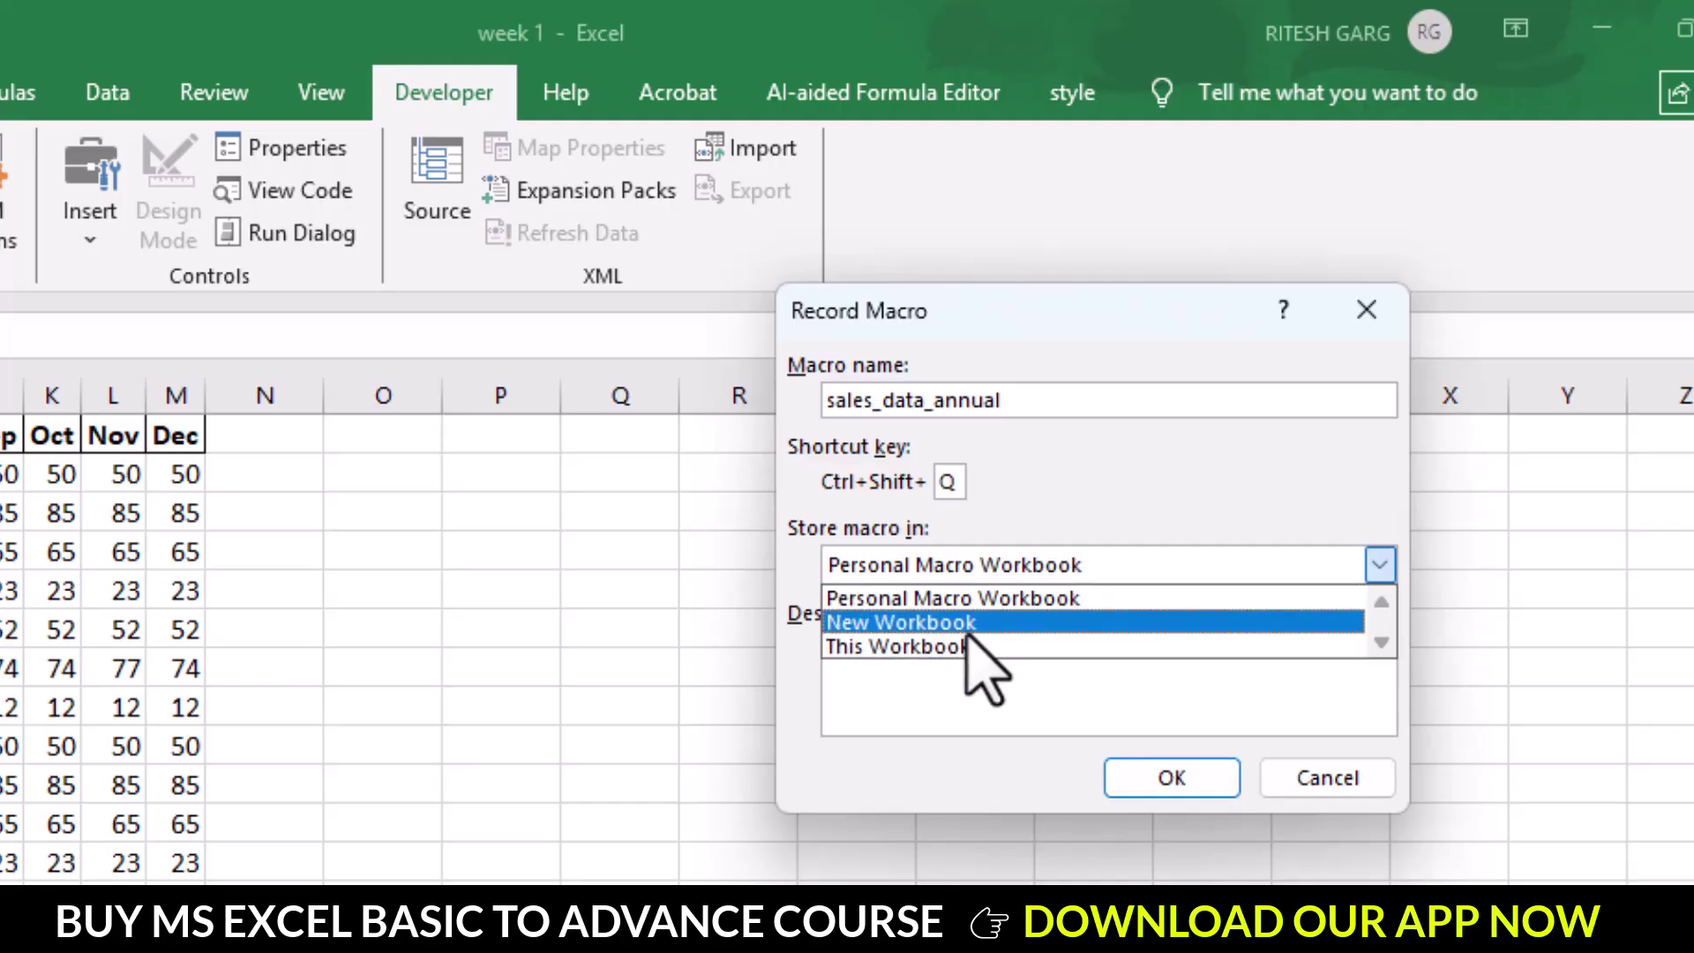
pyautogui.click(927, 600)
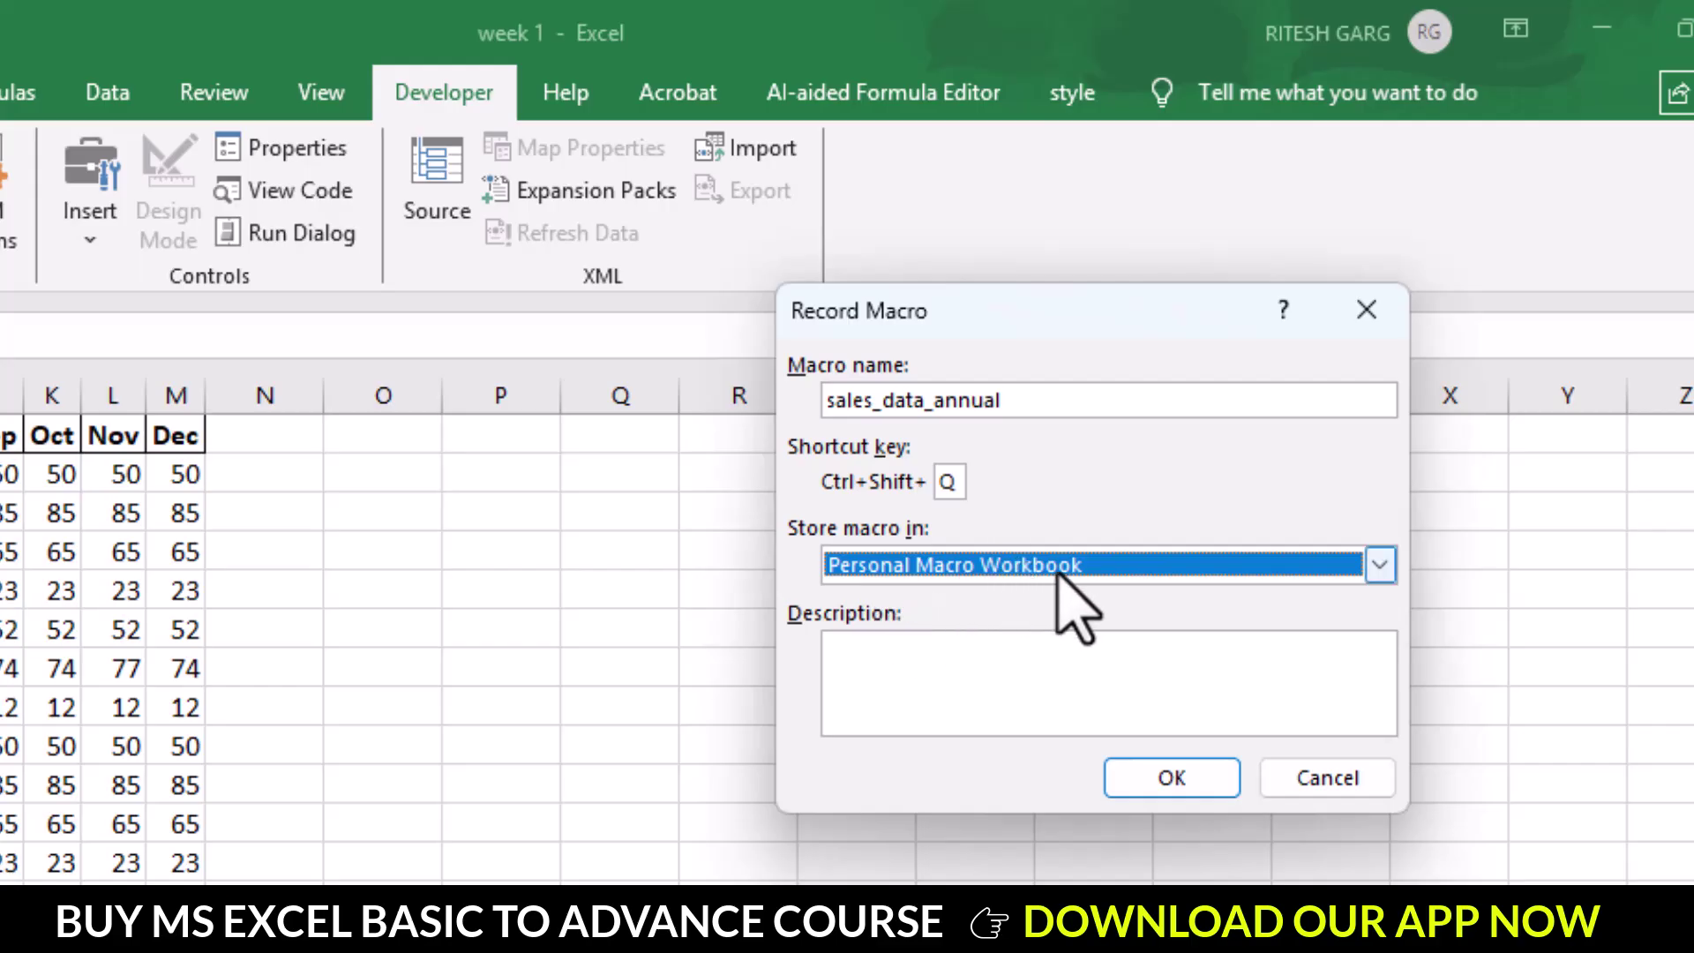
pyautogui.click(1170, 776)
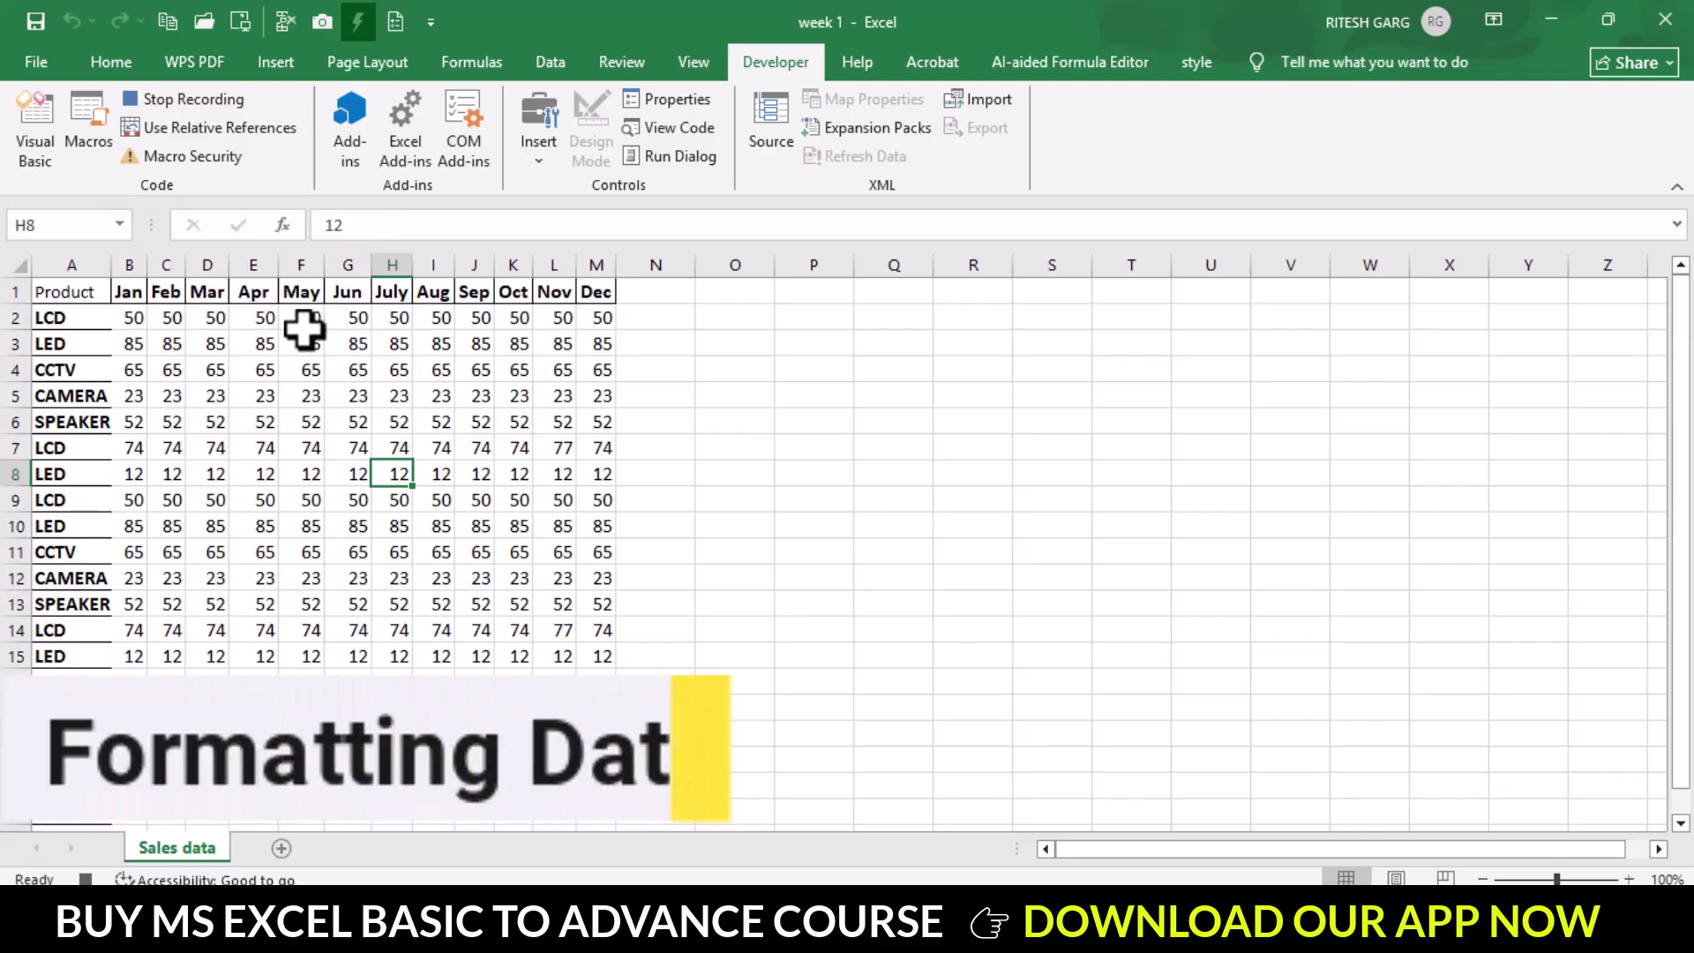
# Format the sales data from A1 as Table1 with headers and banded rows
pyautogui.click(79, 296)
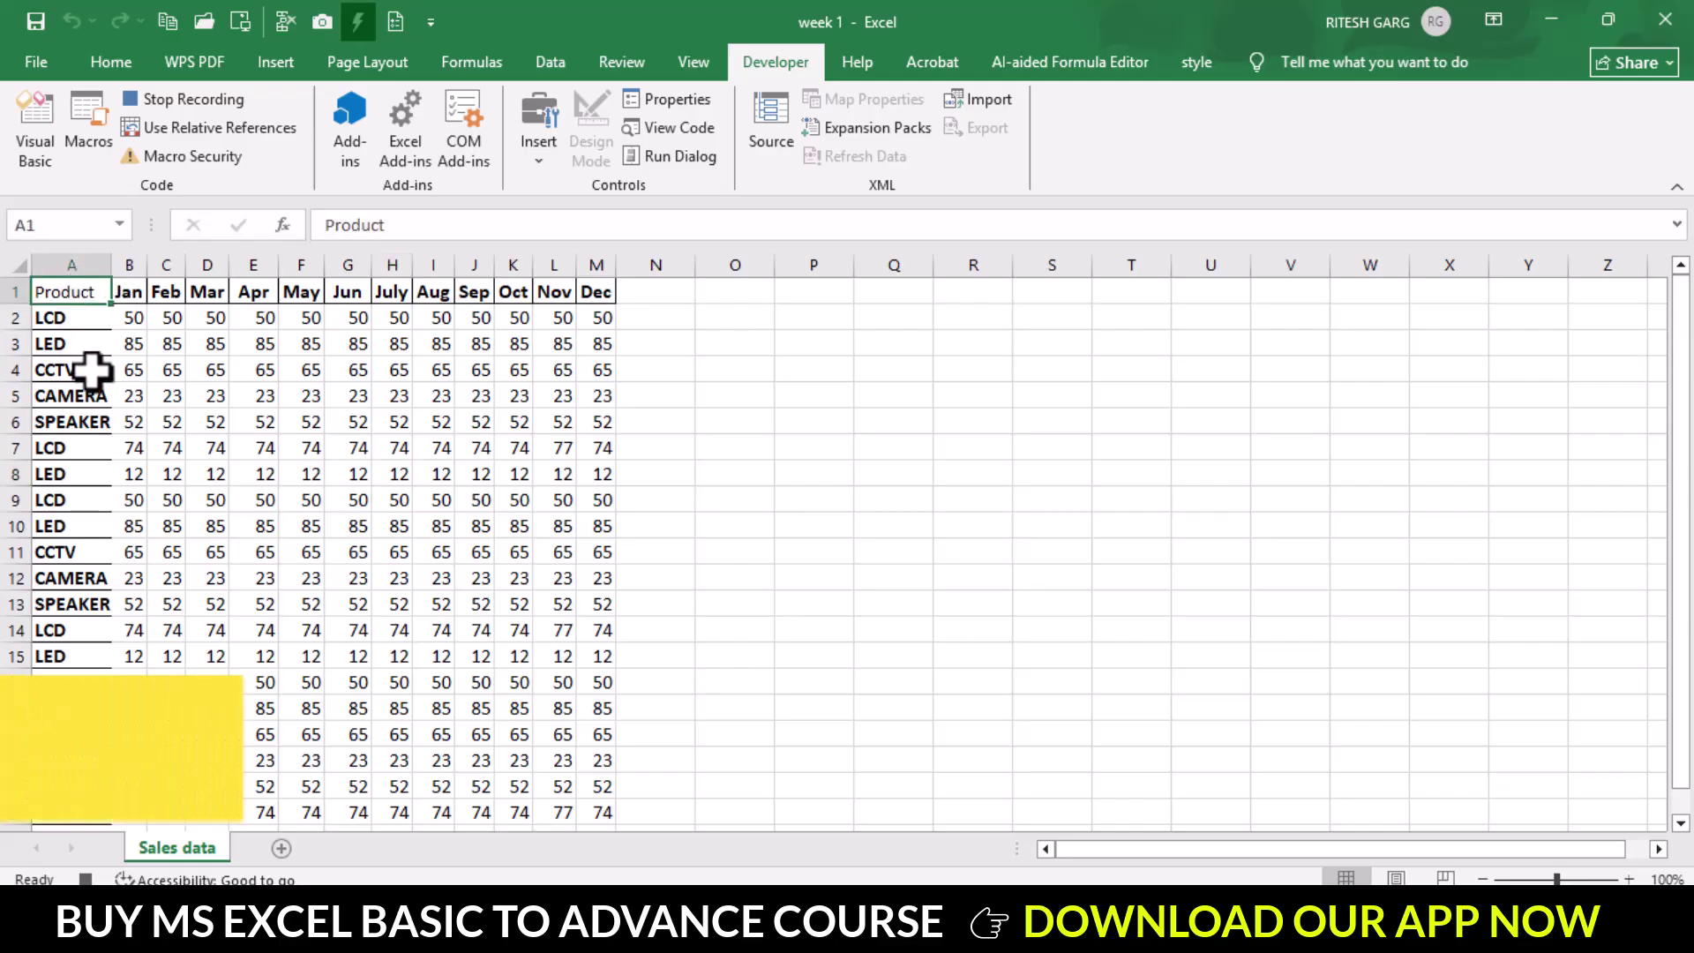
pyautogui.hotkey('ctrl', 't')
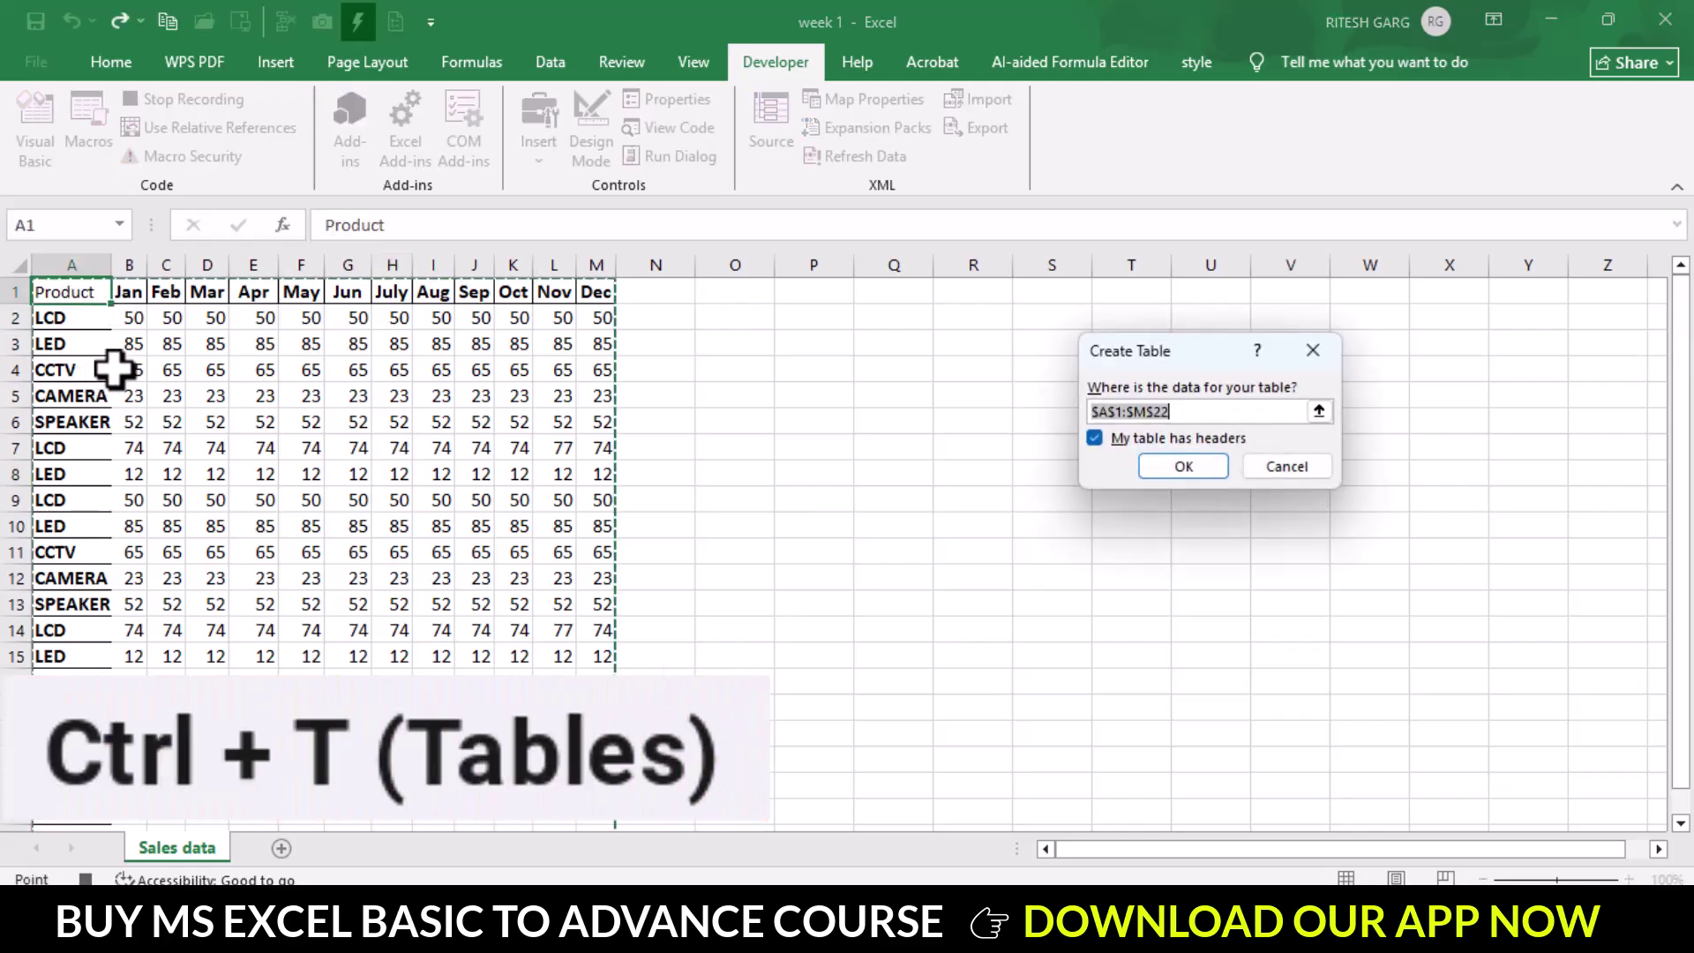
pyautogui.moveTo(1214, 346); pyautogui.dragTo(833, 336)
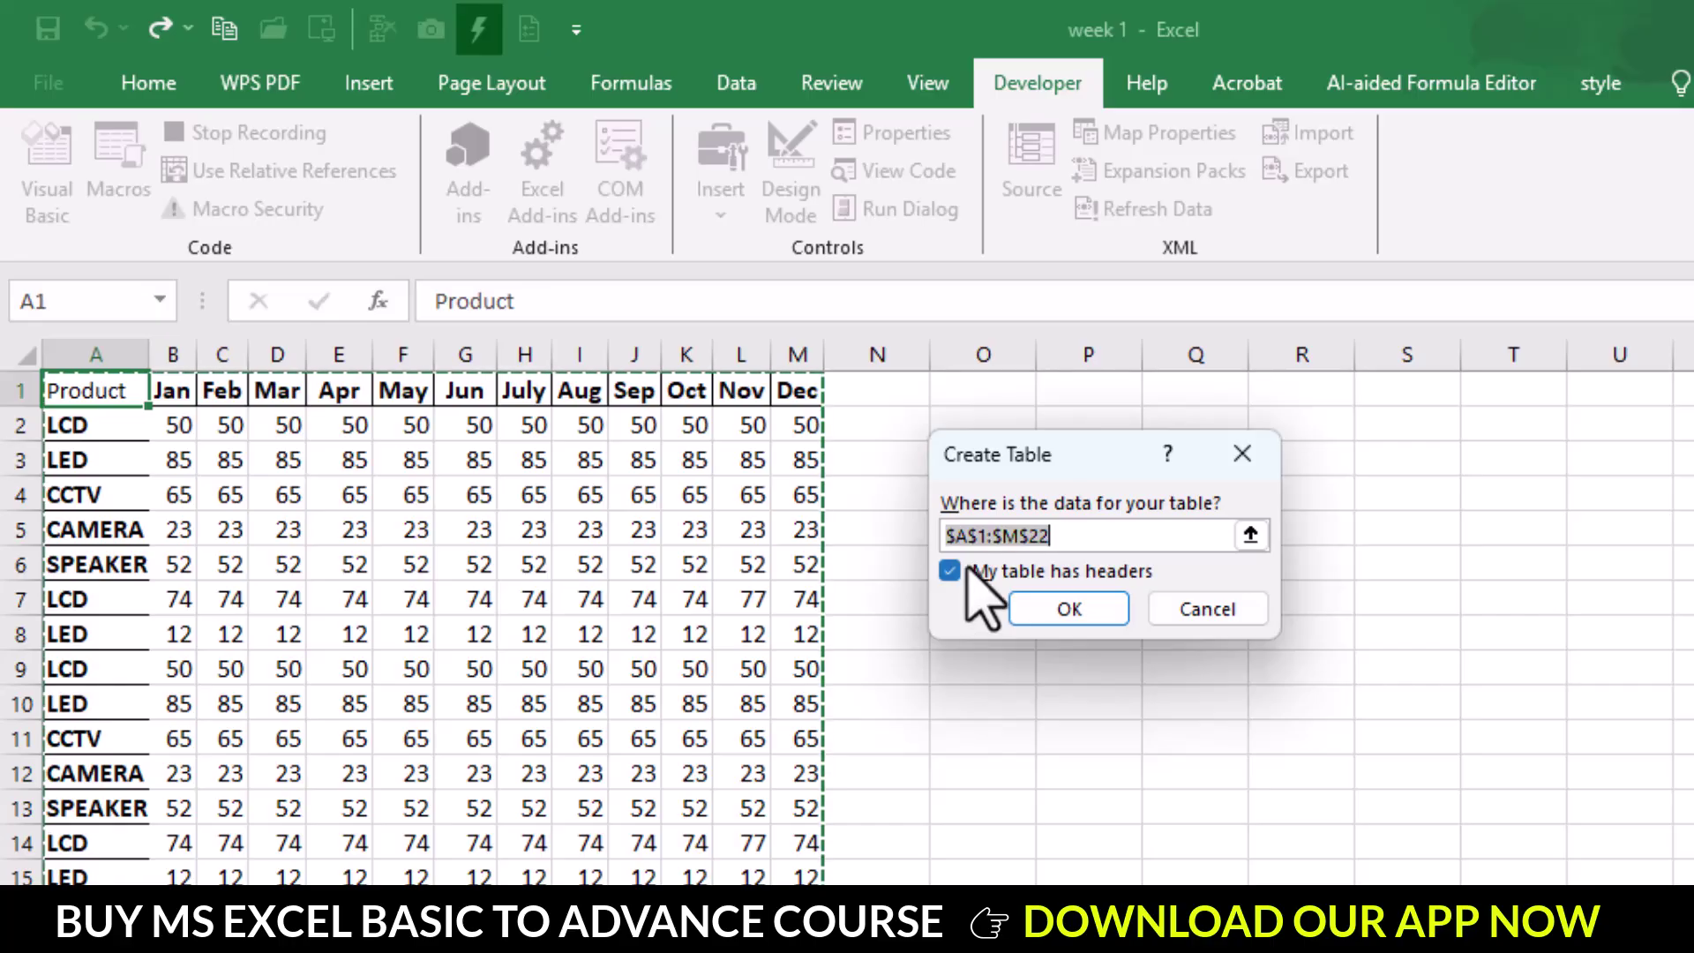
pyautogui.click(1037, 607)
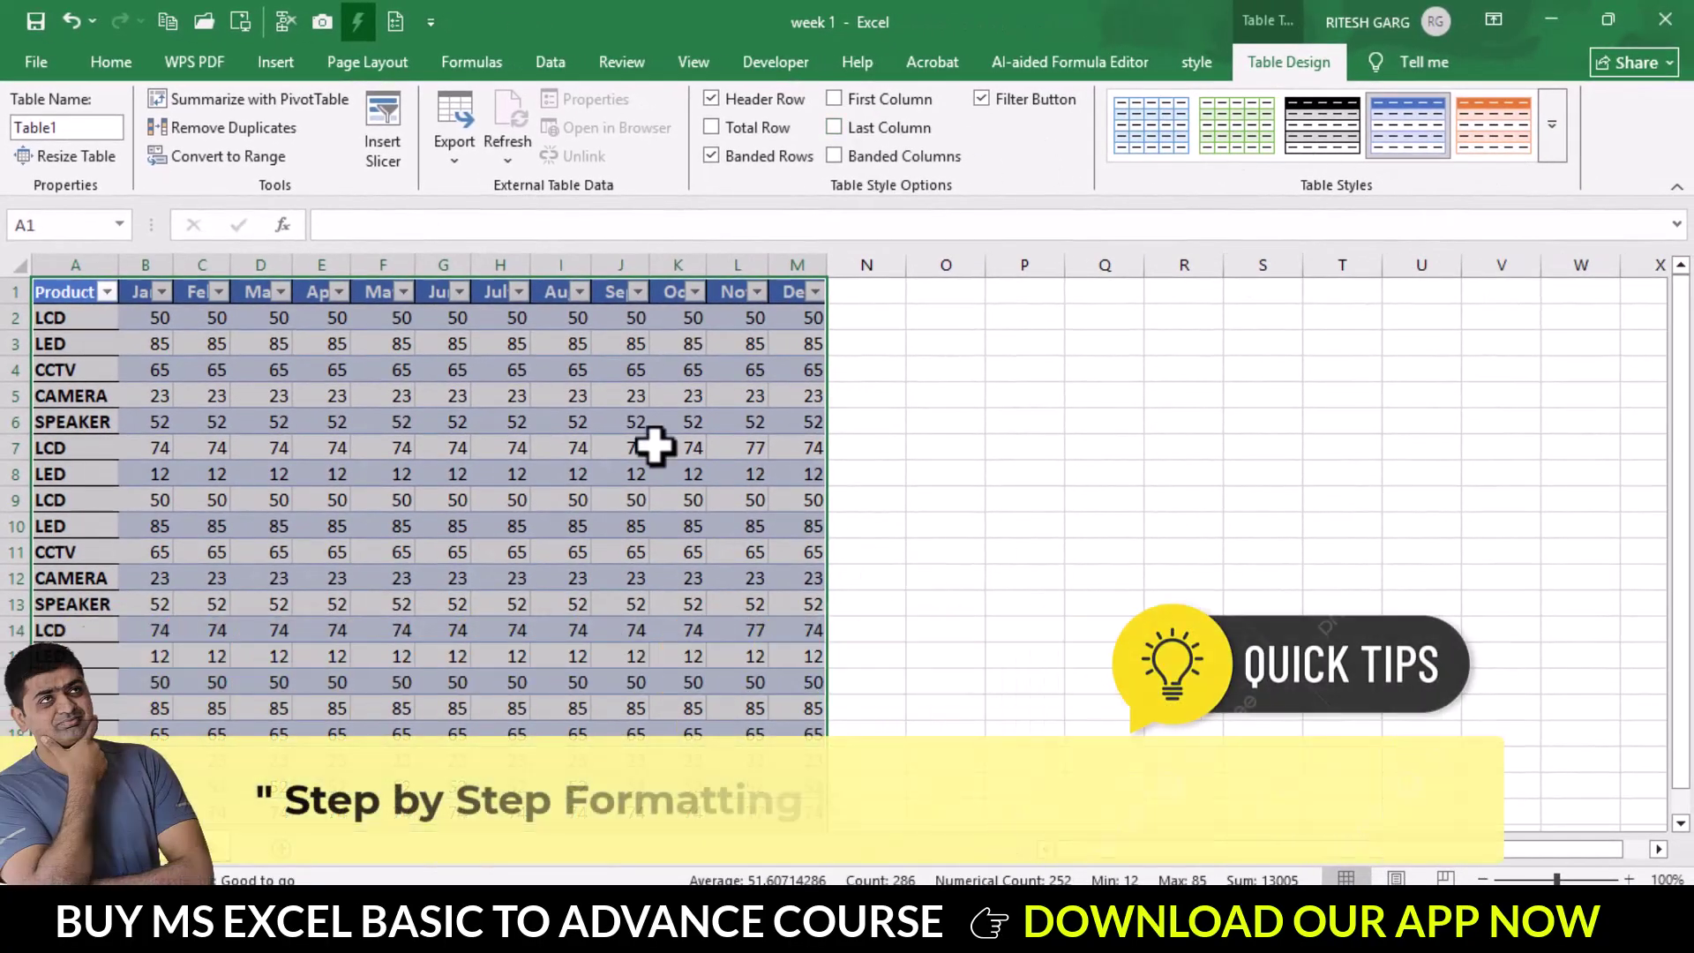
pyautogui.click(313, 424)
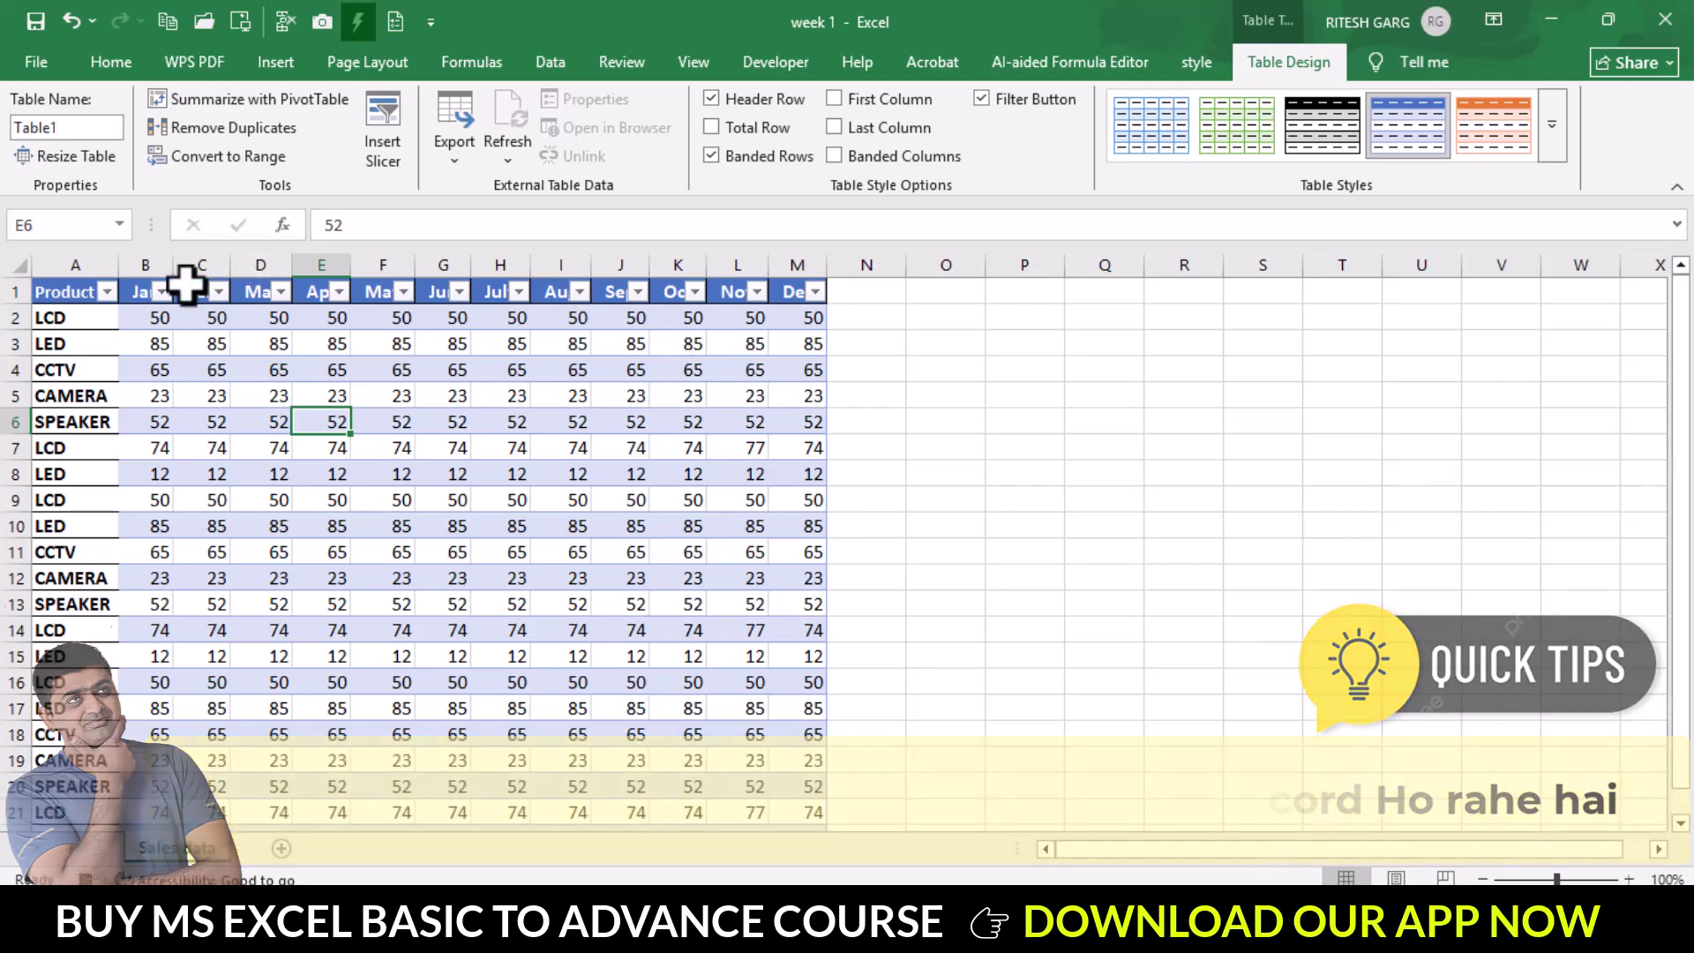
pyautogui.click(7, 291)
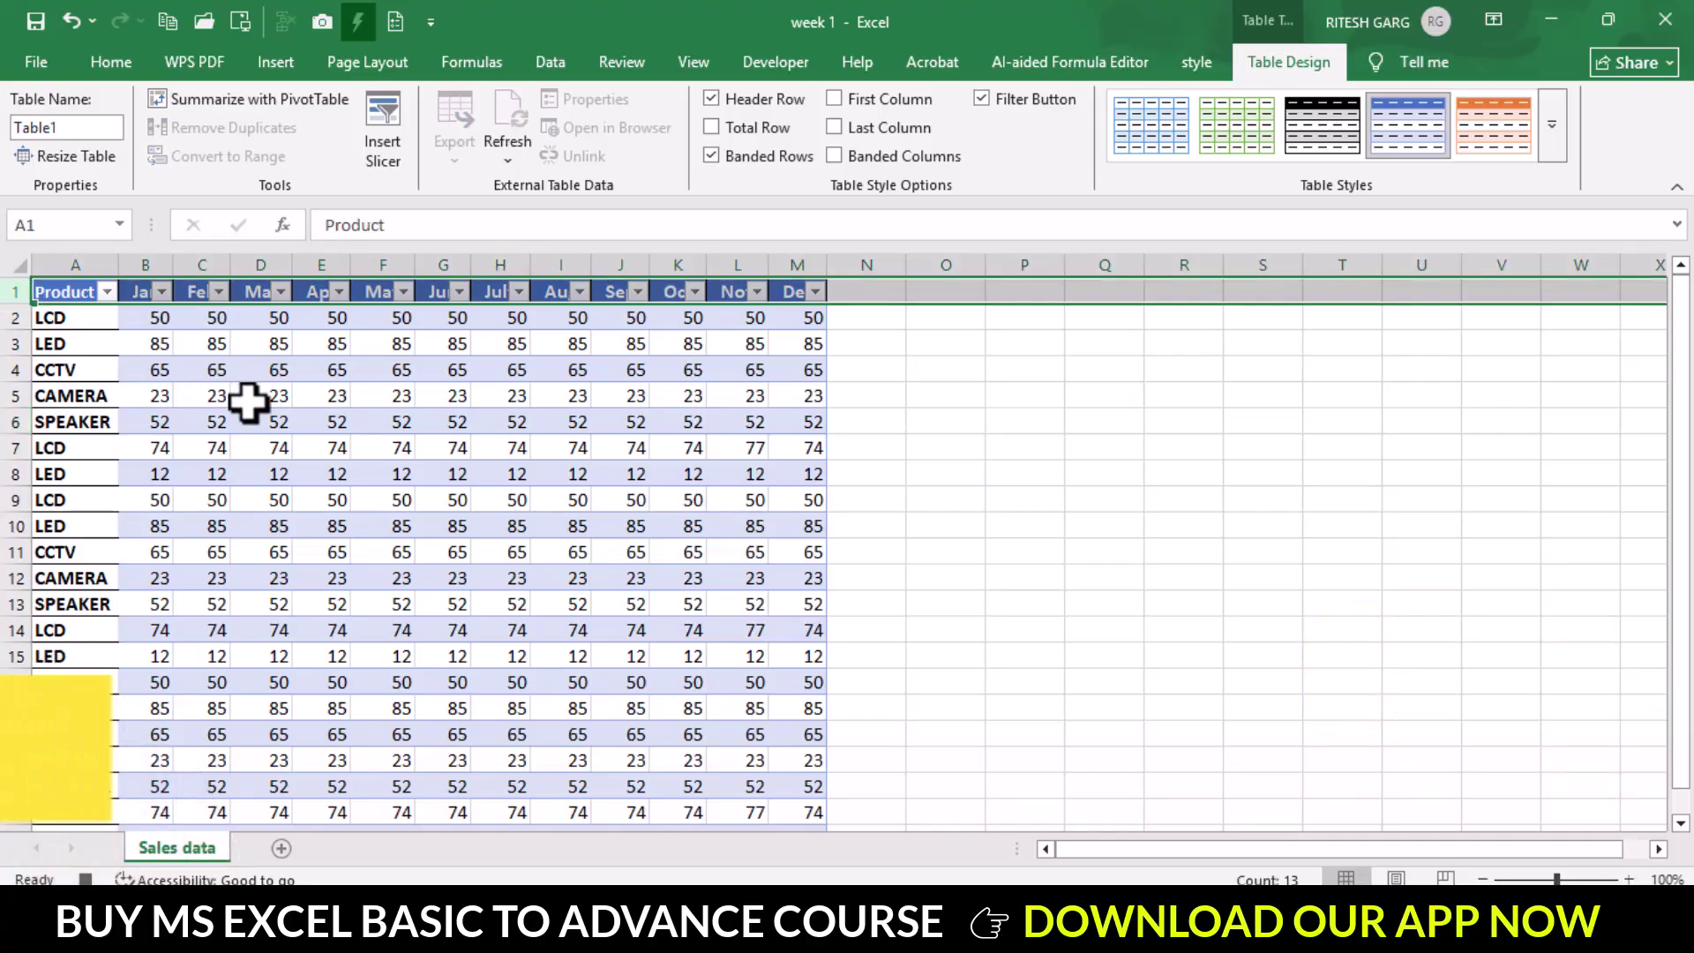
# Insert two blank rows above the table and type SALES DATA FOR YEAR 2024 in A1
pyautogui.hotkey('ctrl', 'shift', '+')
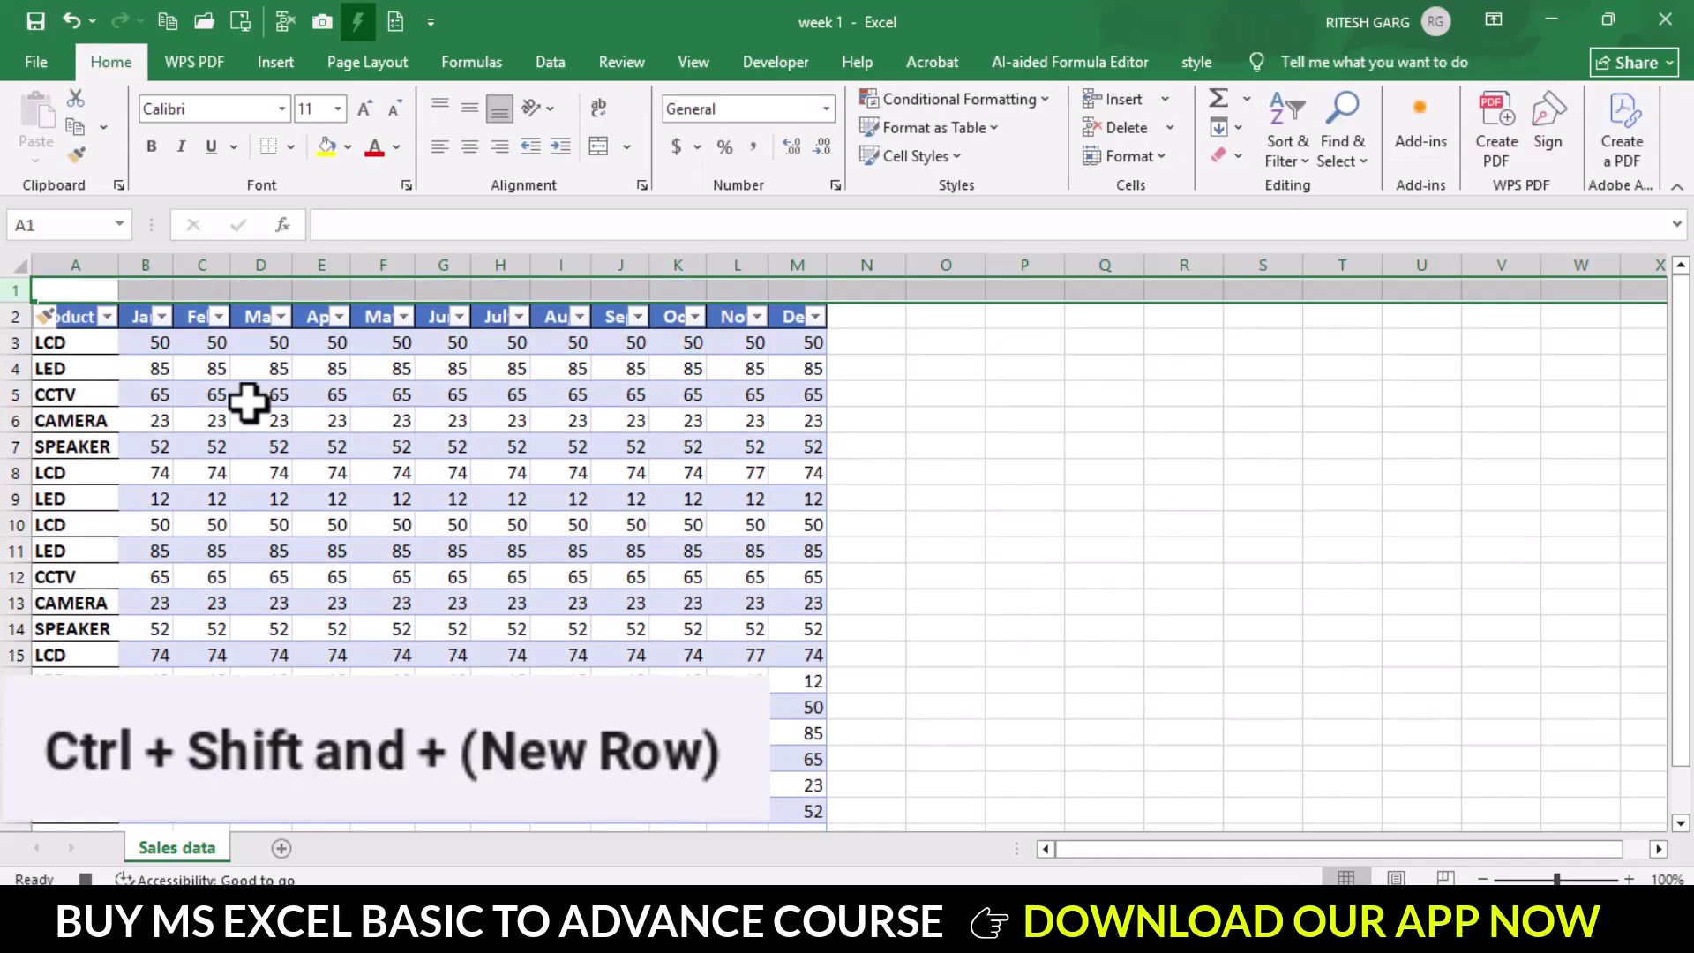
pyautogui.hotkey('ctrl', 'shift', '+')
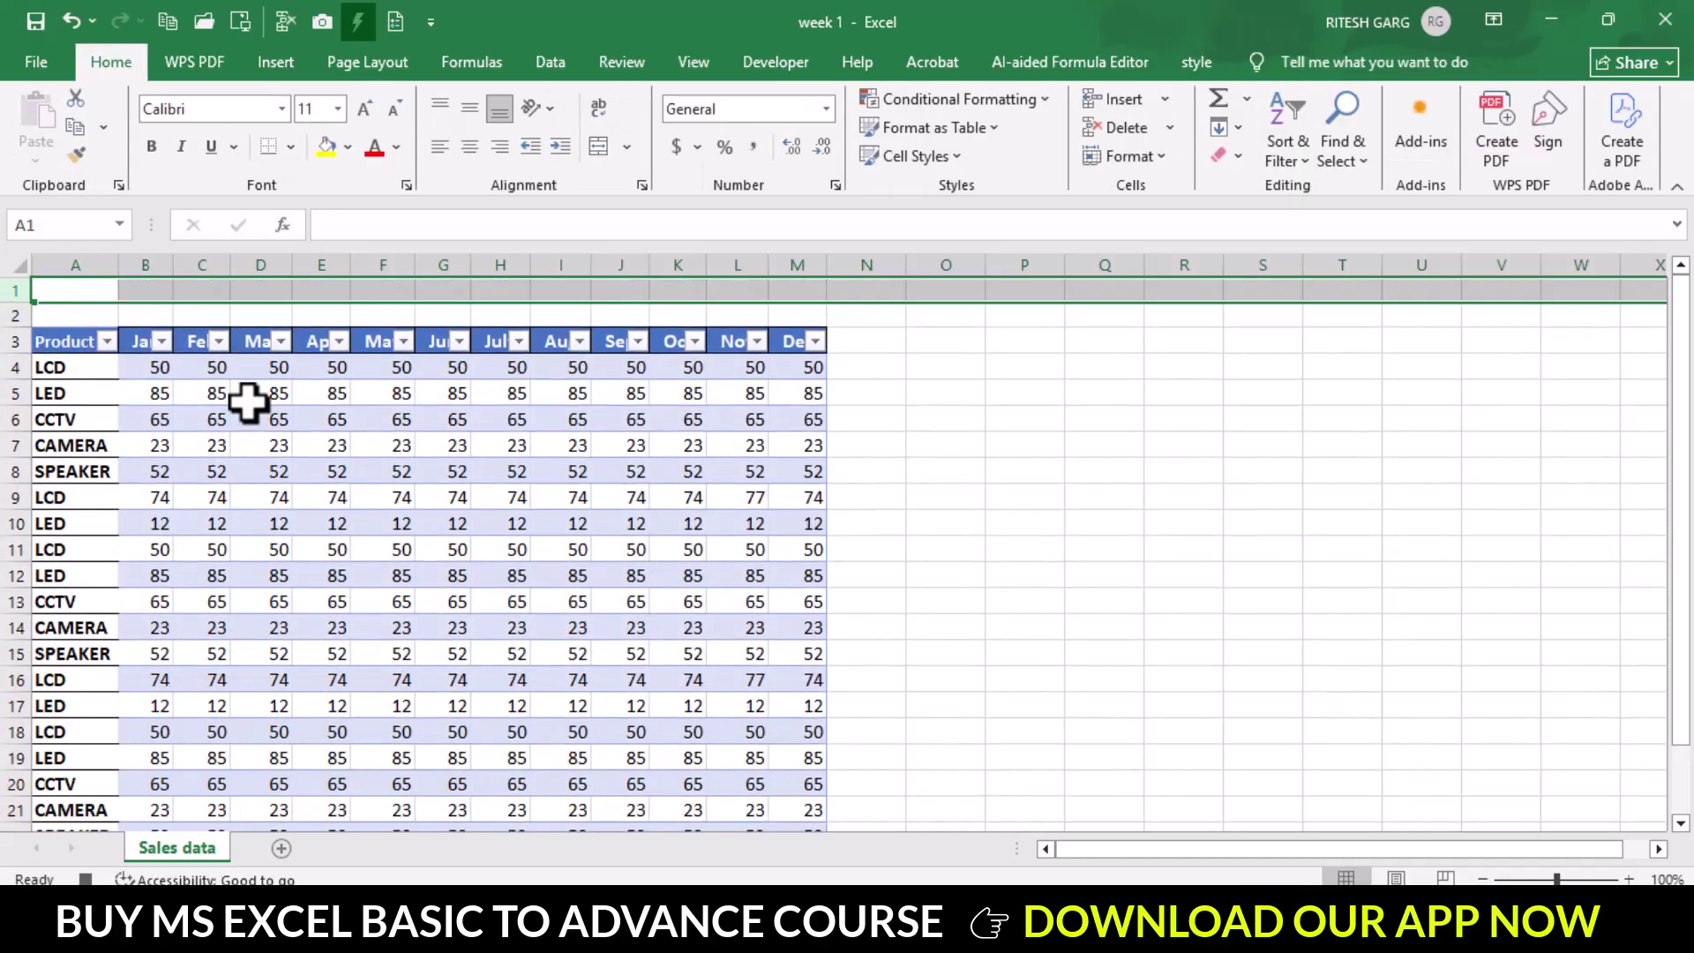
pyautogui.click(269, 424)
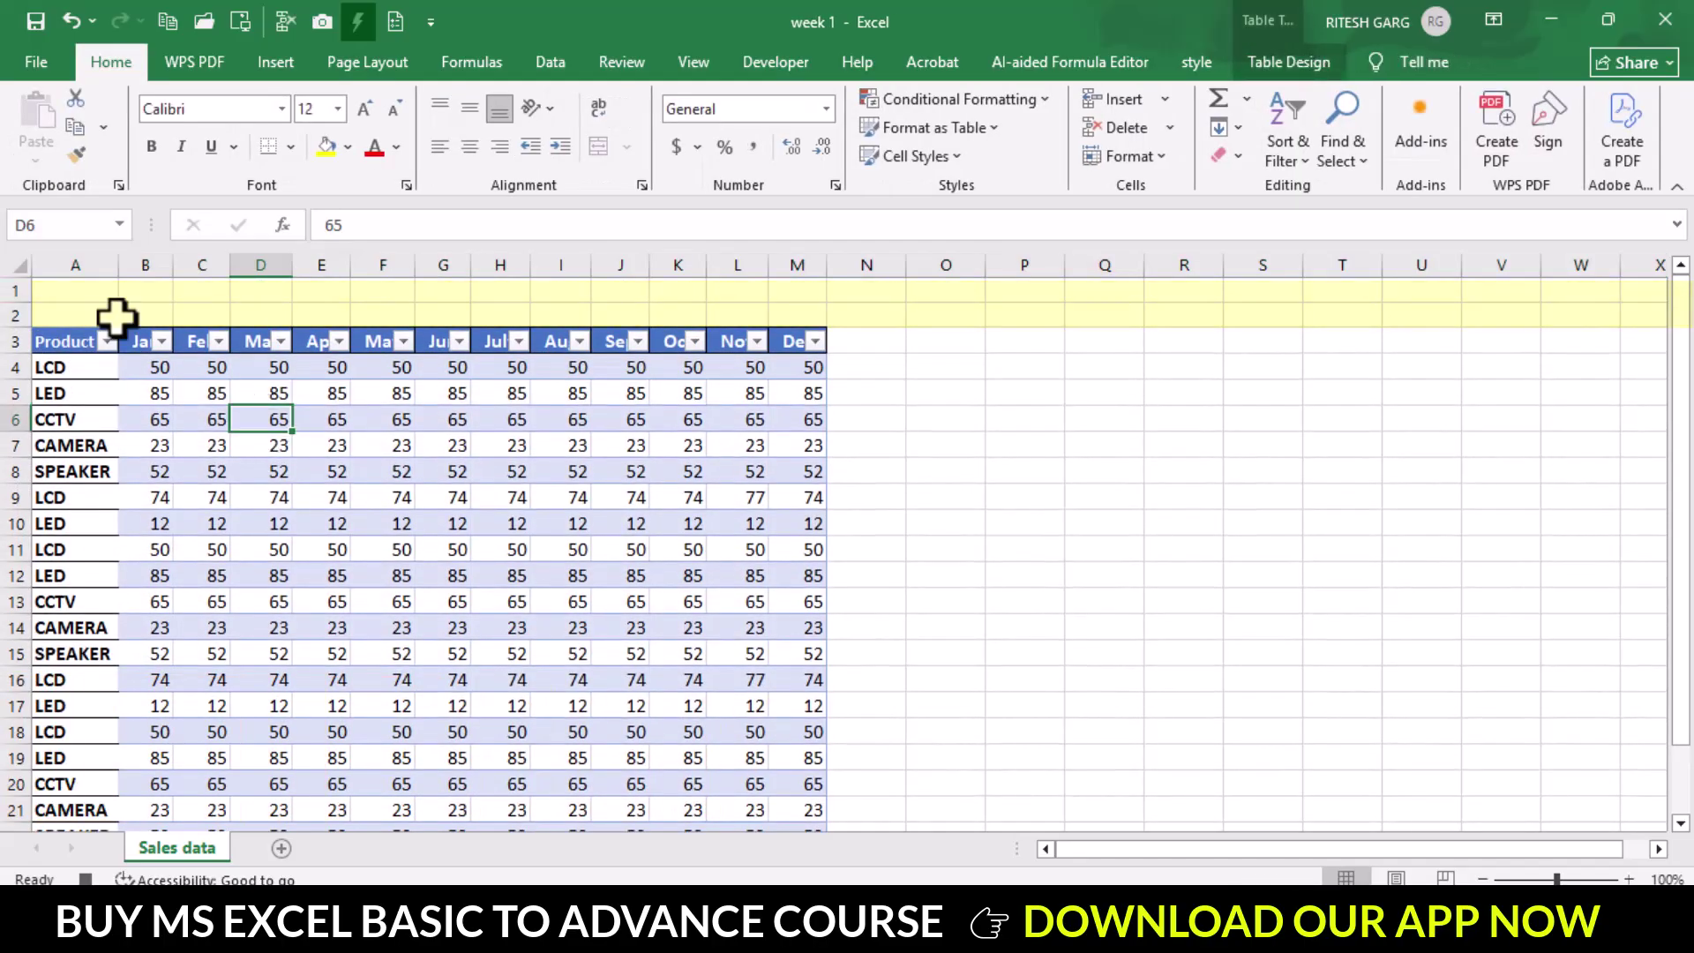
pyautogui.click(76, 296)
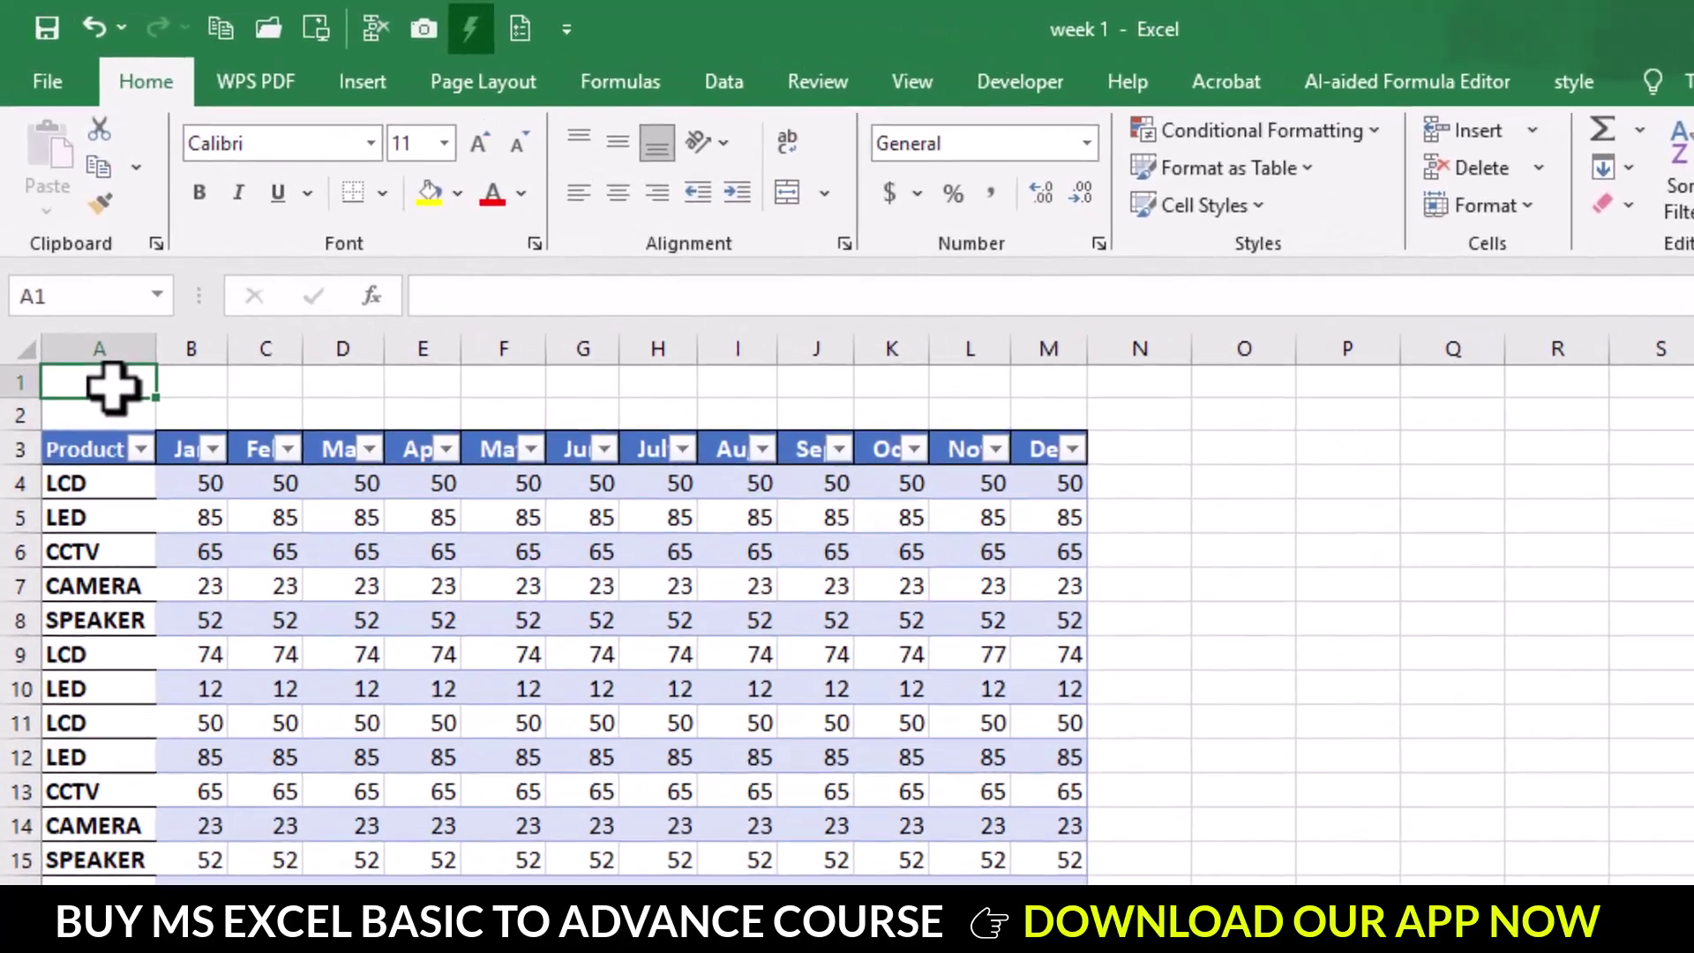
pyautogui.write('SALES DATA FOR YEAR 2024')
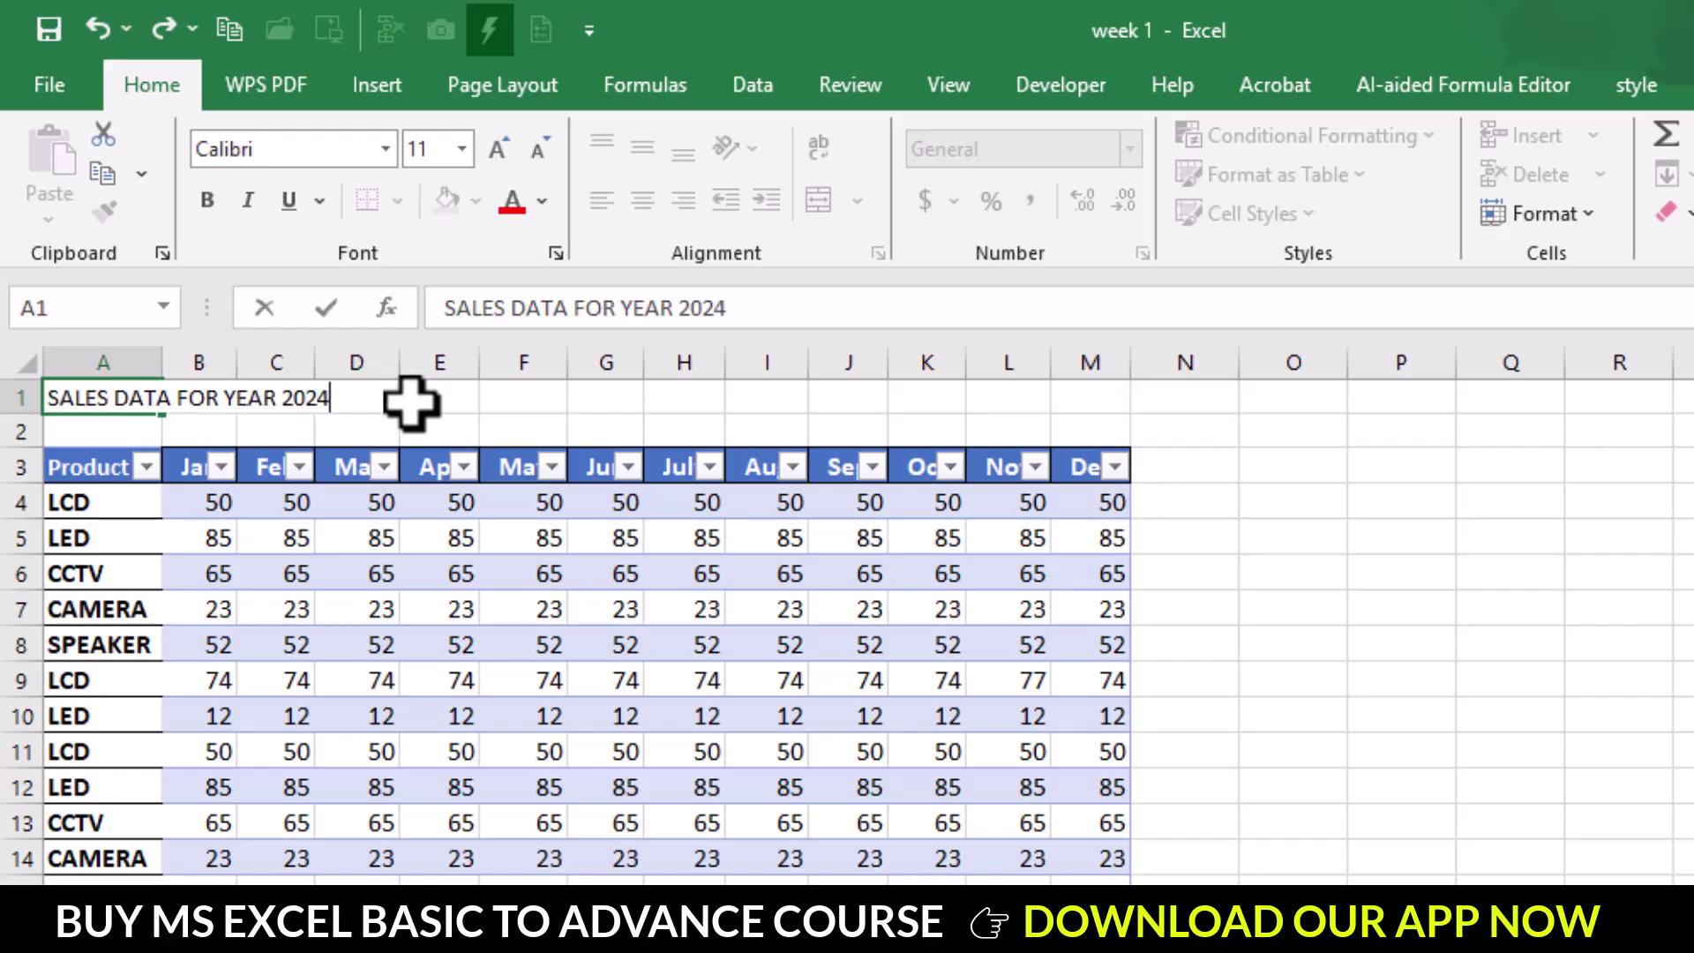
# Merge and centre the title across A1:M1 at font size 20 with yellow fill
pyautogui.click(428, 431)
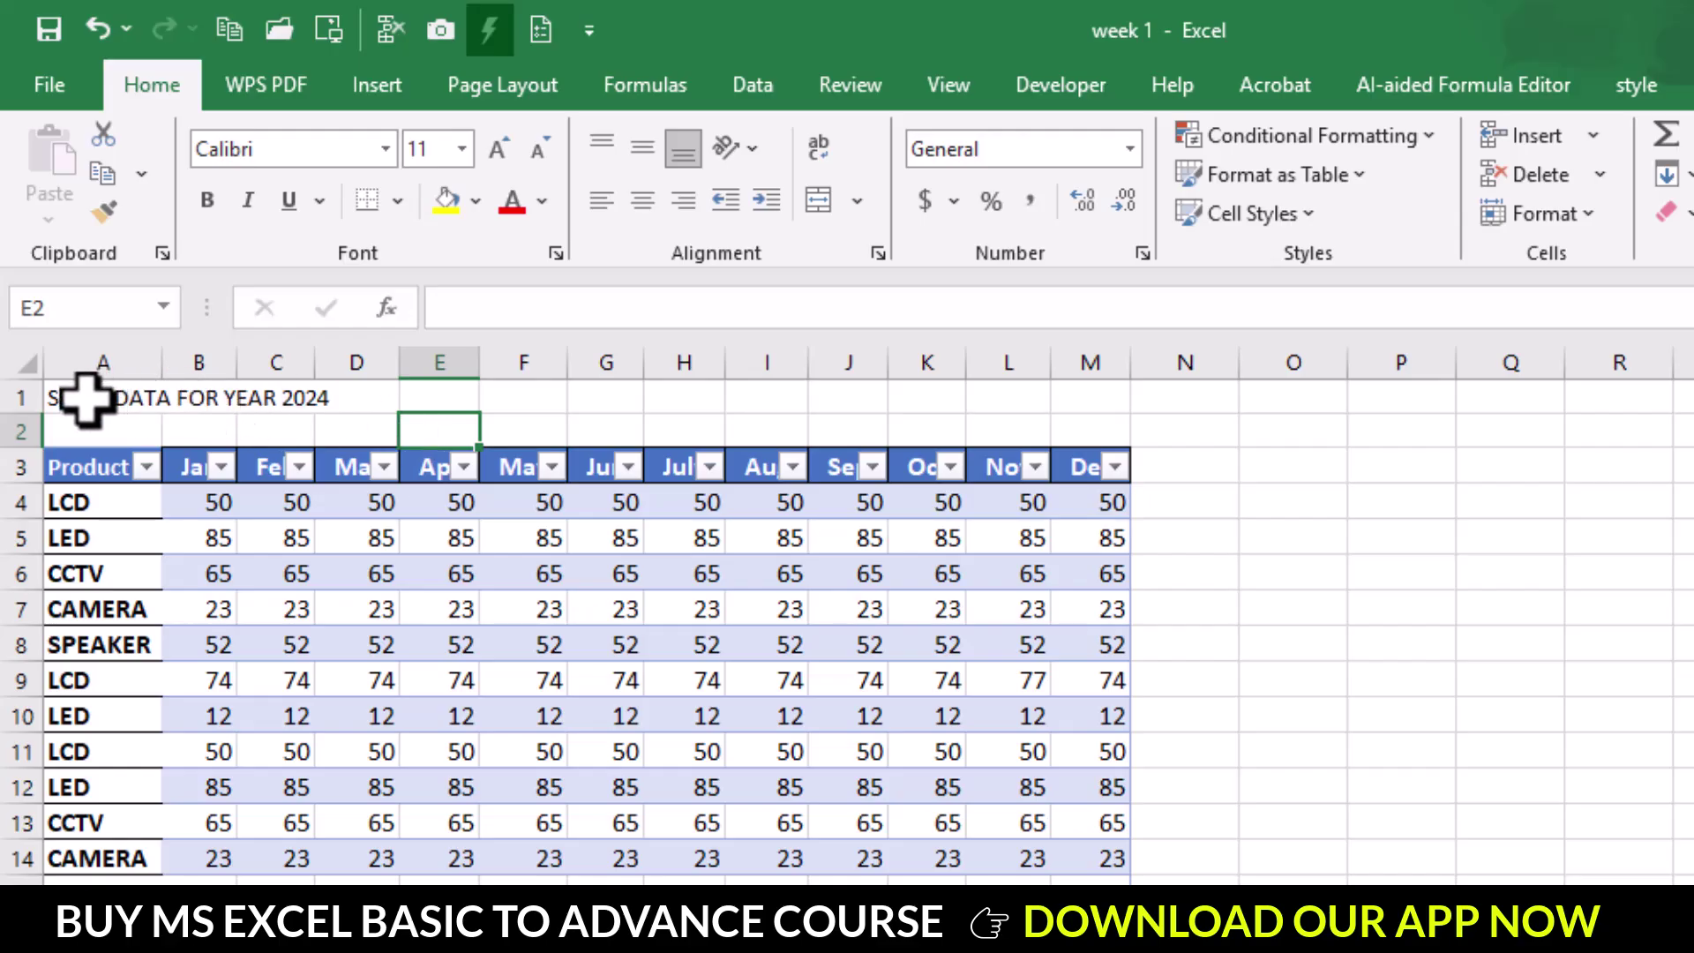
pyautogui.moveTo(85, 399); pyautogui.dragTo(1092, 399)
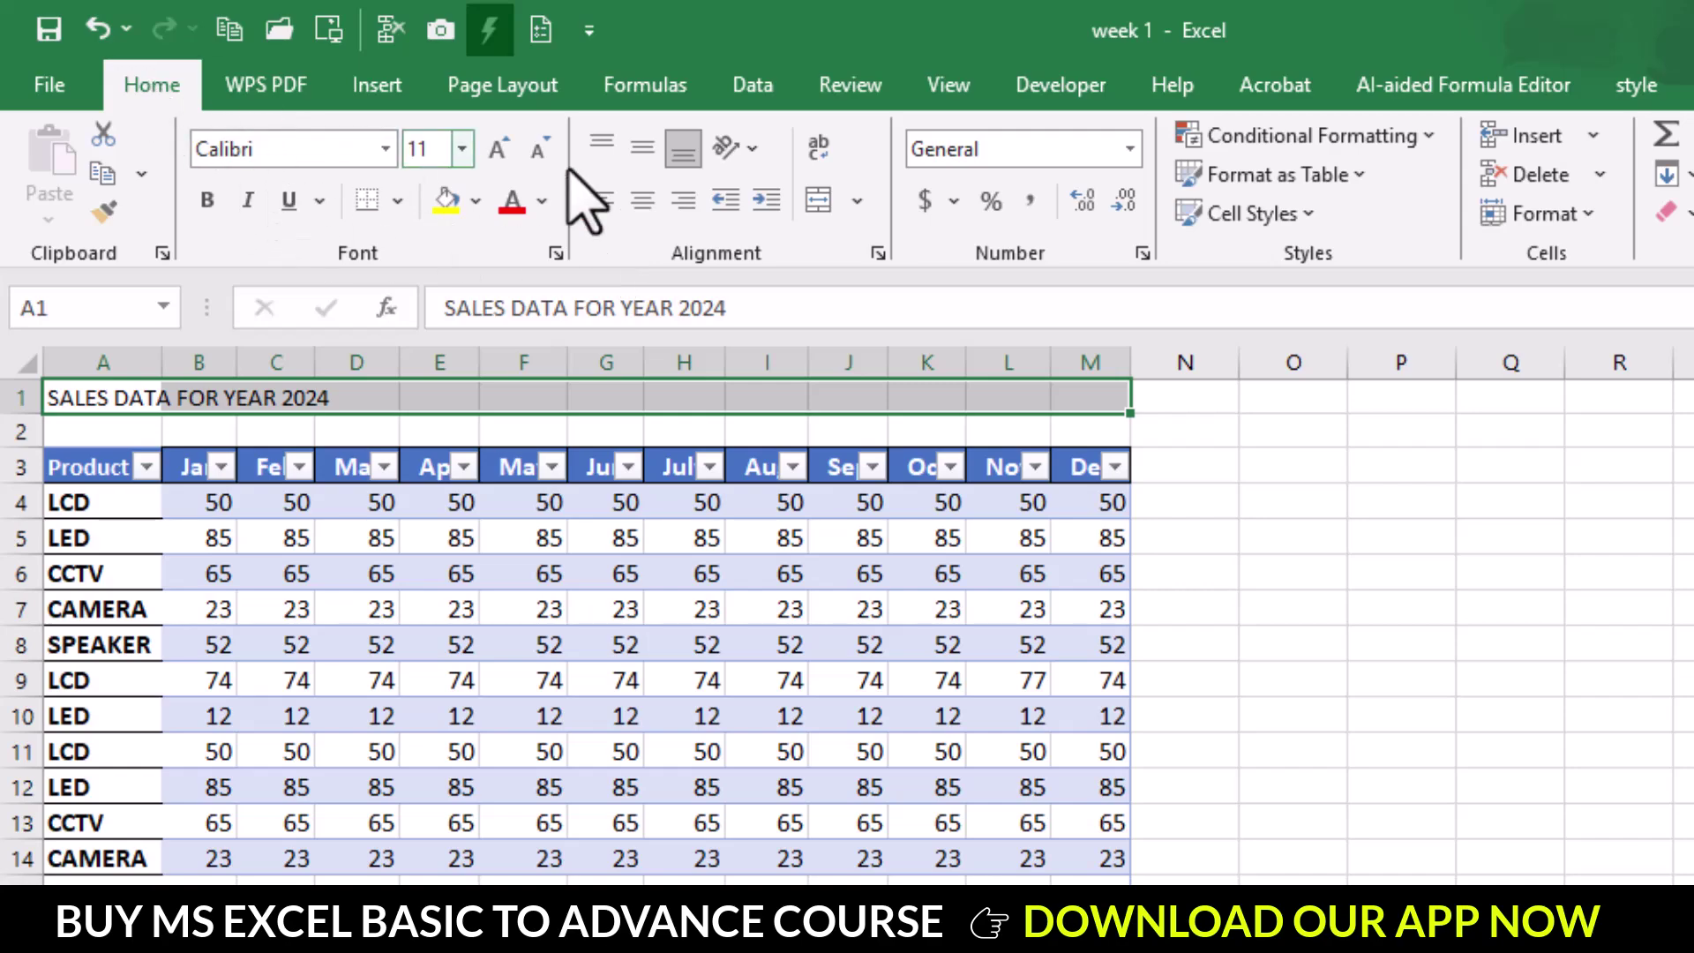
pyautogui.click(818, 202)
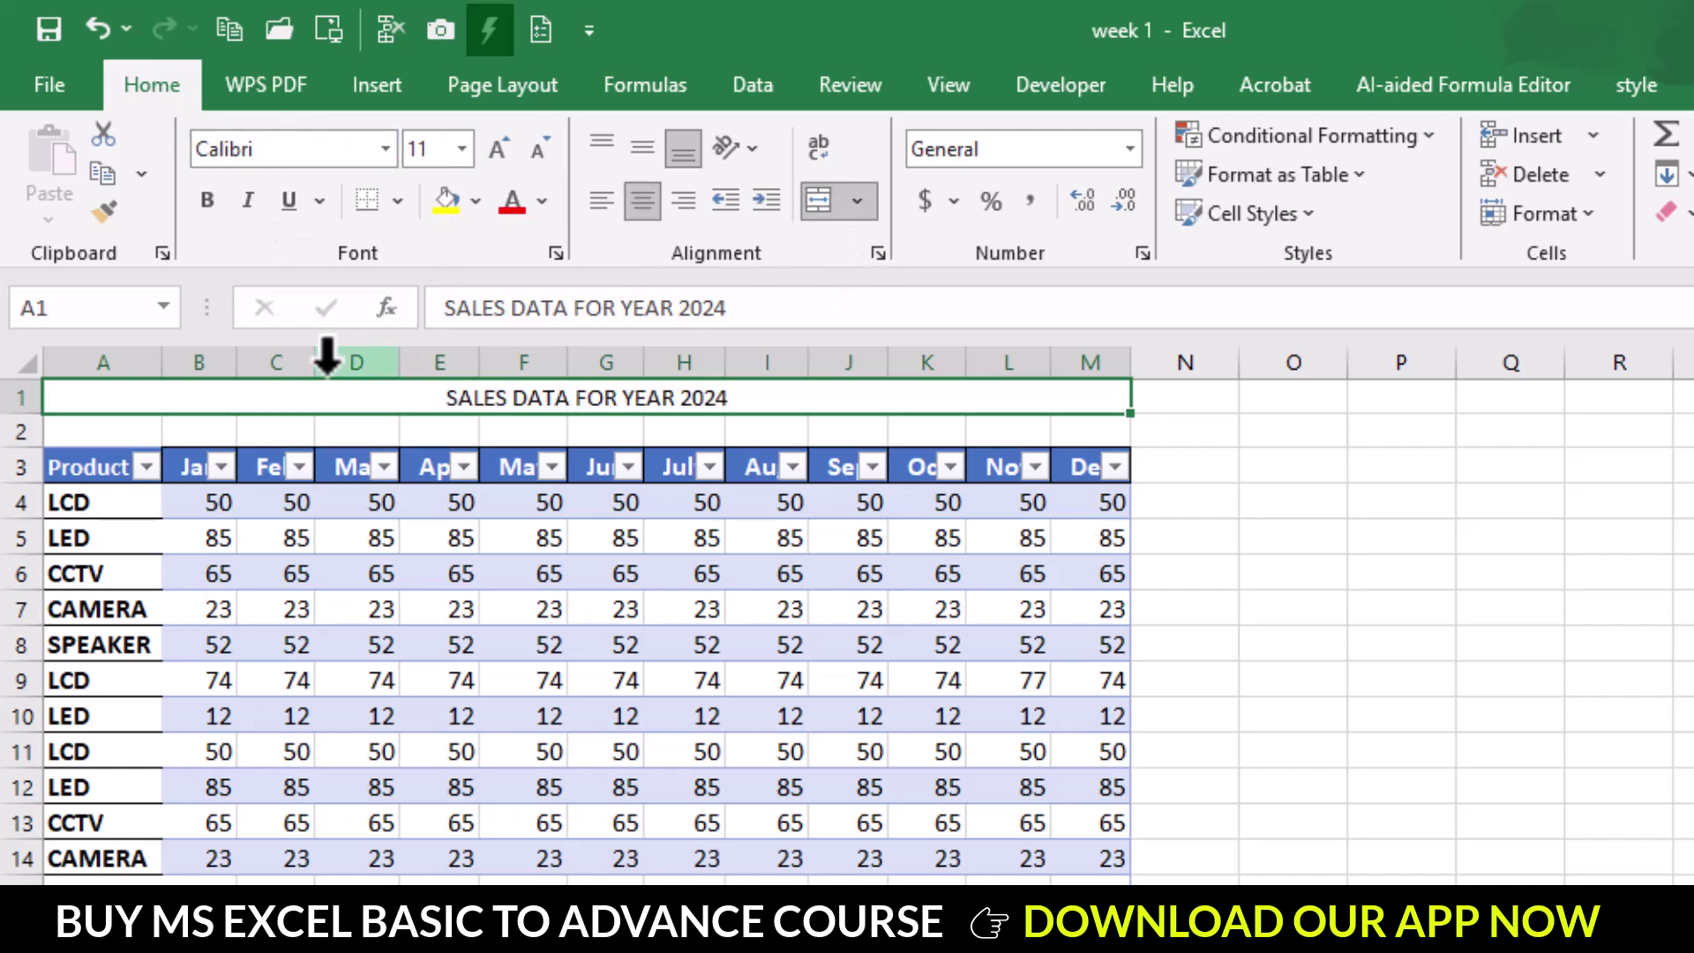
pyautogui.click(463, 152)
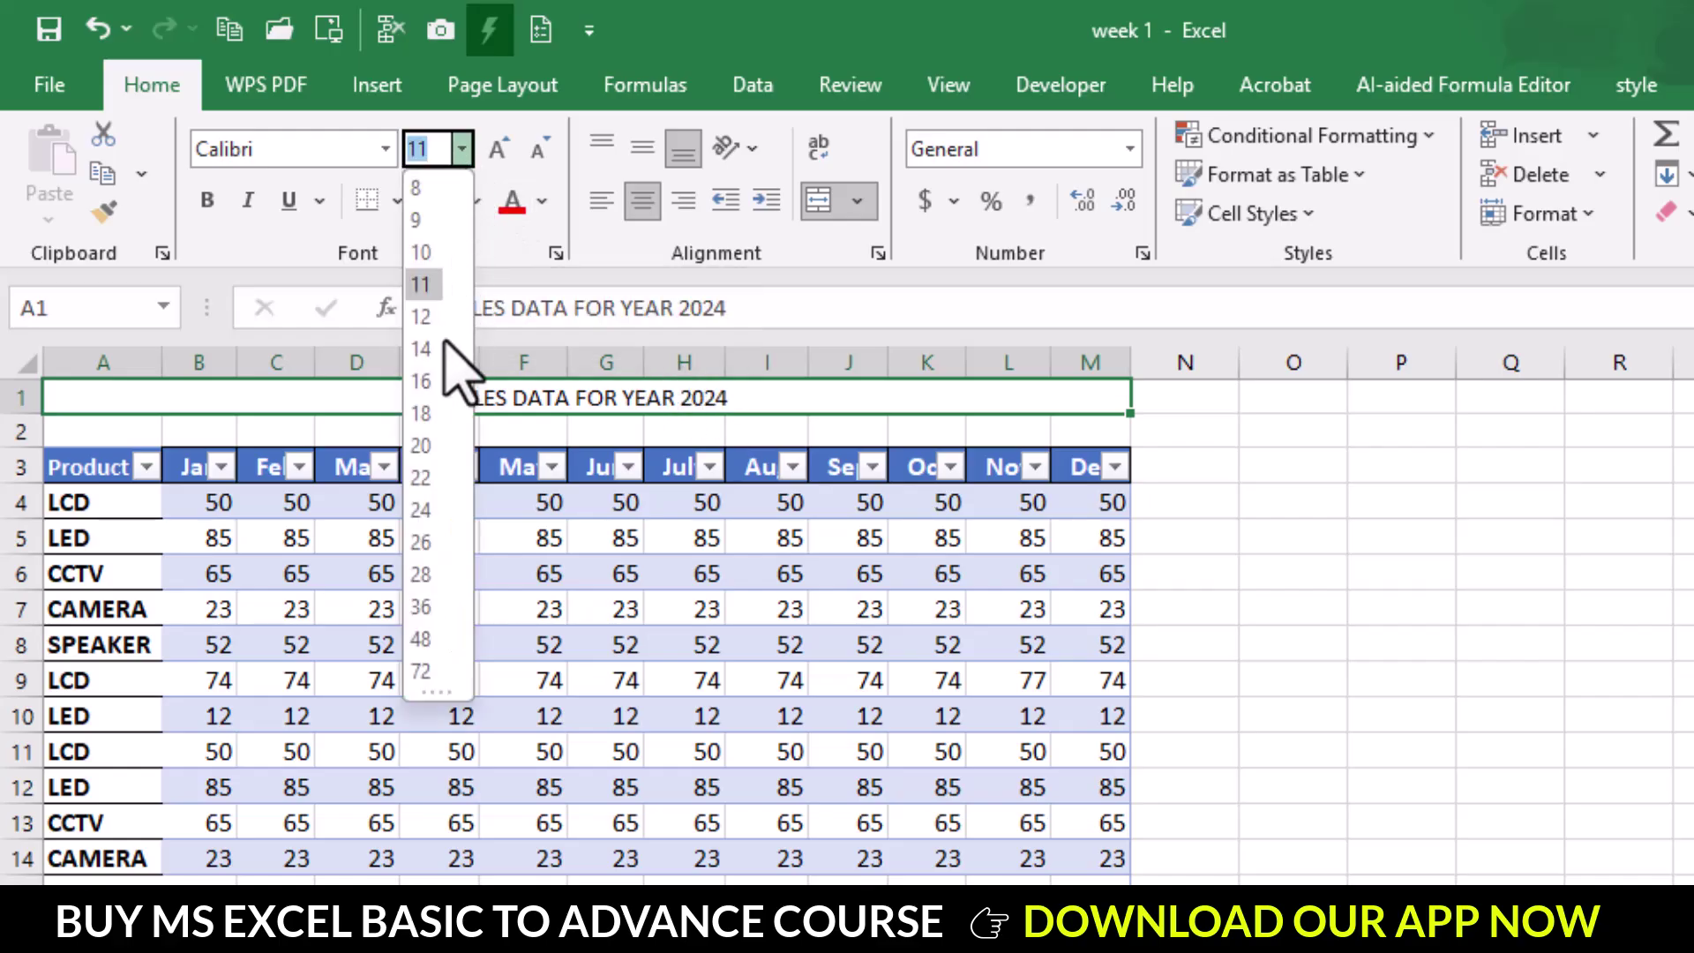
pyautogui.click(430, 445)
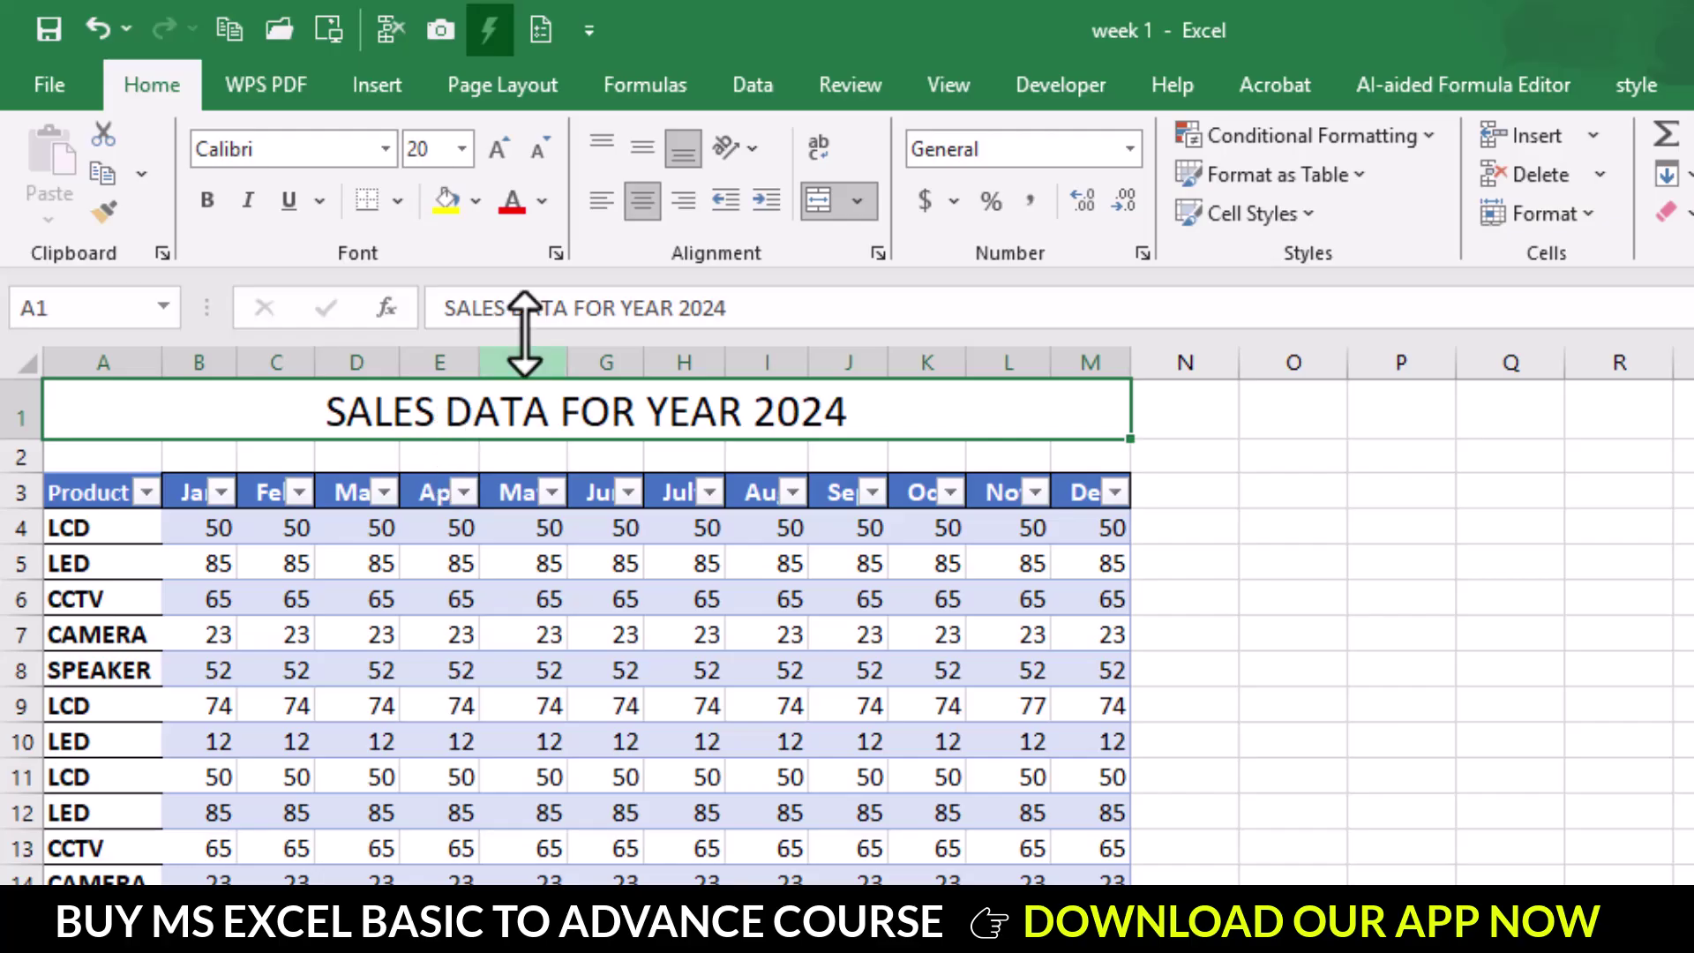
pyautogui.click(450, 199)
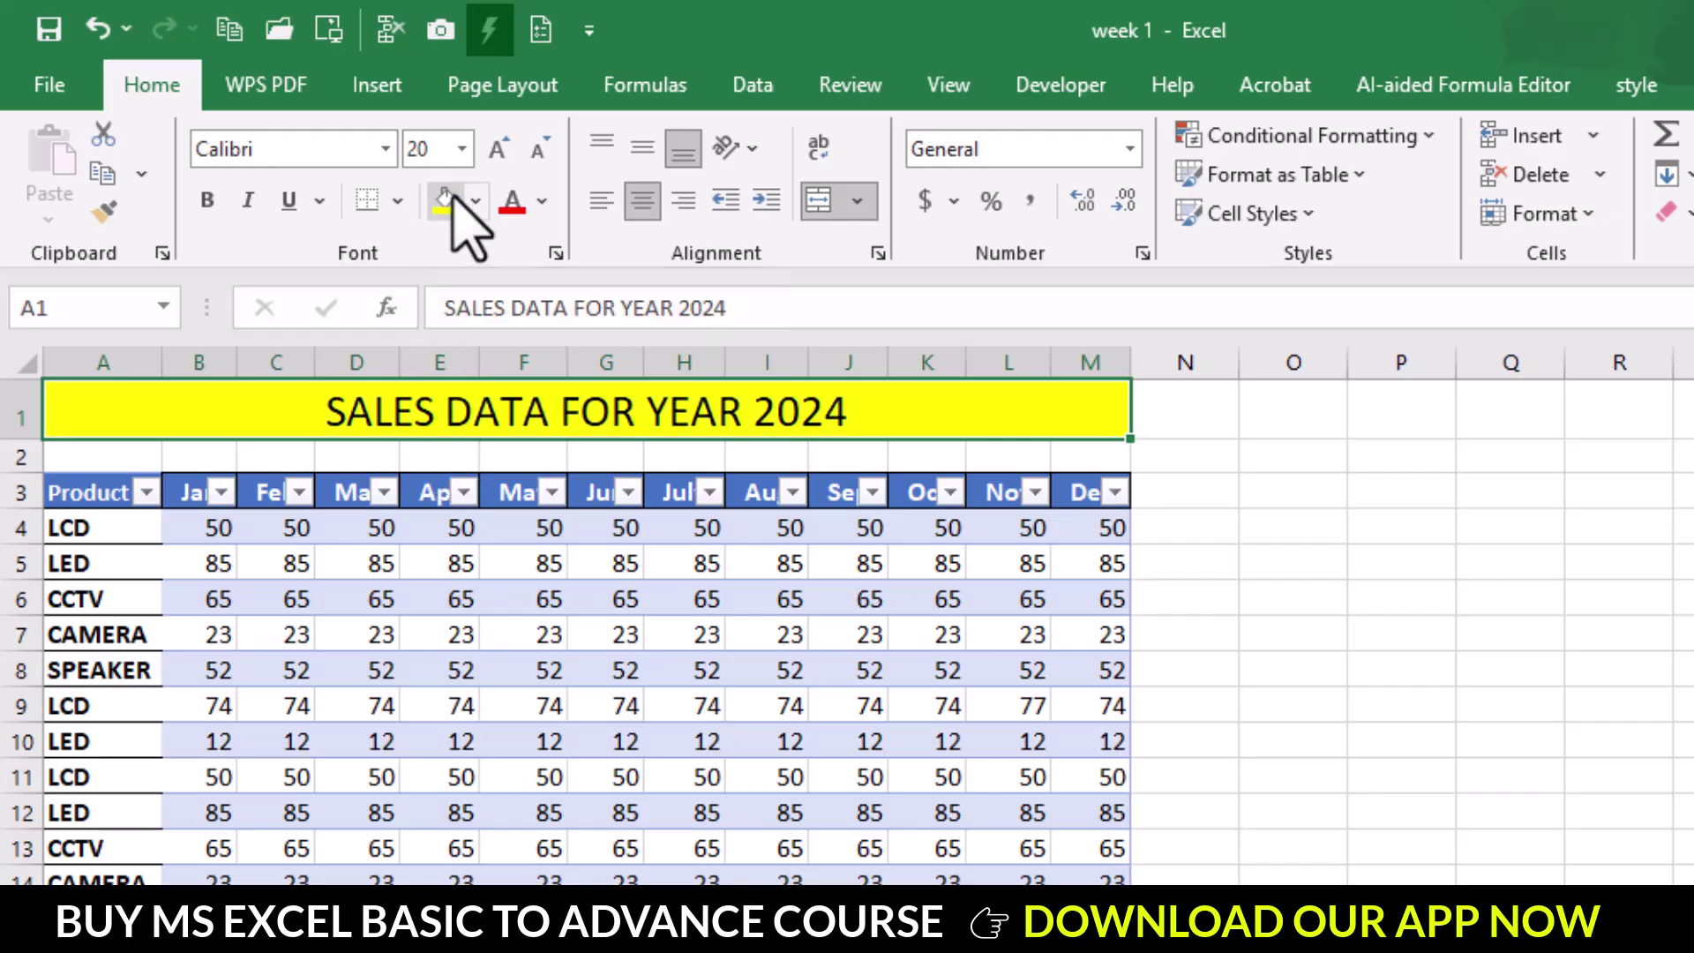
# Add ABC PVT LTD in A2, merged and centred across A2:M2, size 18, bold
pyautogui.click(252, 455)
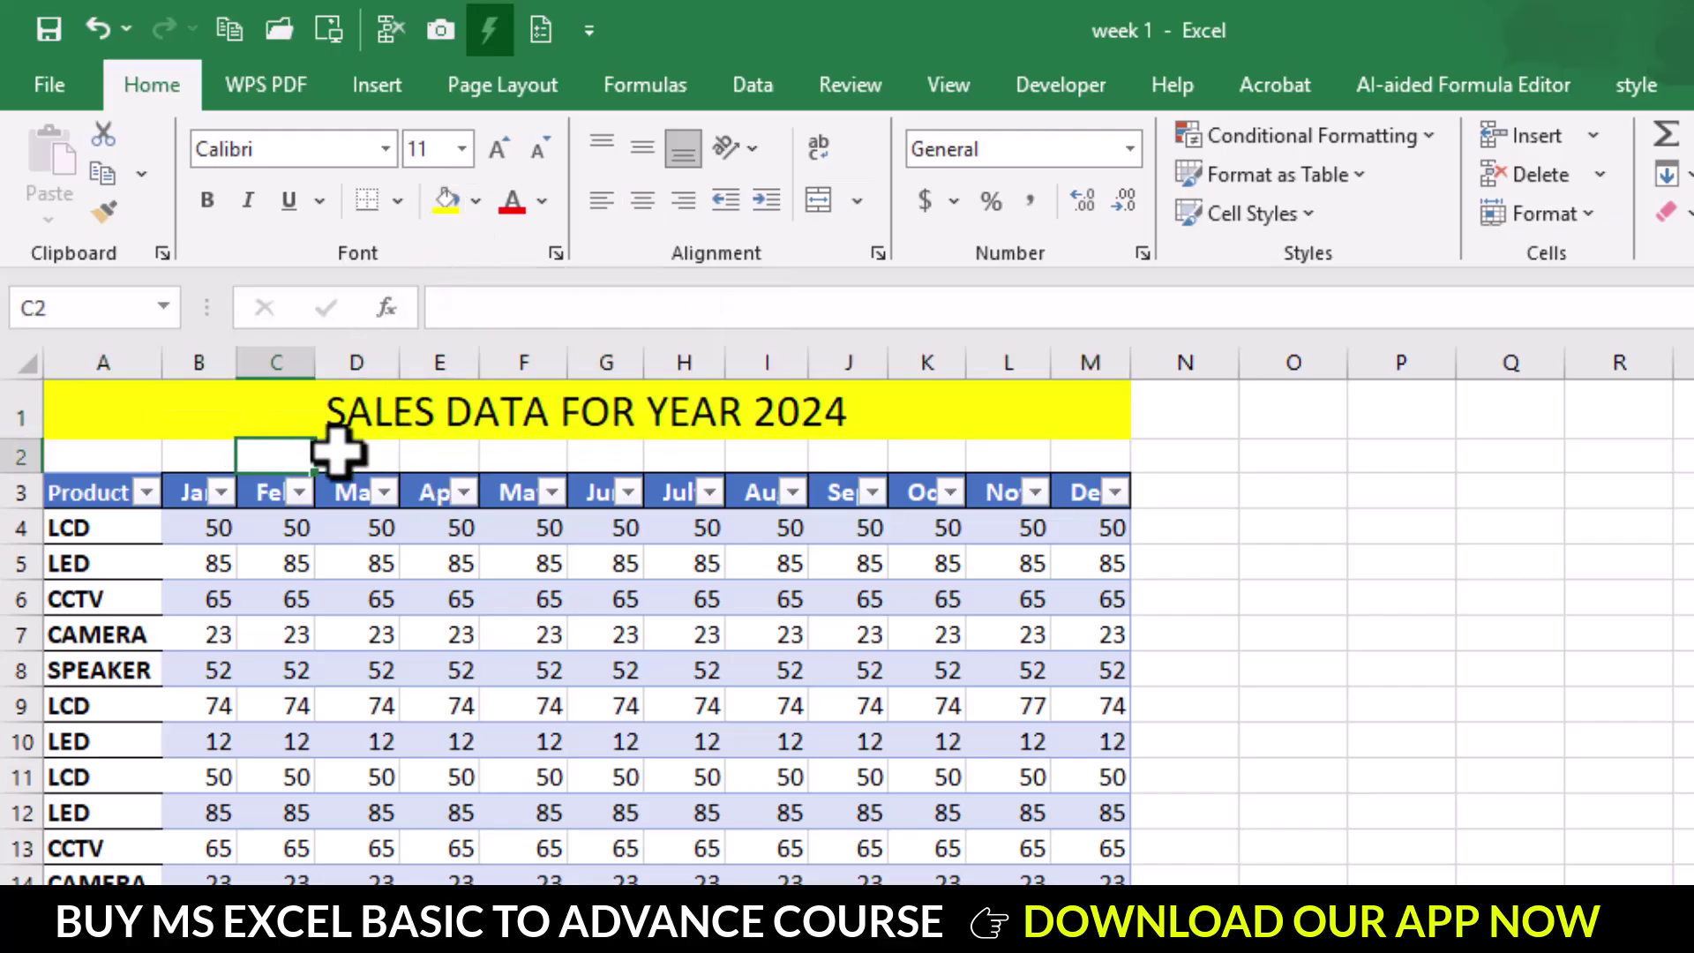
pyautogui.click(94, 454)
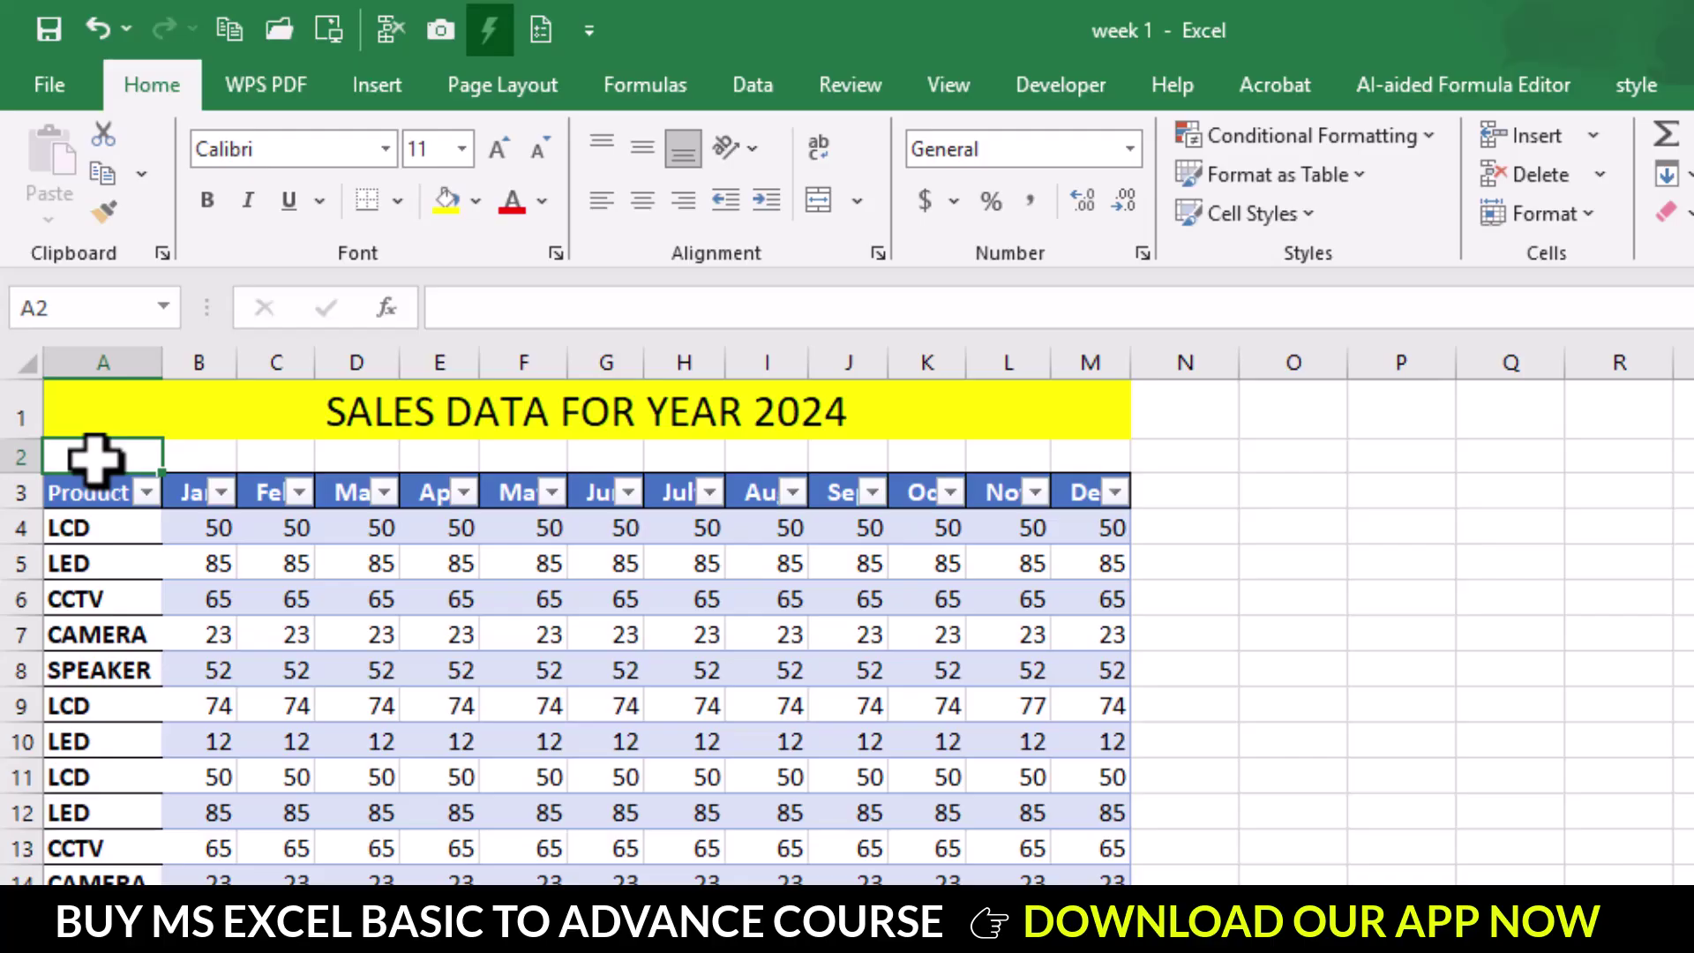
pyautogui.write('ABC PVT LTD')
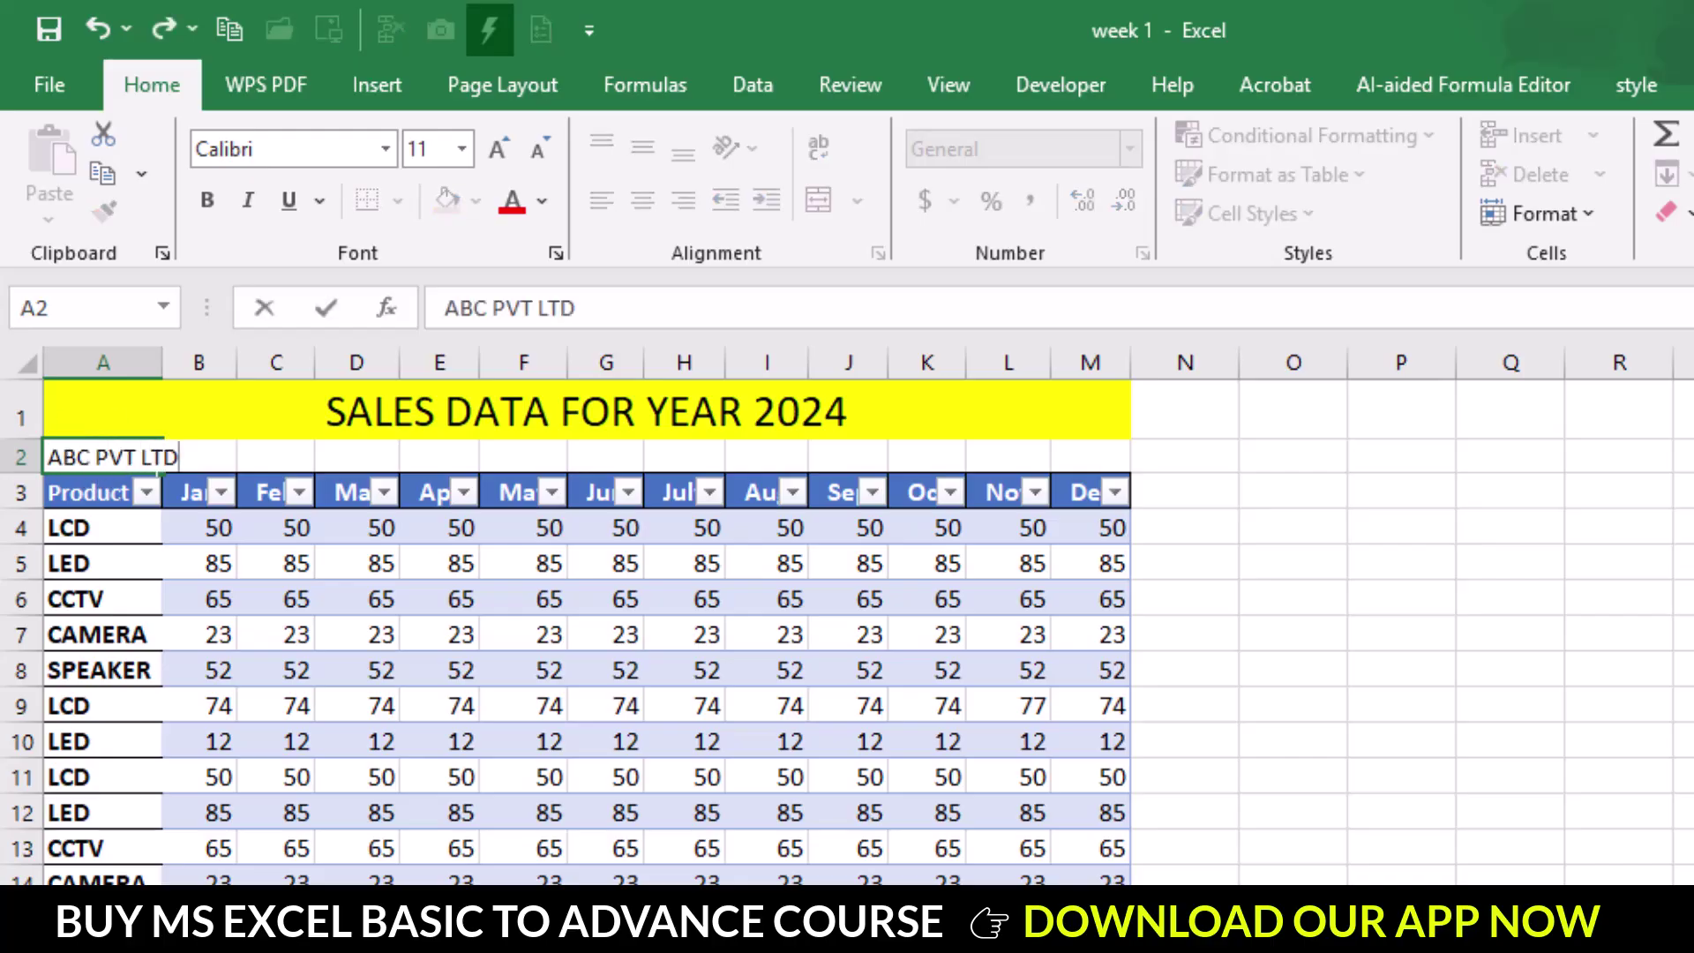
pyautogui.click(269, 468)
pyautogui.moveTo(144, 461); pyautogui.dragTo(1110, 468)
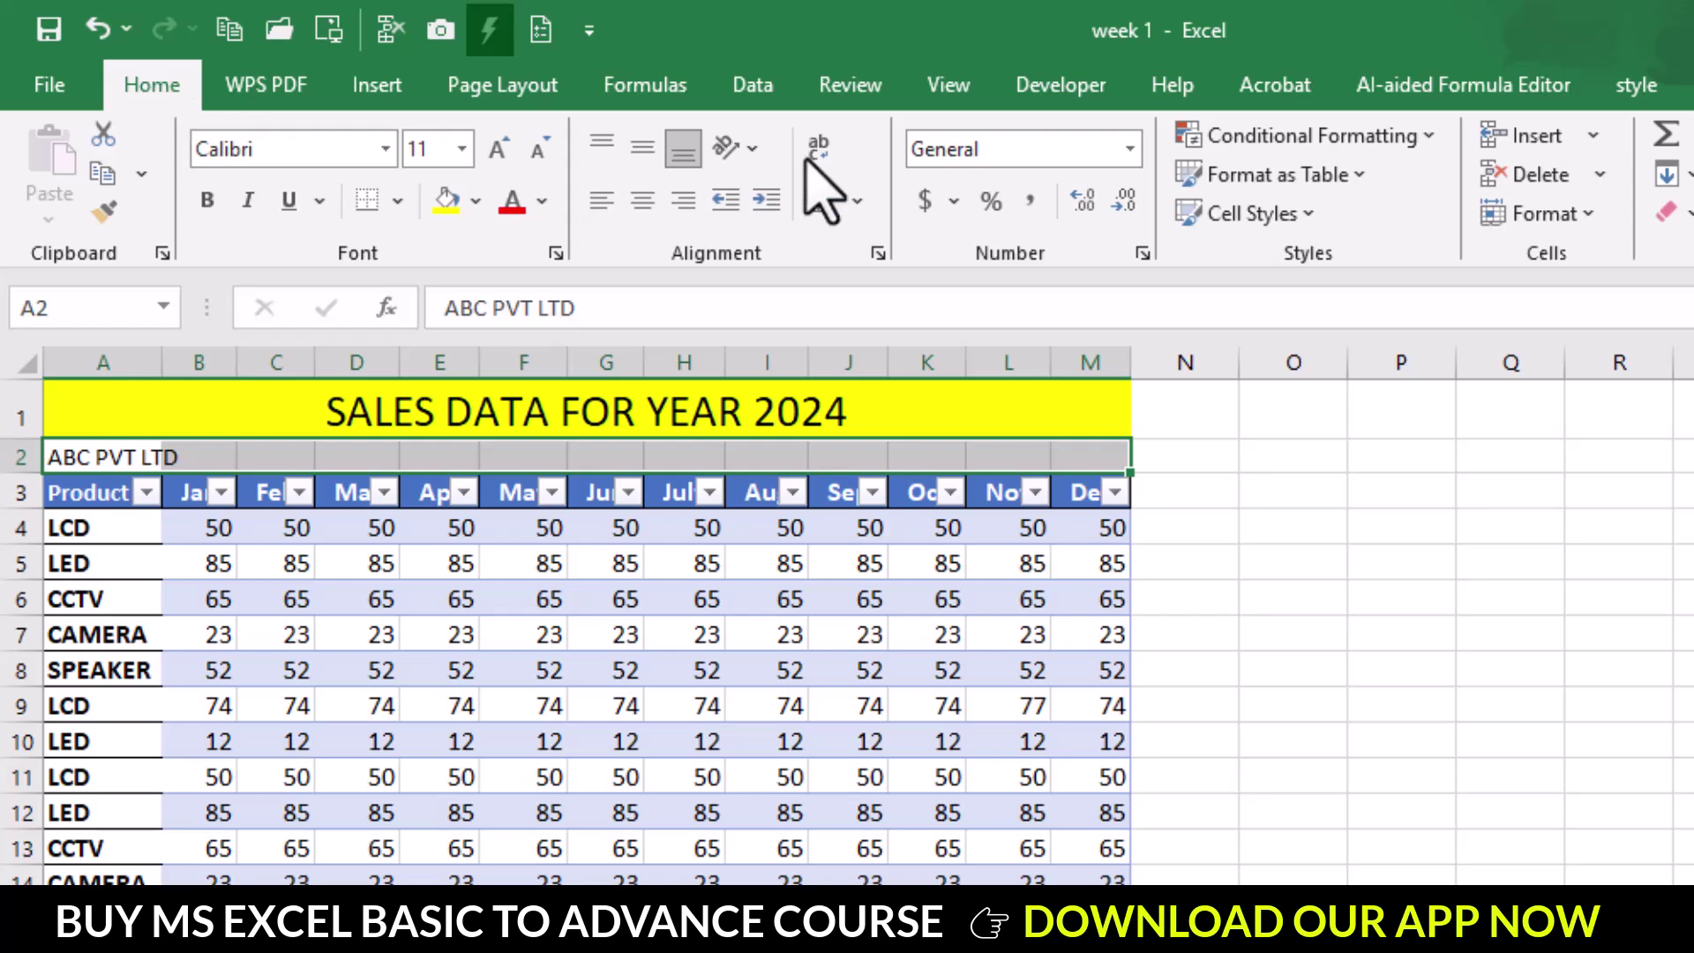
pyautogui.click(818, 202)
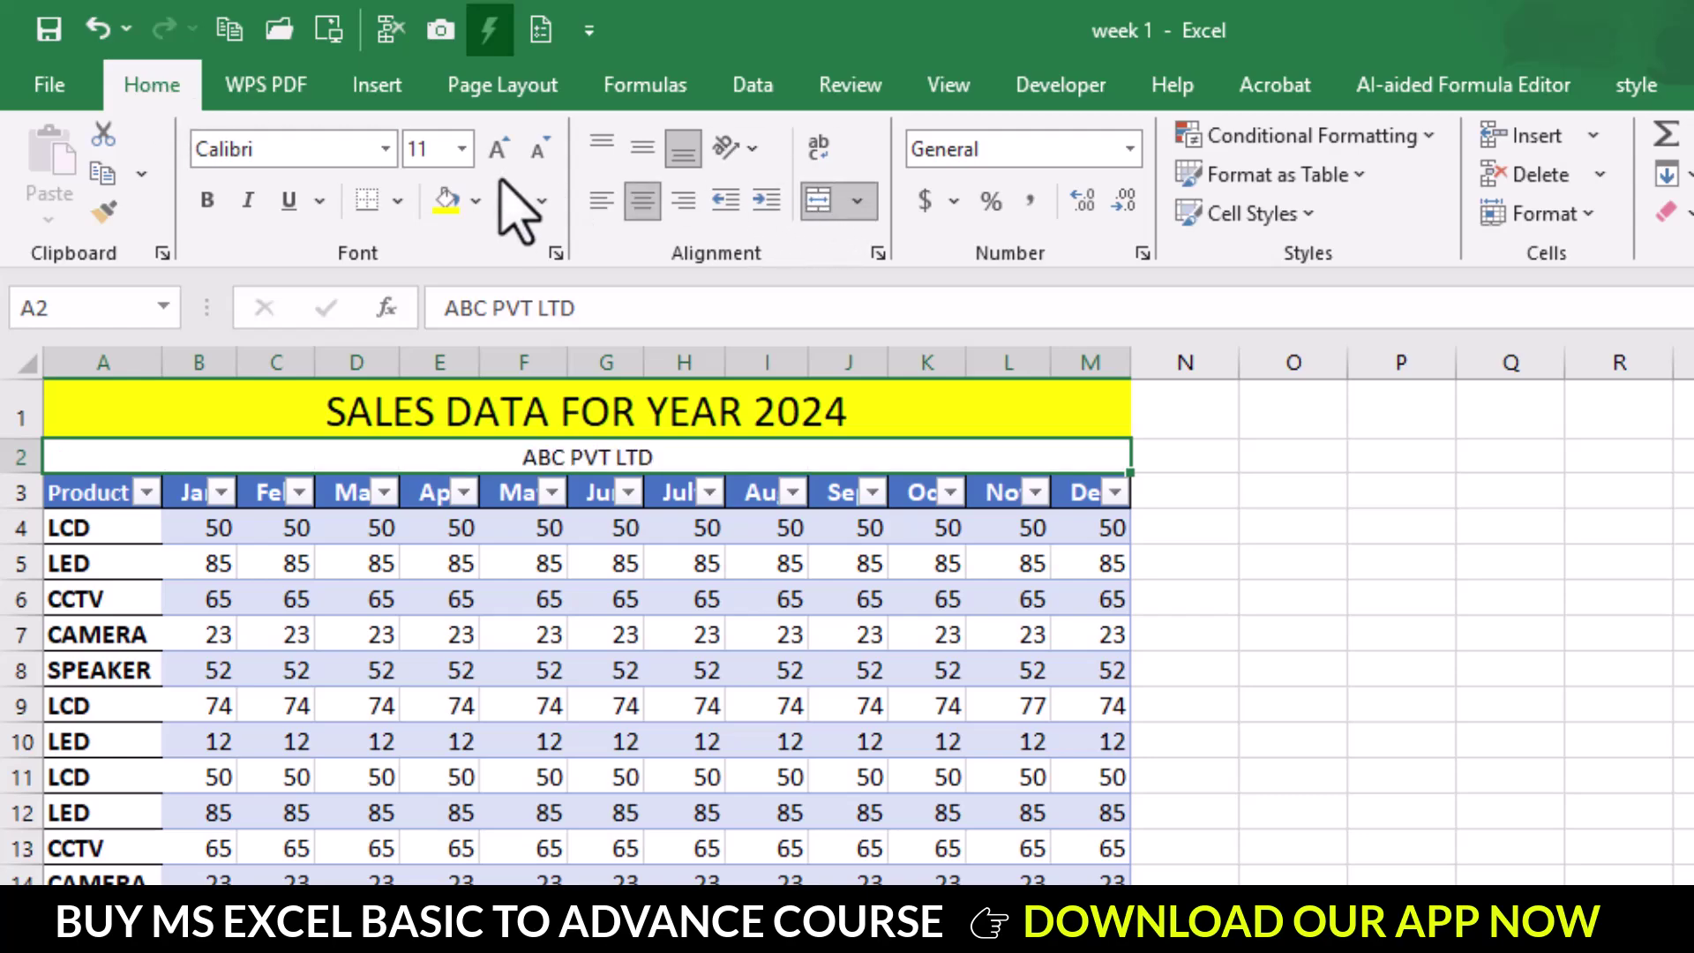
pyautogui.click(462, 149)
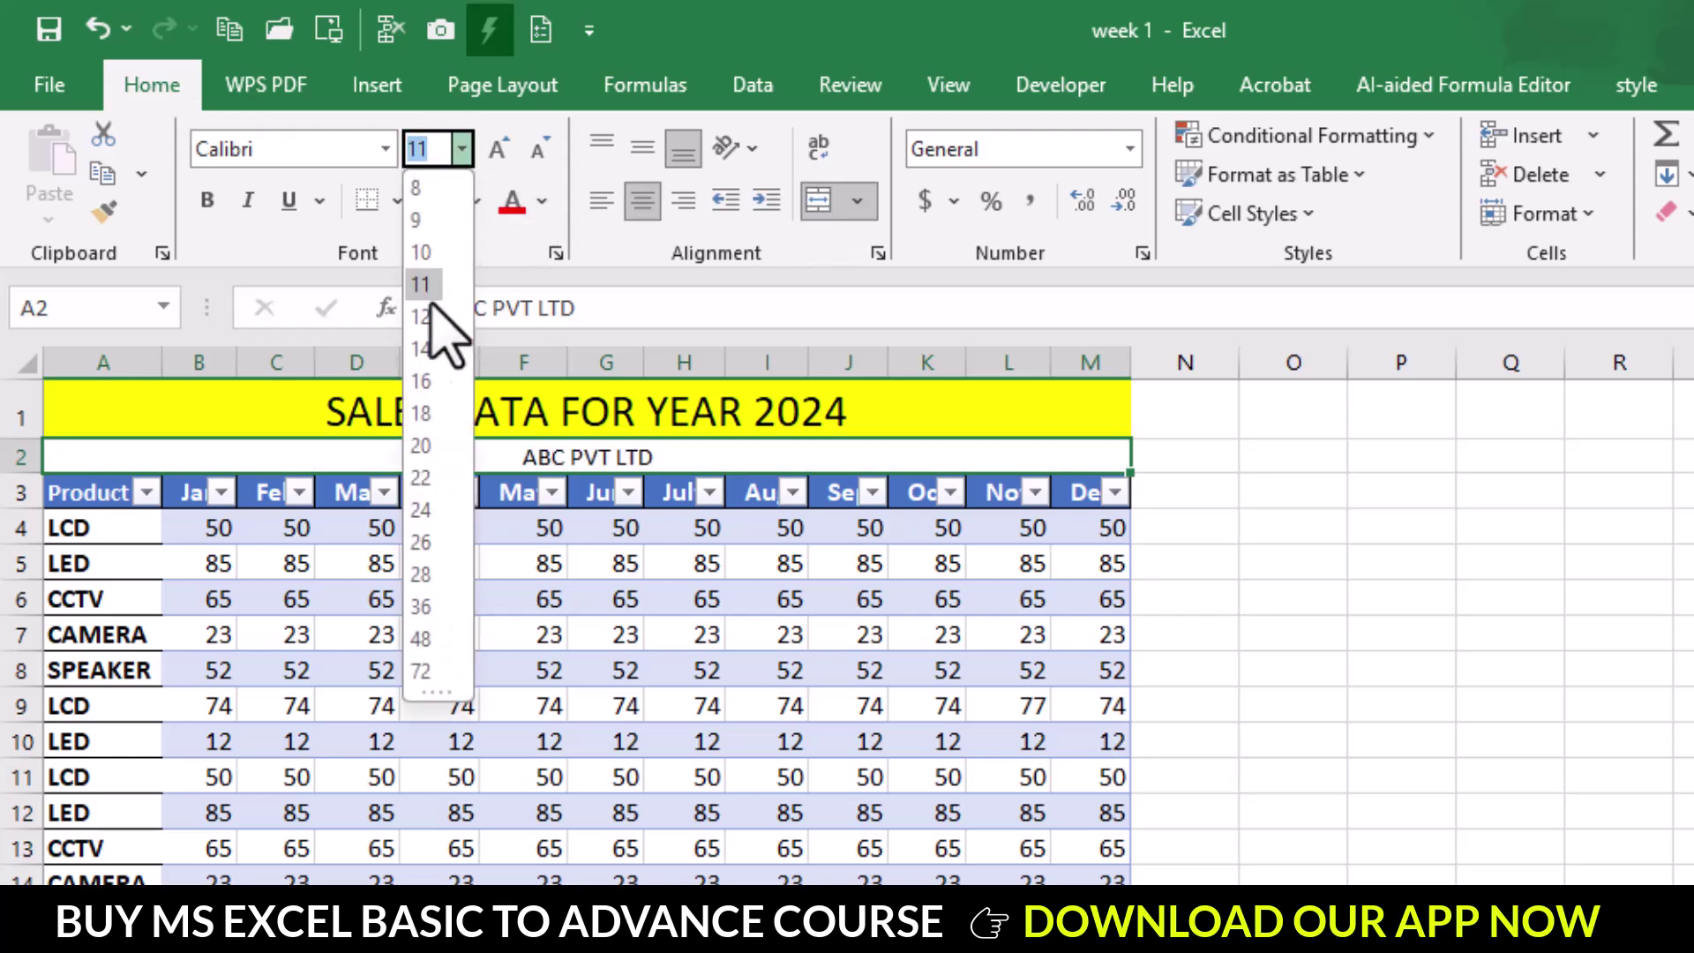
pyautogui.click(423, 413)
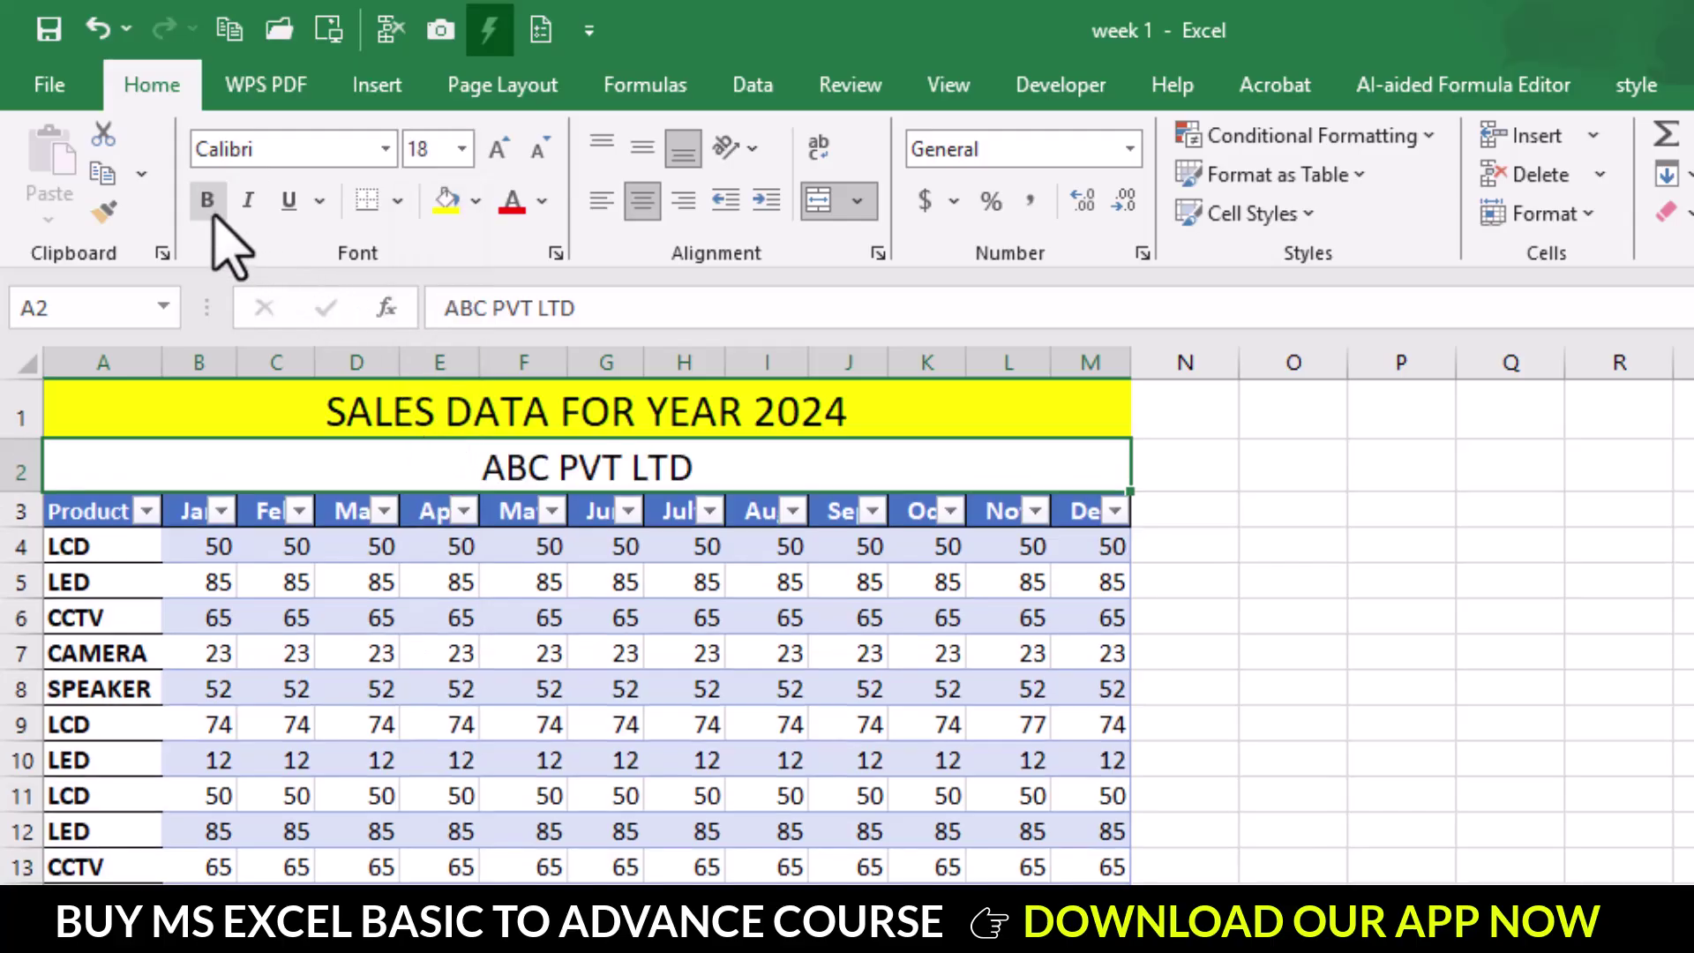
pyautogui.click(215, 217)
# Check the formatted table and select D4, the first March value
pyautogui.click(371, 578)
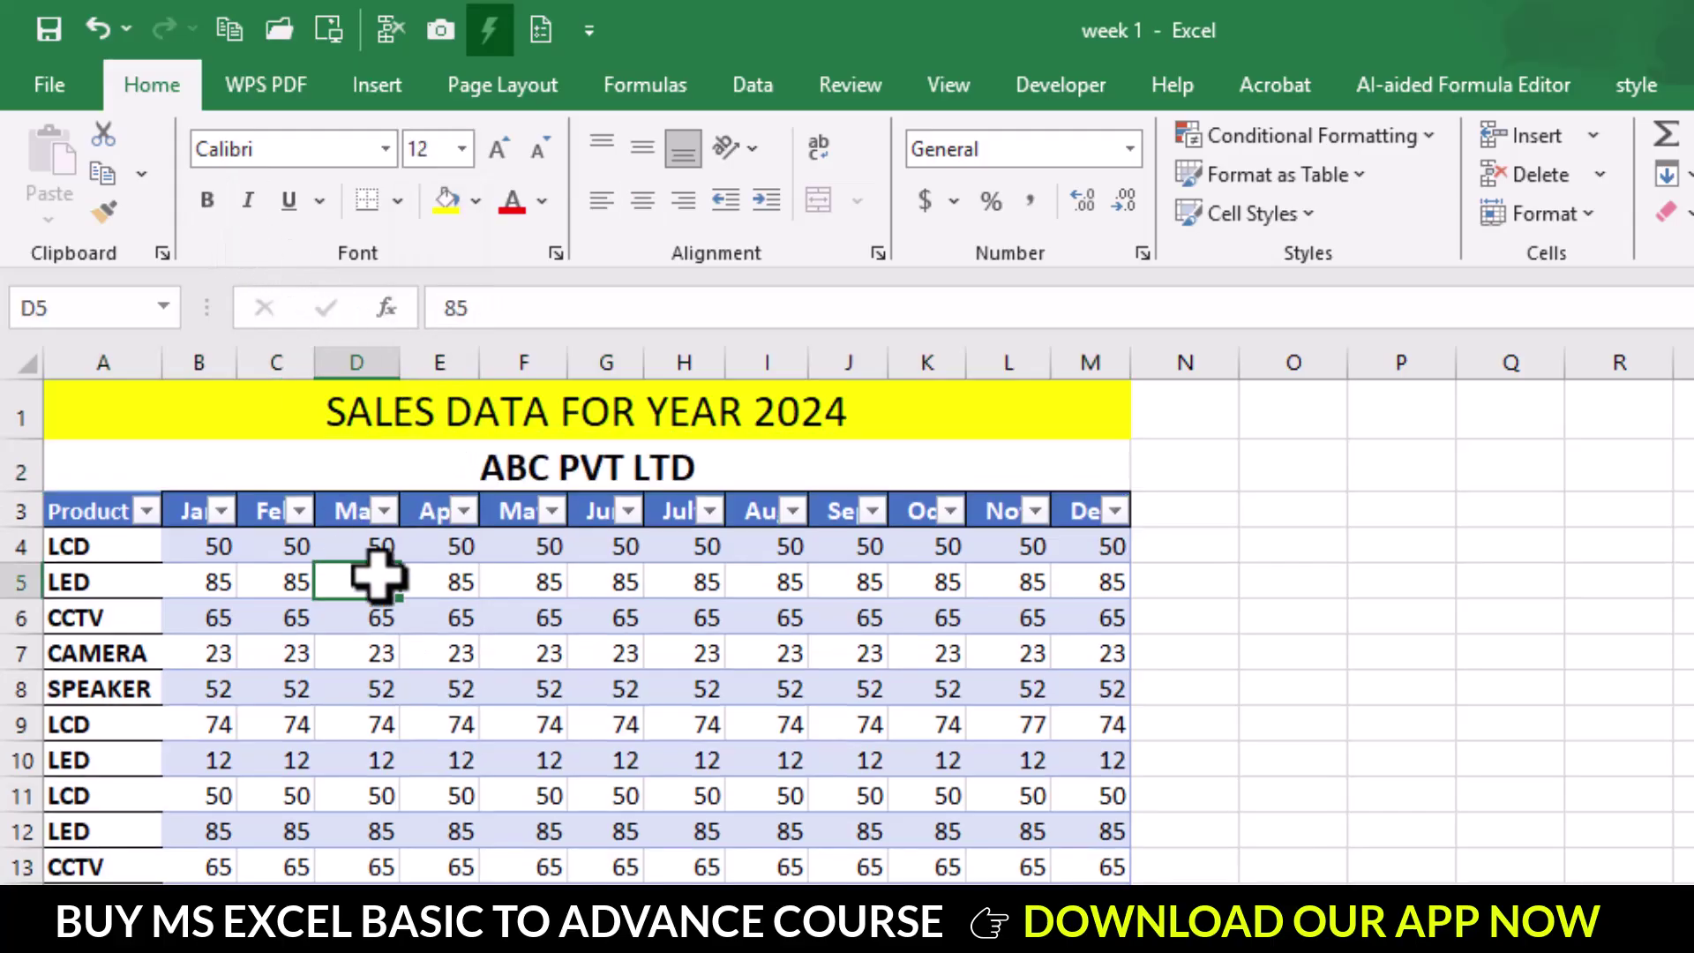
pyautogui.scroll(-1, 371, 591)
pyautogui.scroll(1, 341, 644)
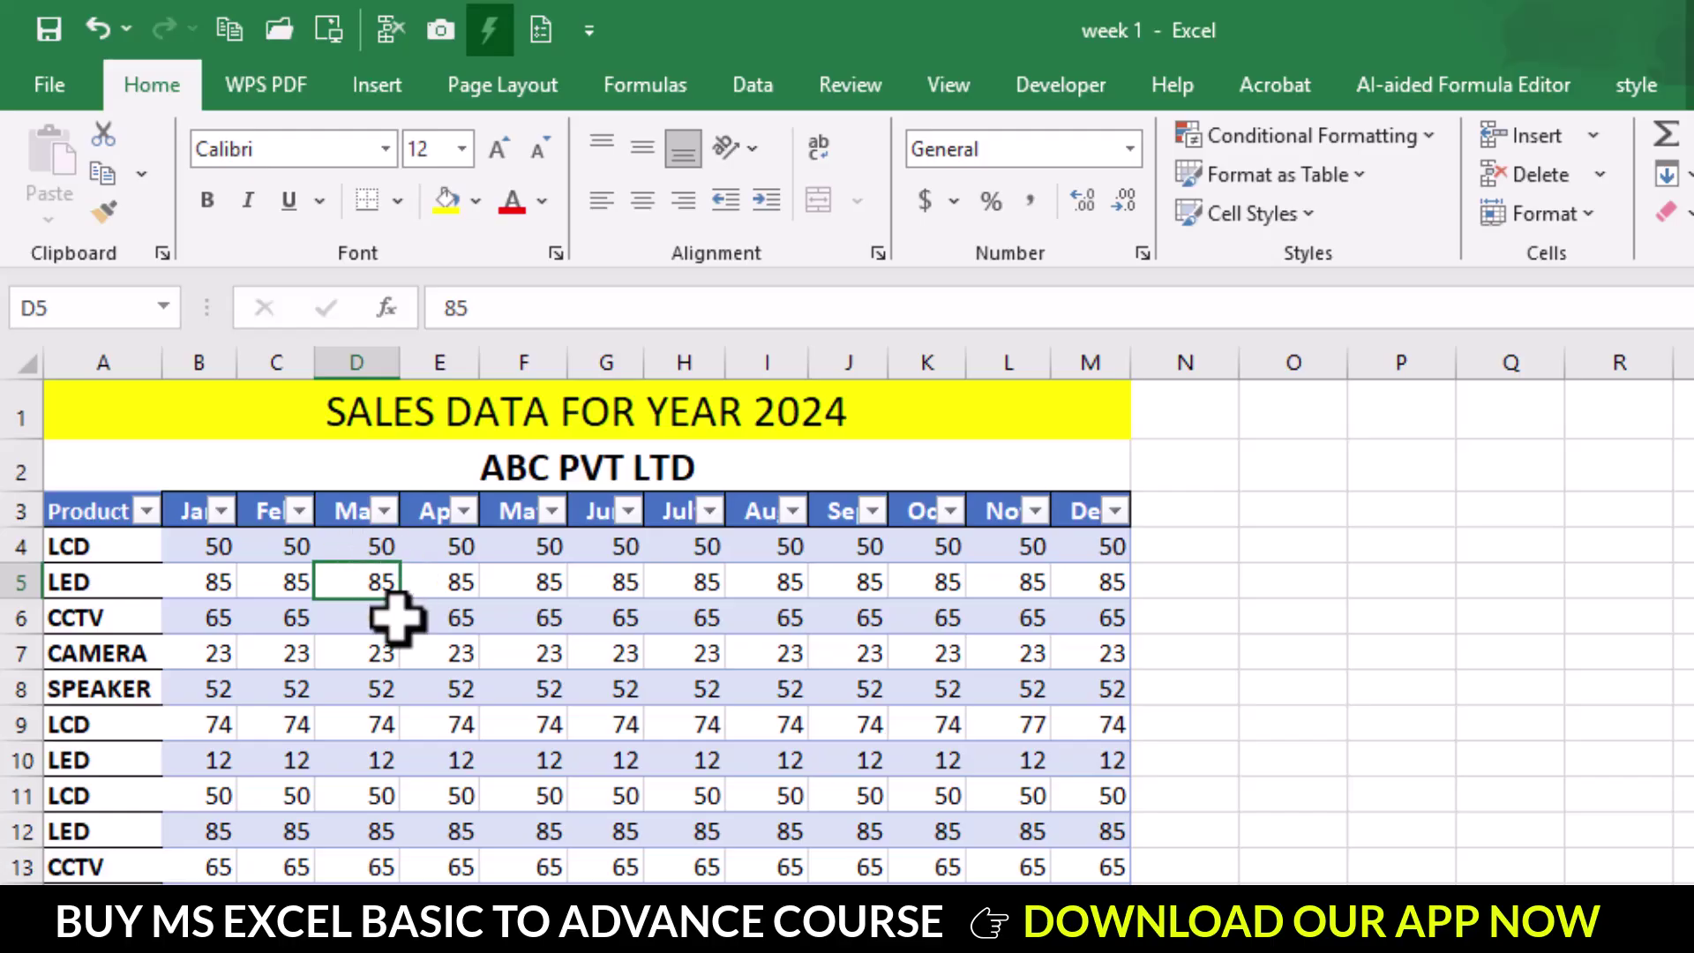
pyautogui.scroll(-1, 427, 829)
pyautogui.scroll(1, 428, 834)
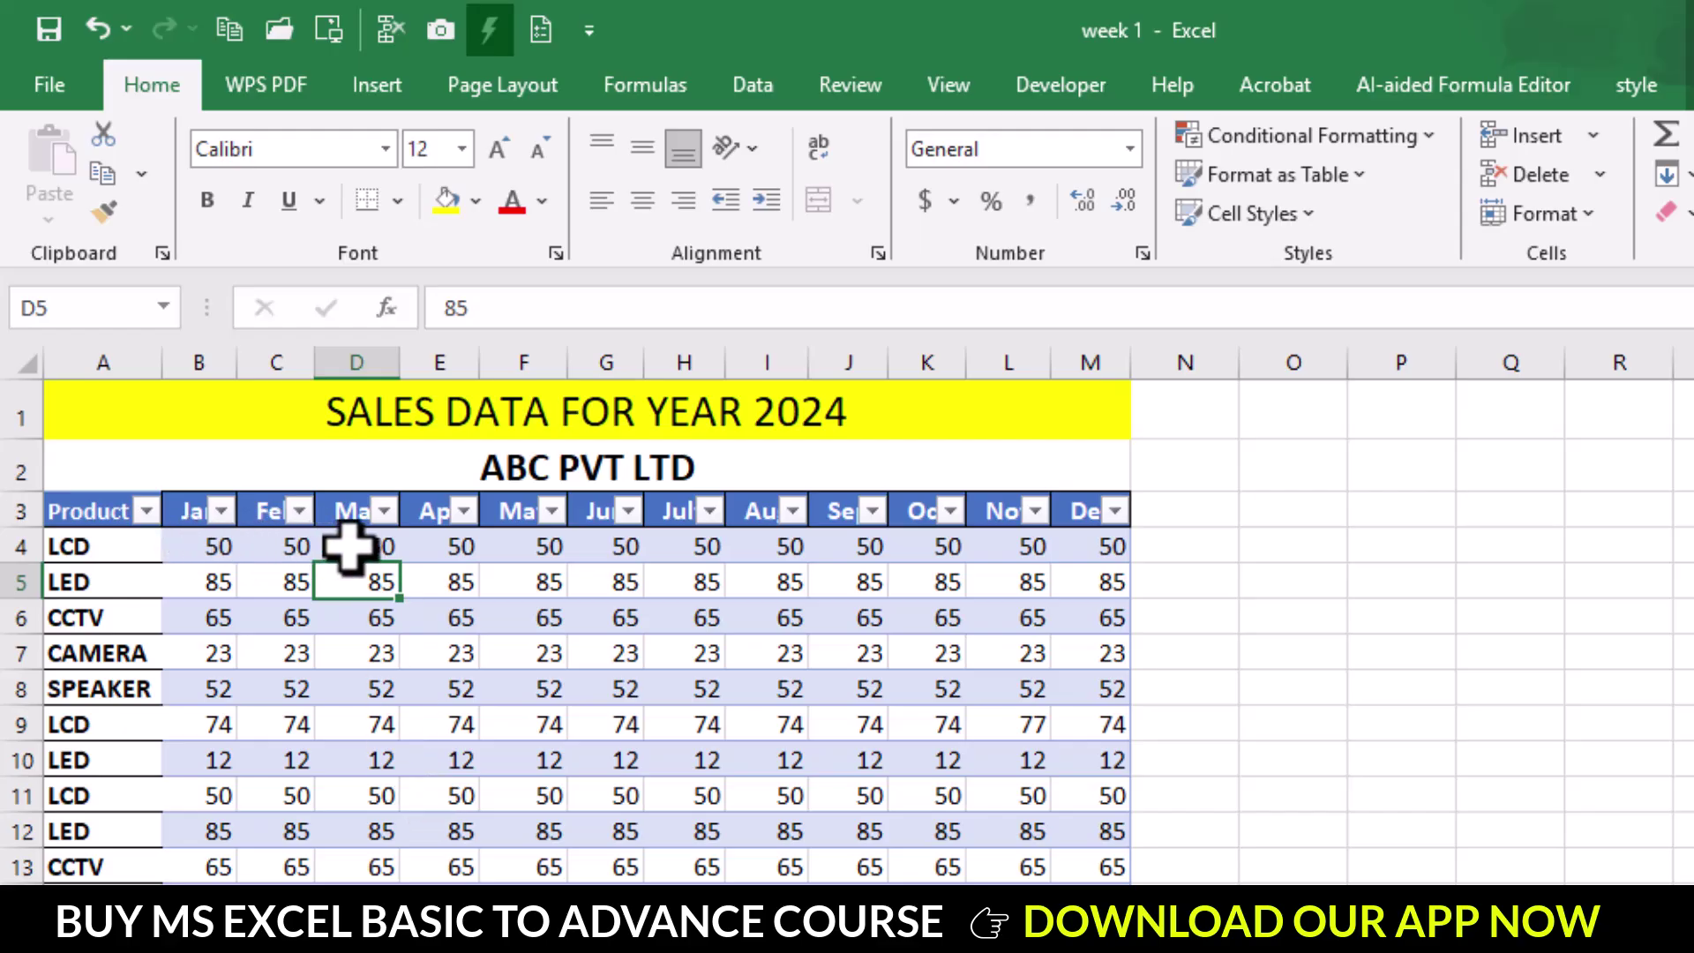
pyautogui.click(348, 547)
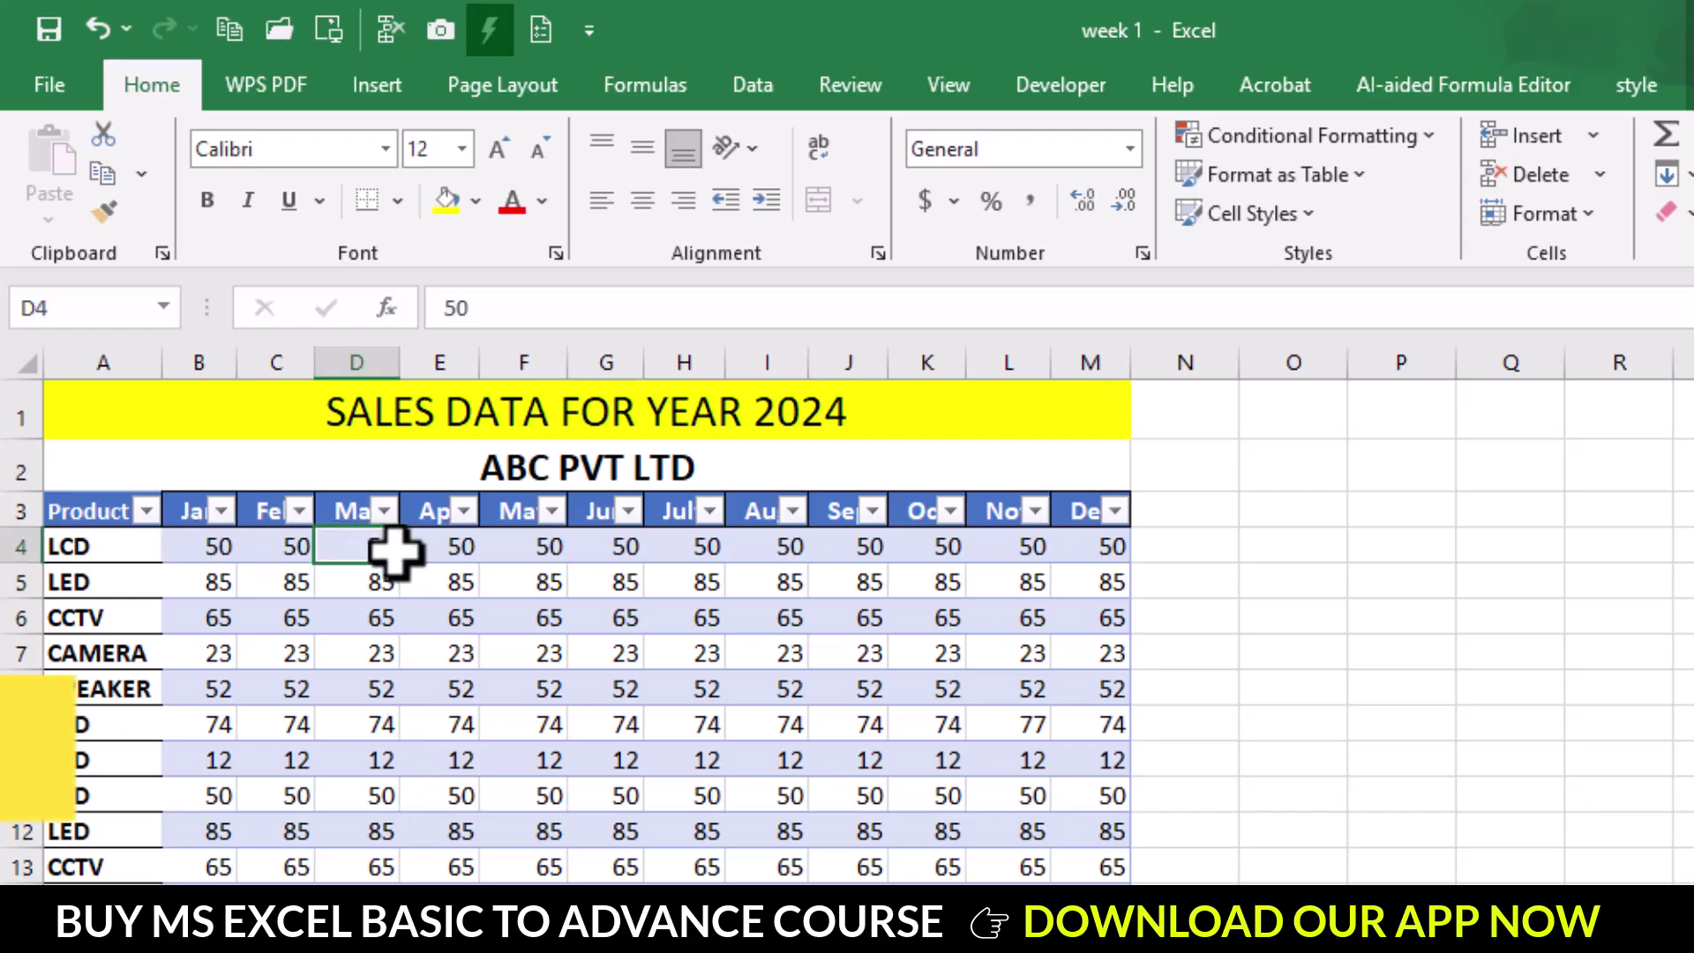
# Highlight March column values greater than 50 in light red with a Greater Than rule
pyautogui.hotkey('ctrl', 'shift', 'Down')
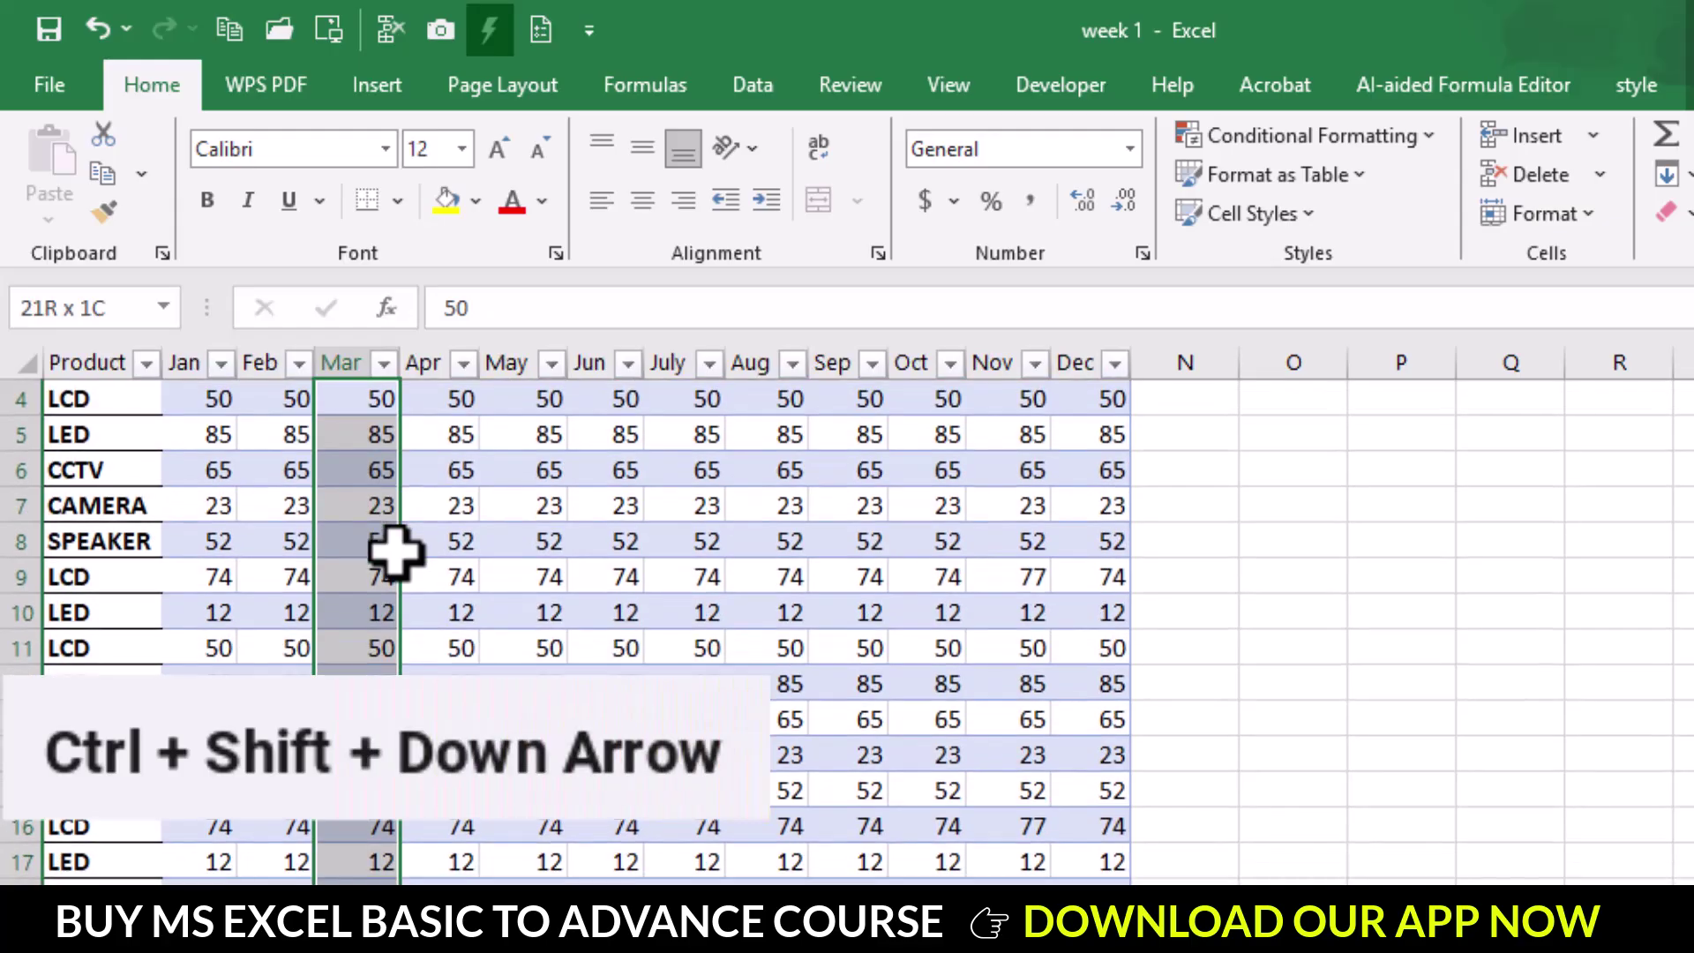
pyautogui.scroll(1, 559, 624)
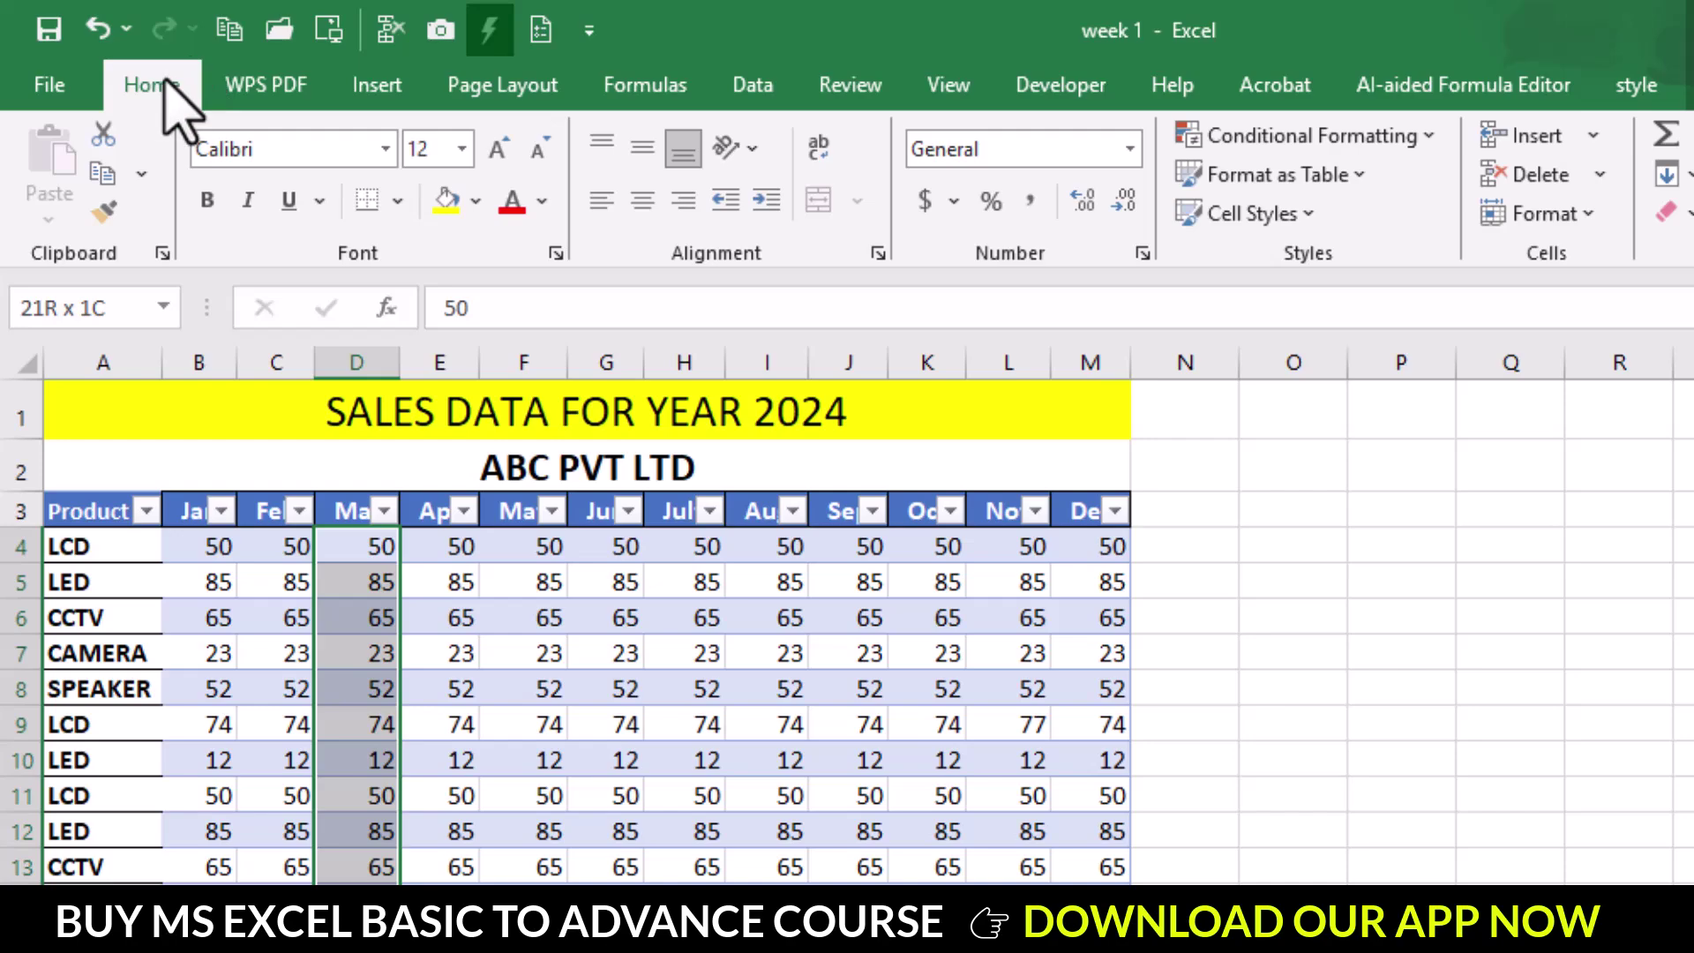
pyautogui.click(1430, 139)
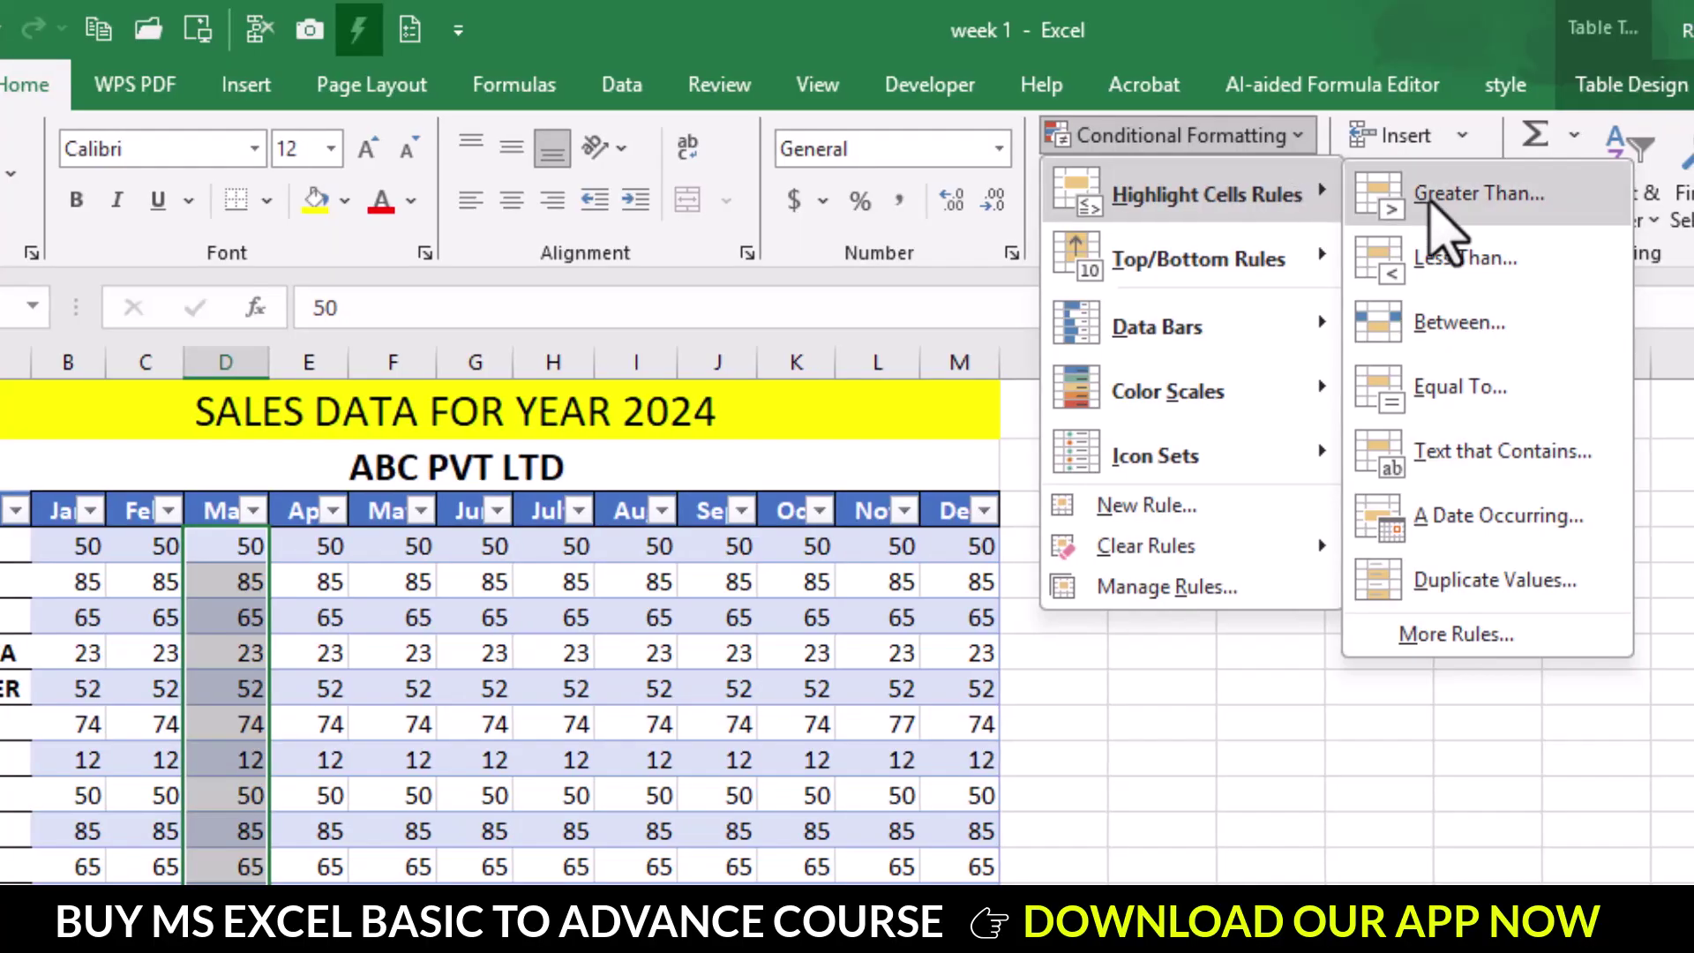
pyautogui.click(1434, 196)
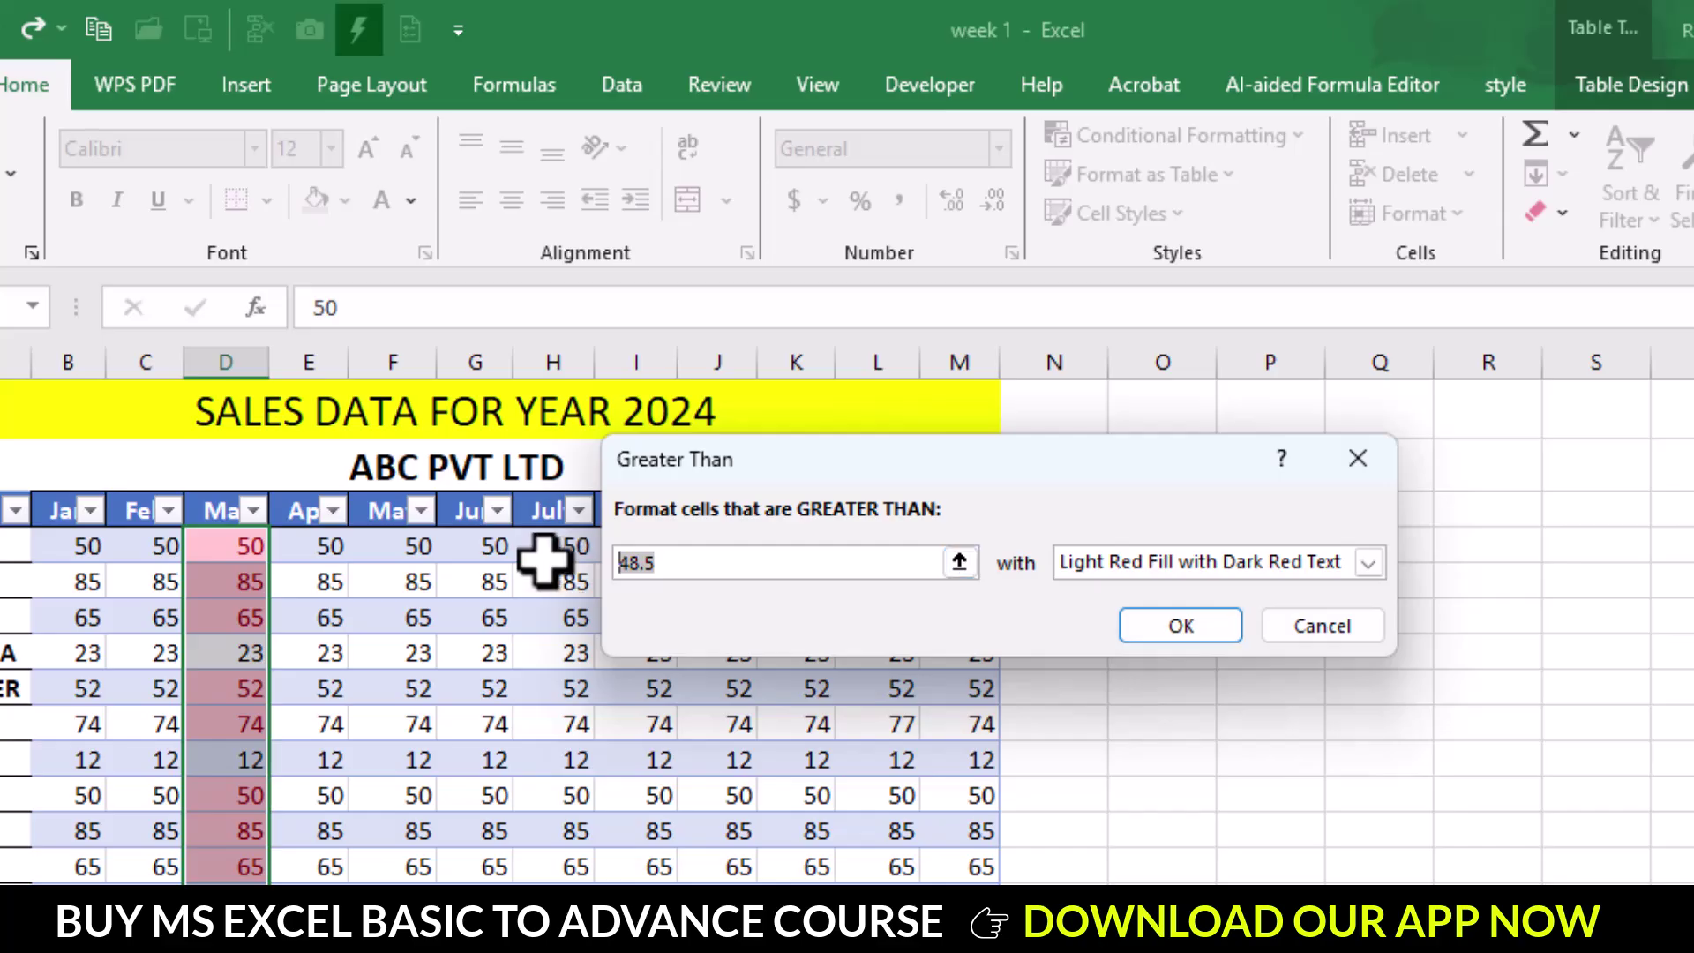
pyautogui.write('50')
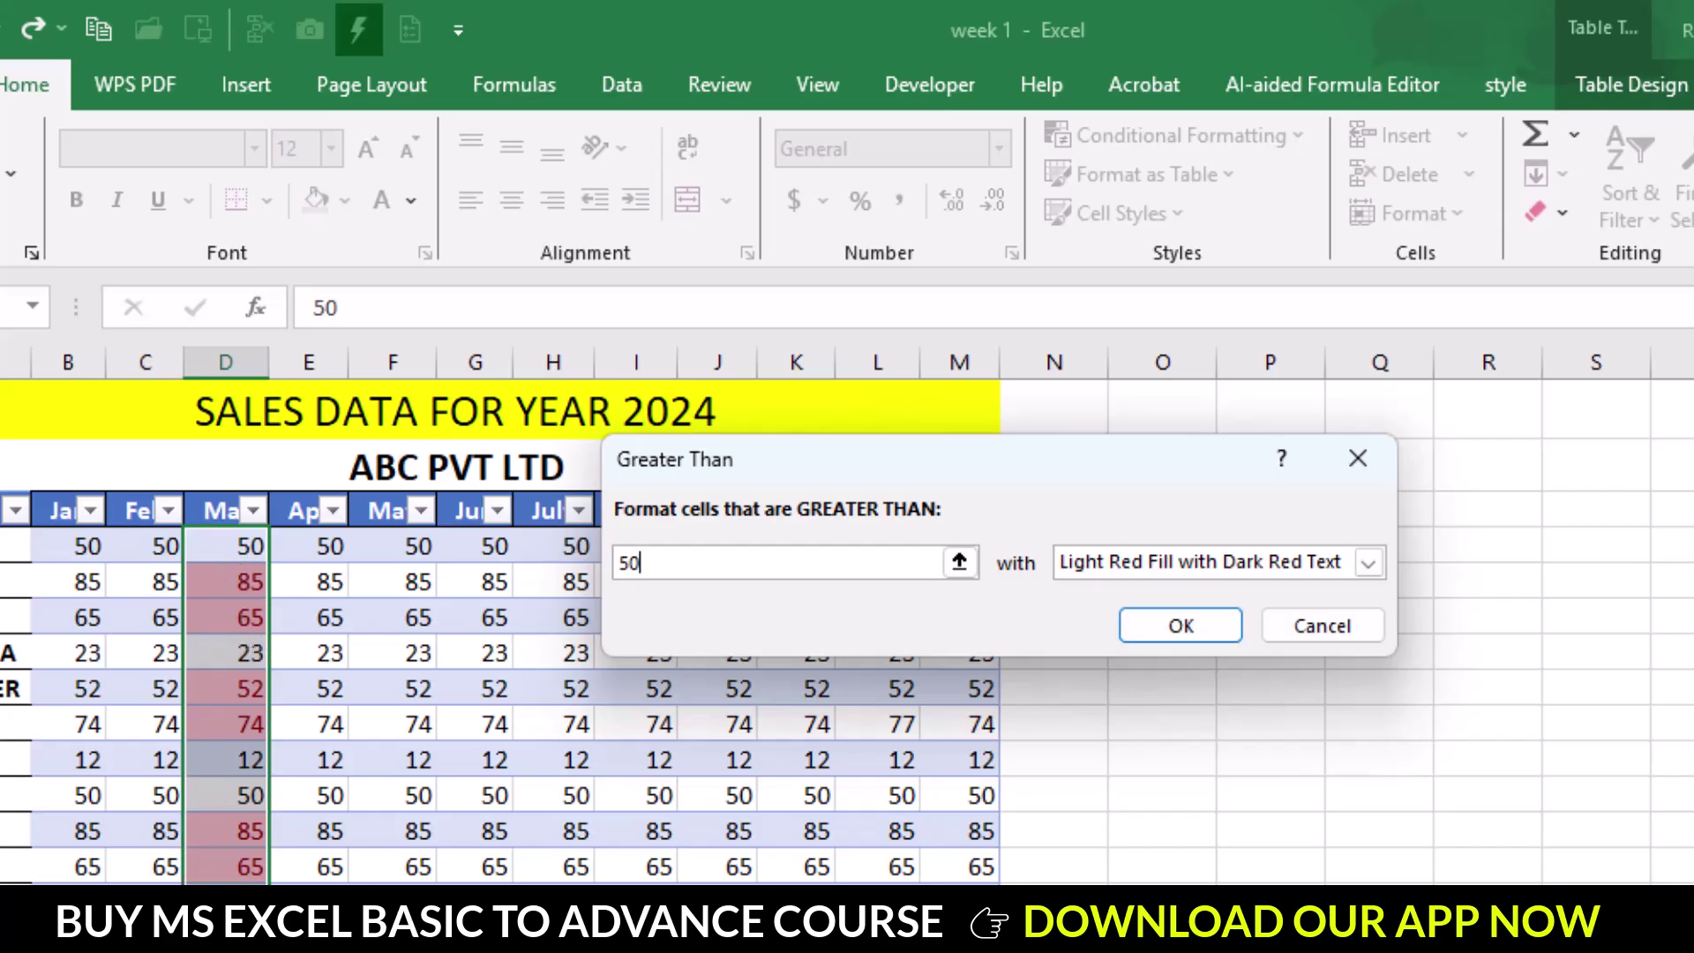
pyautogui.click(1186, 625)
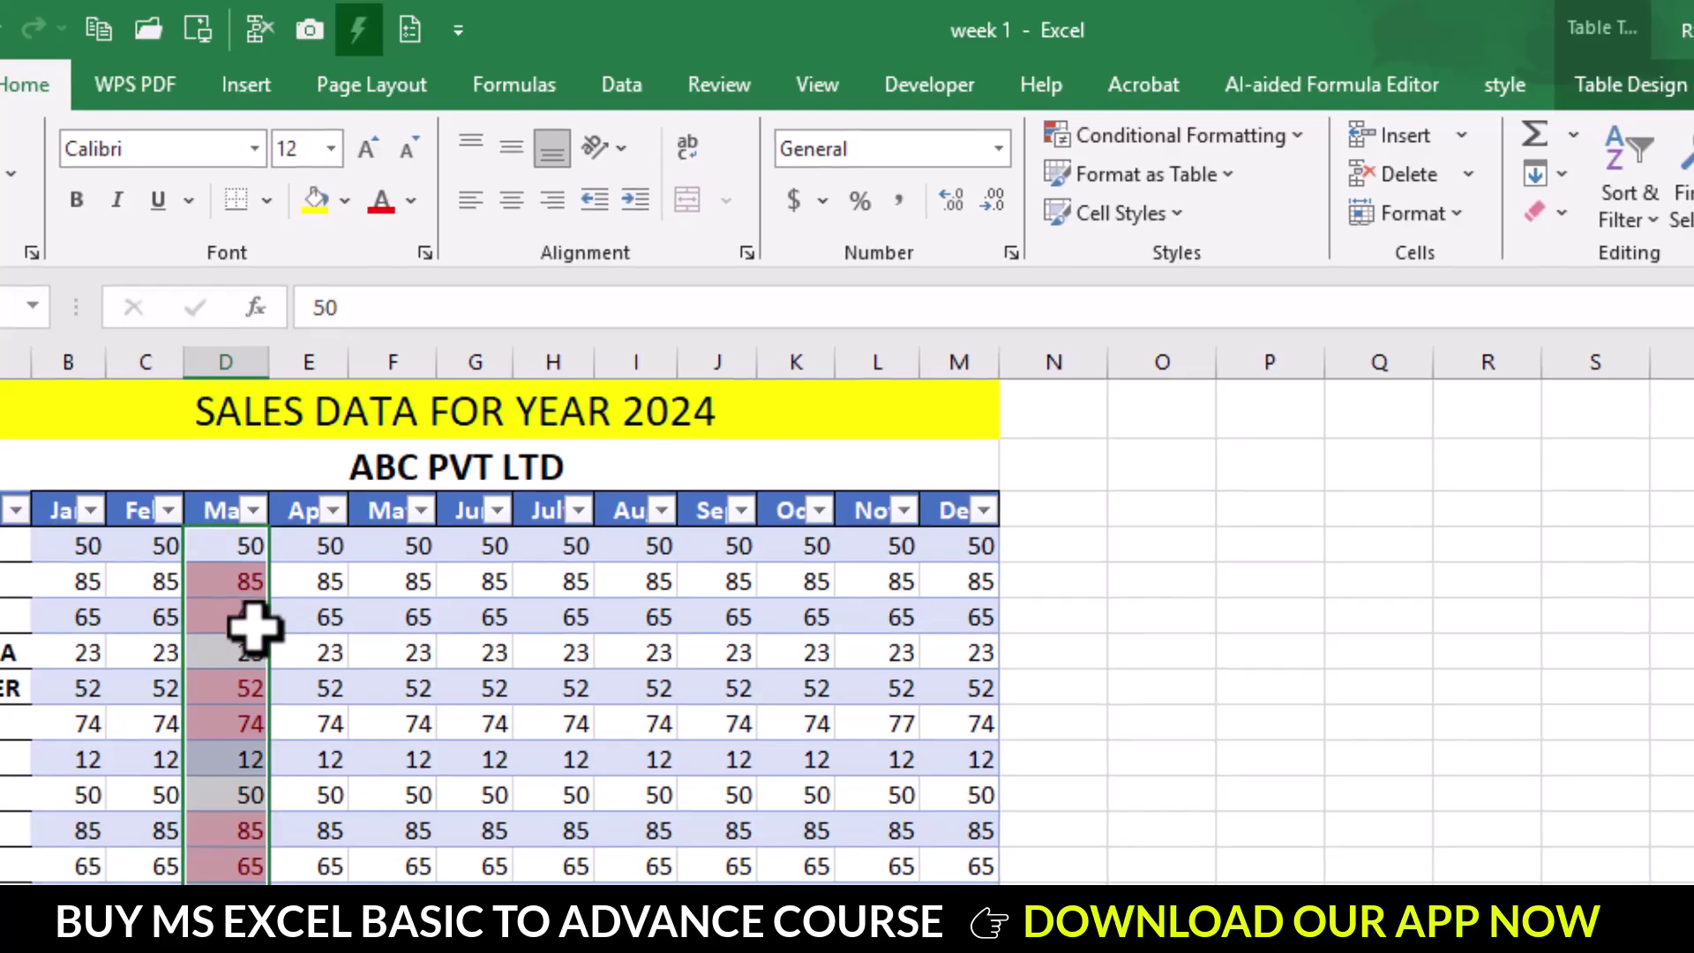
pyautogui.click(309, 652)
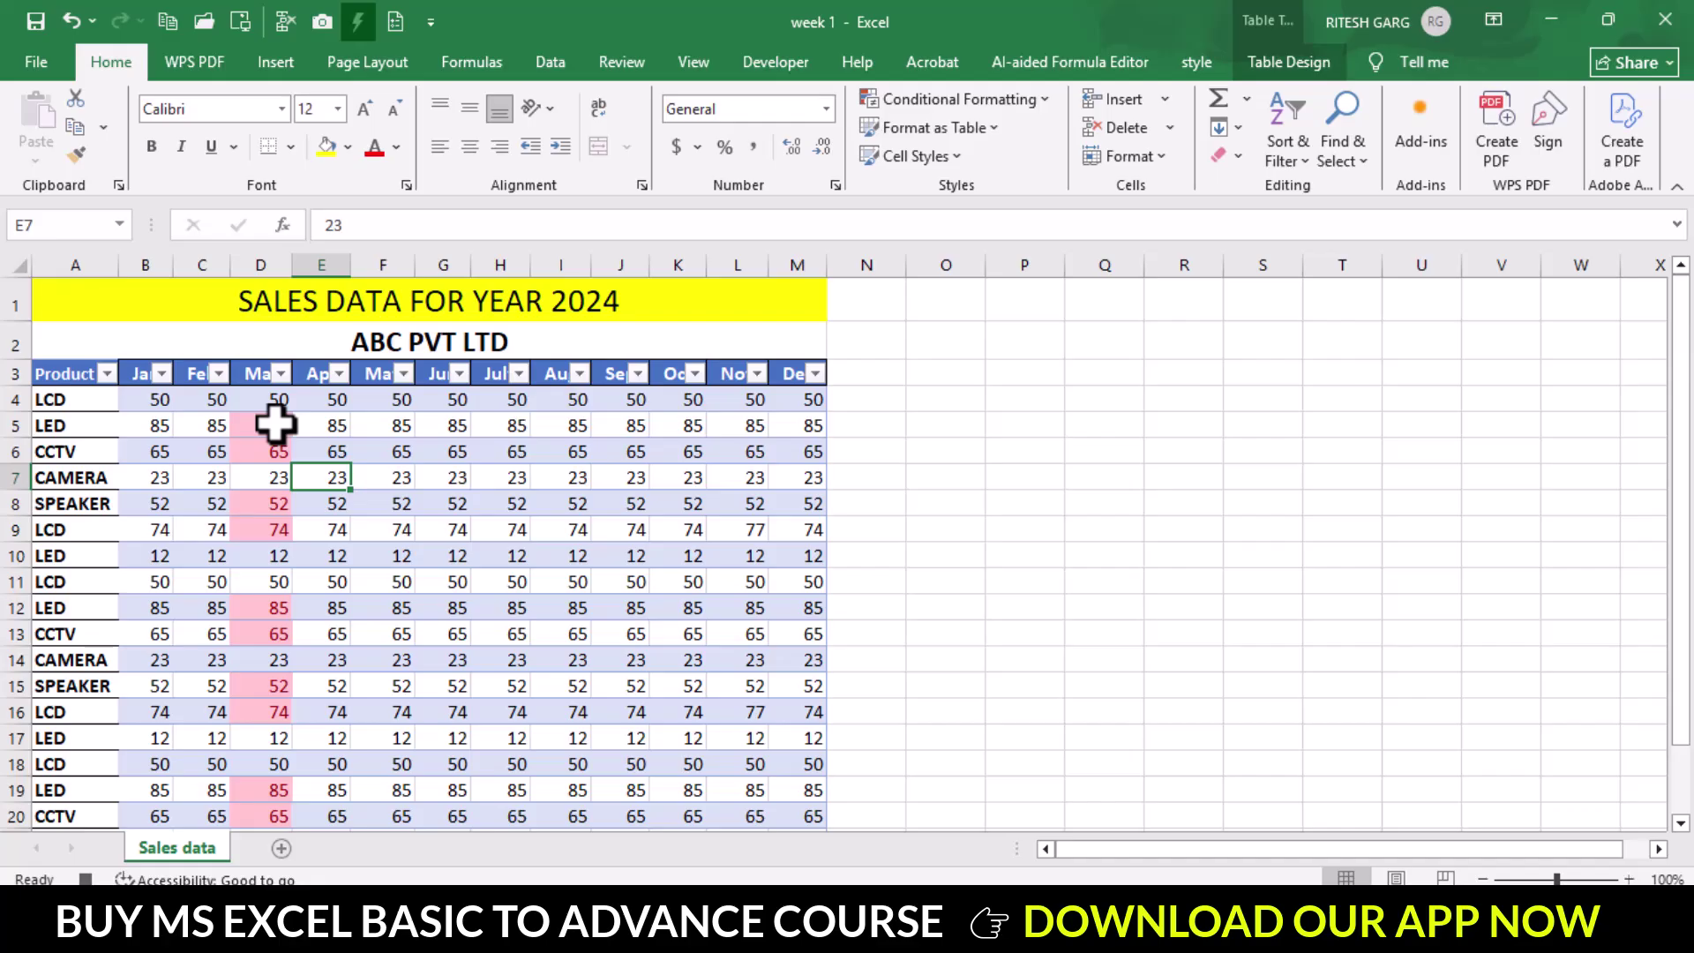
# Stop recording the sales_data_annual macro from the Developer tab
pyautogui.click(761, 70)
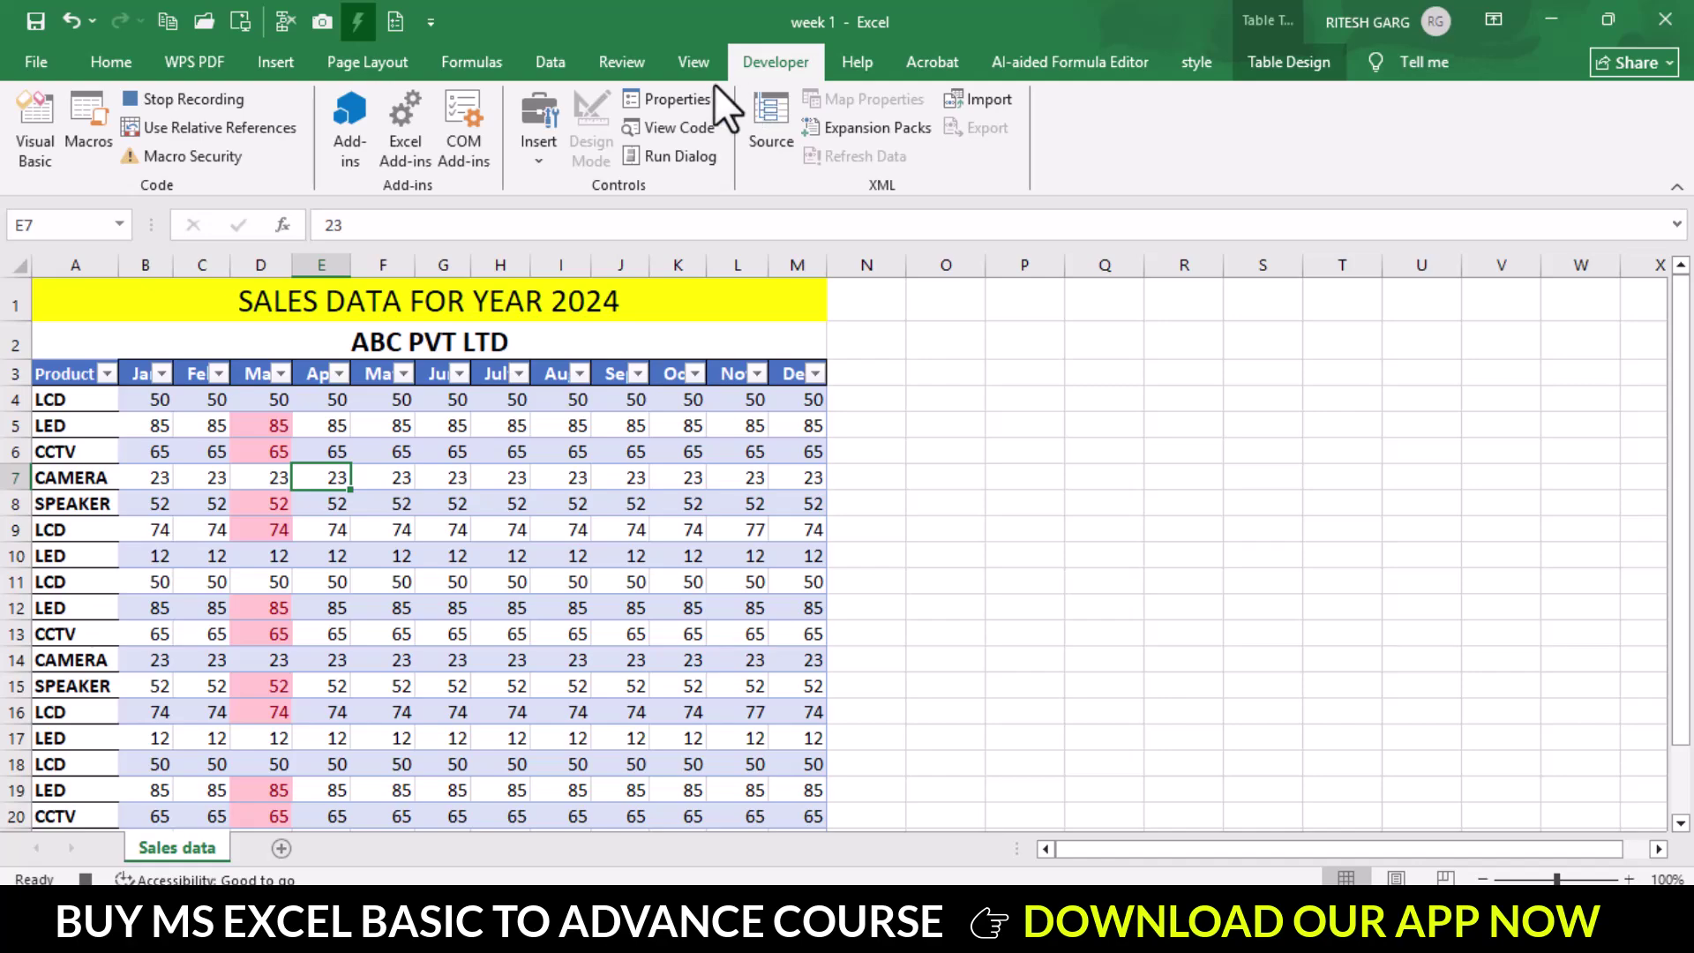
pyautogui.click(151, 103)
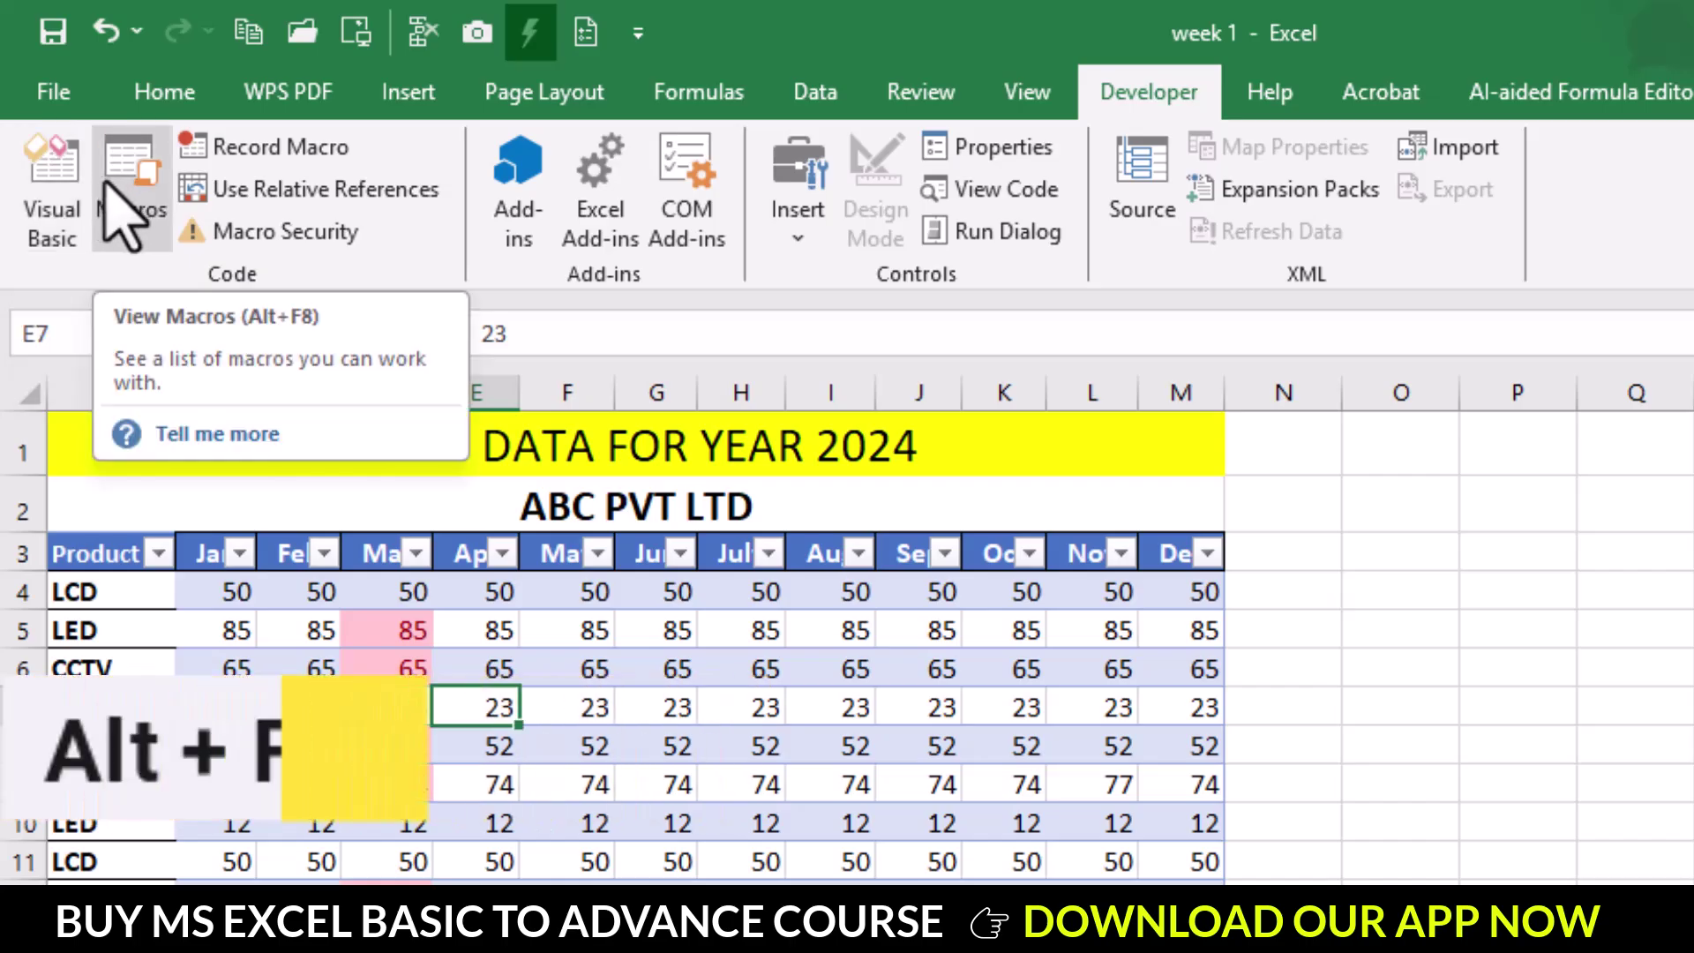
# Open PERSONAL.XLSB Module1 in the VBA editor, select the sales_data_annual code, then close the editor
pyautogui.click(31, 216)
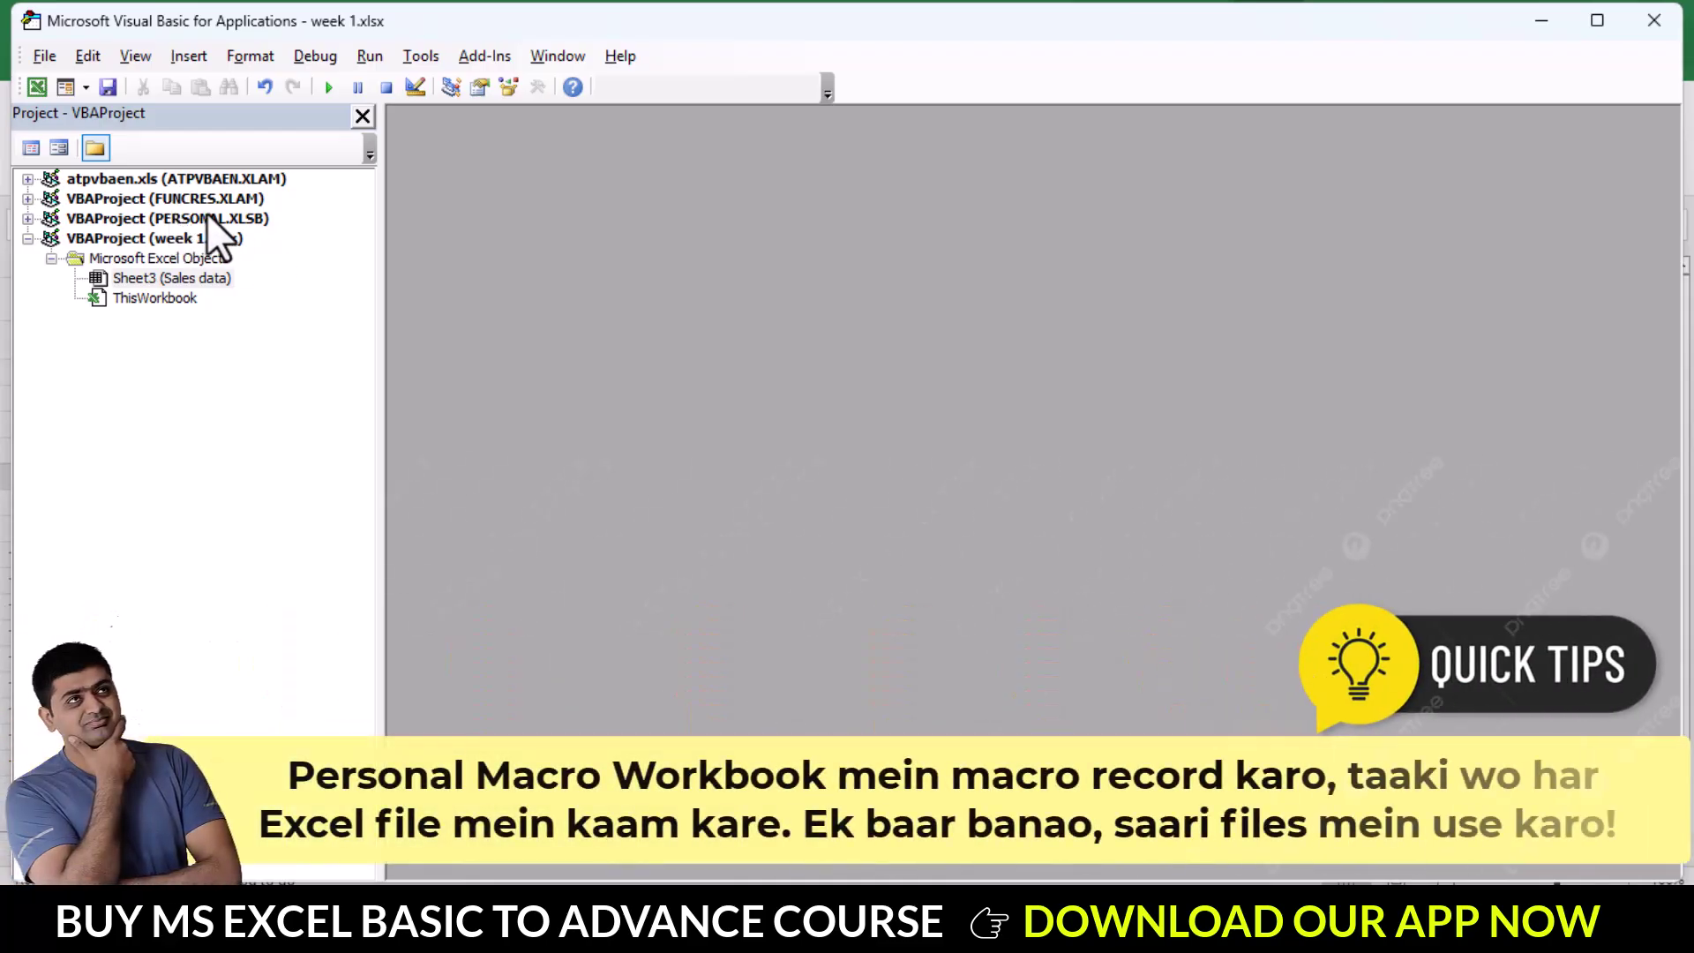
pyautogui.click(28, 219)
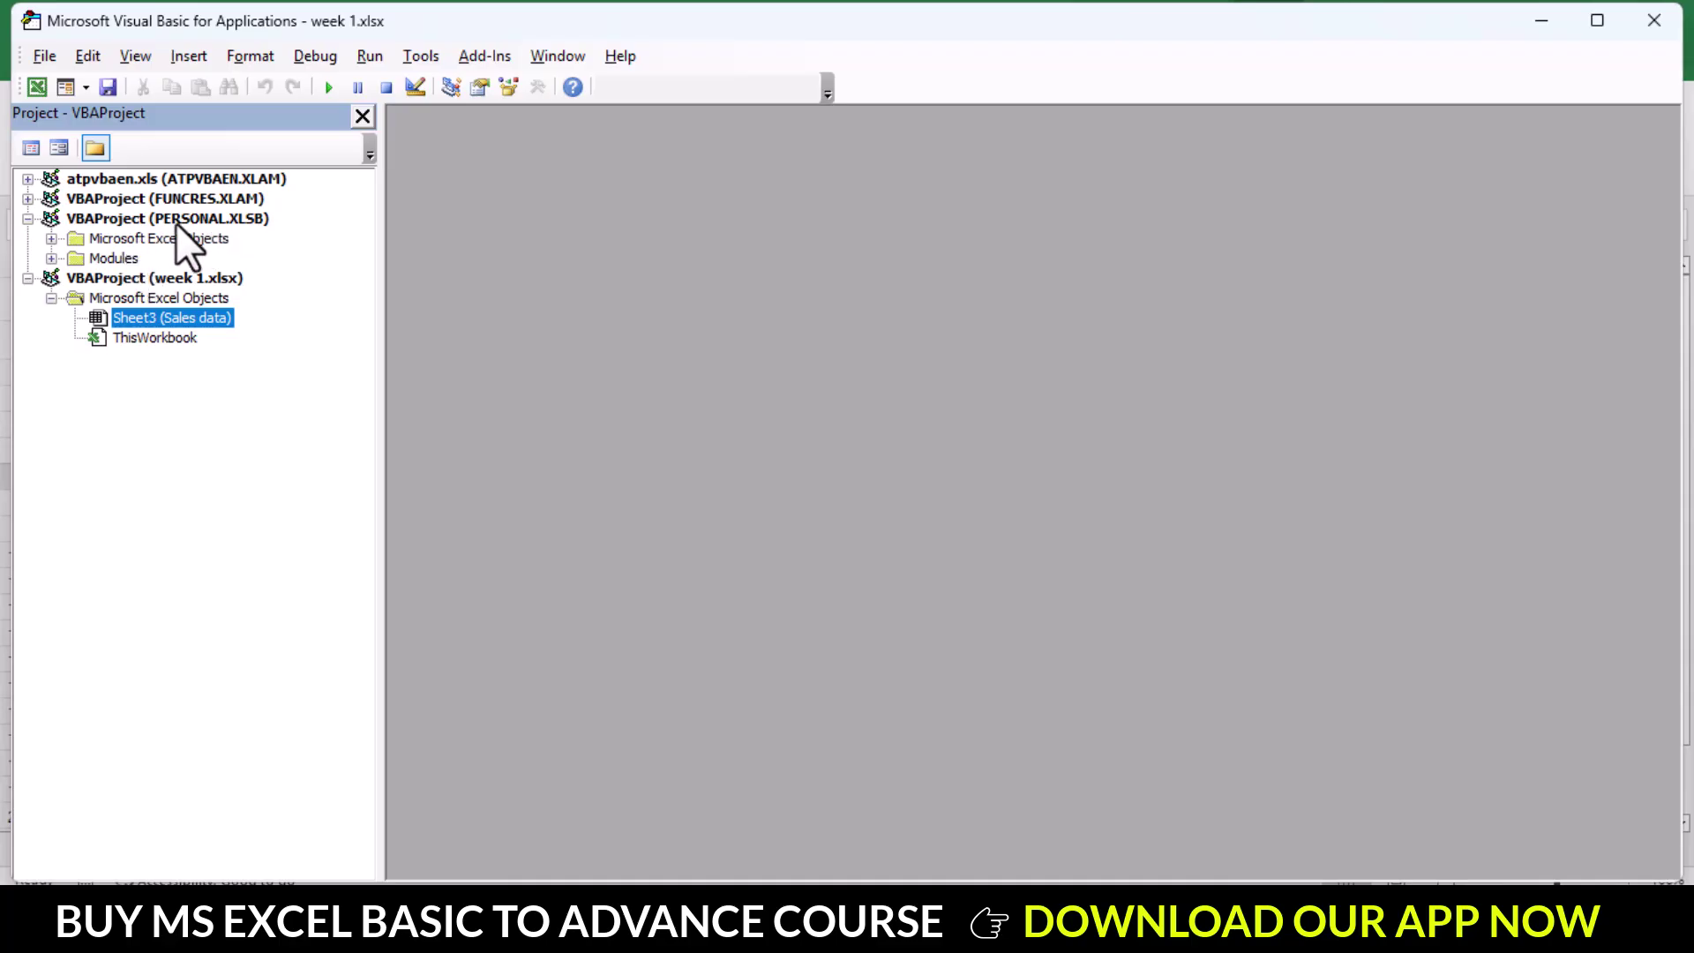
pyautogui.click(111, 260)
pyautogui.click(51, 259)
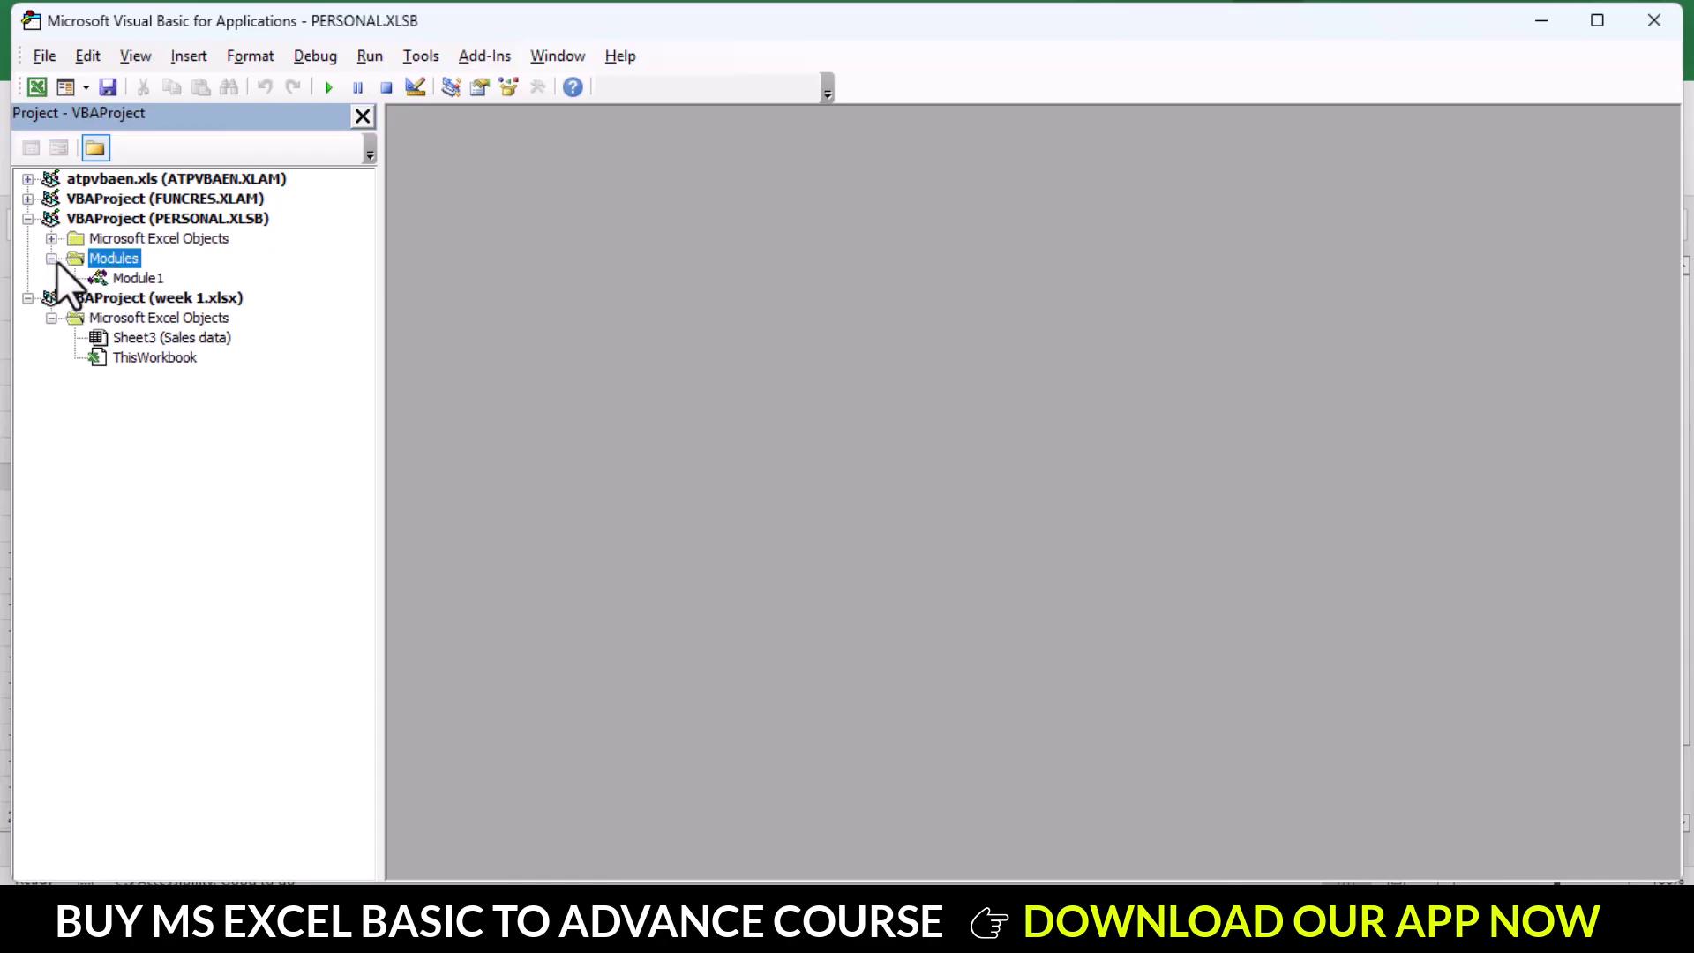
pyautogui.doubleClick(125, 281)
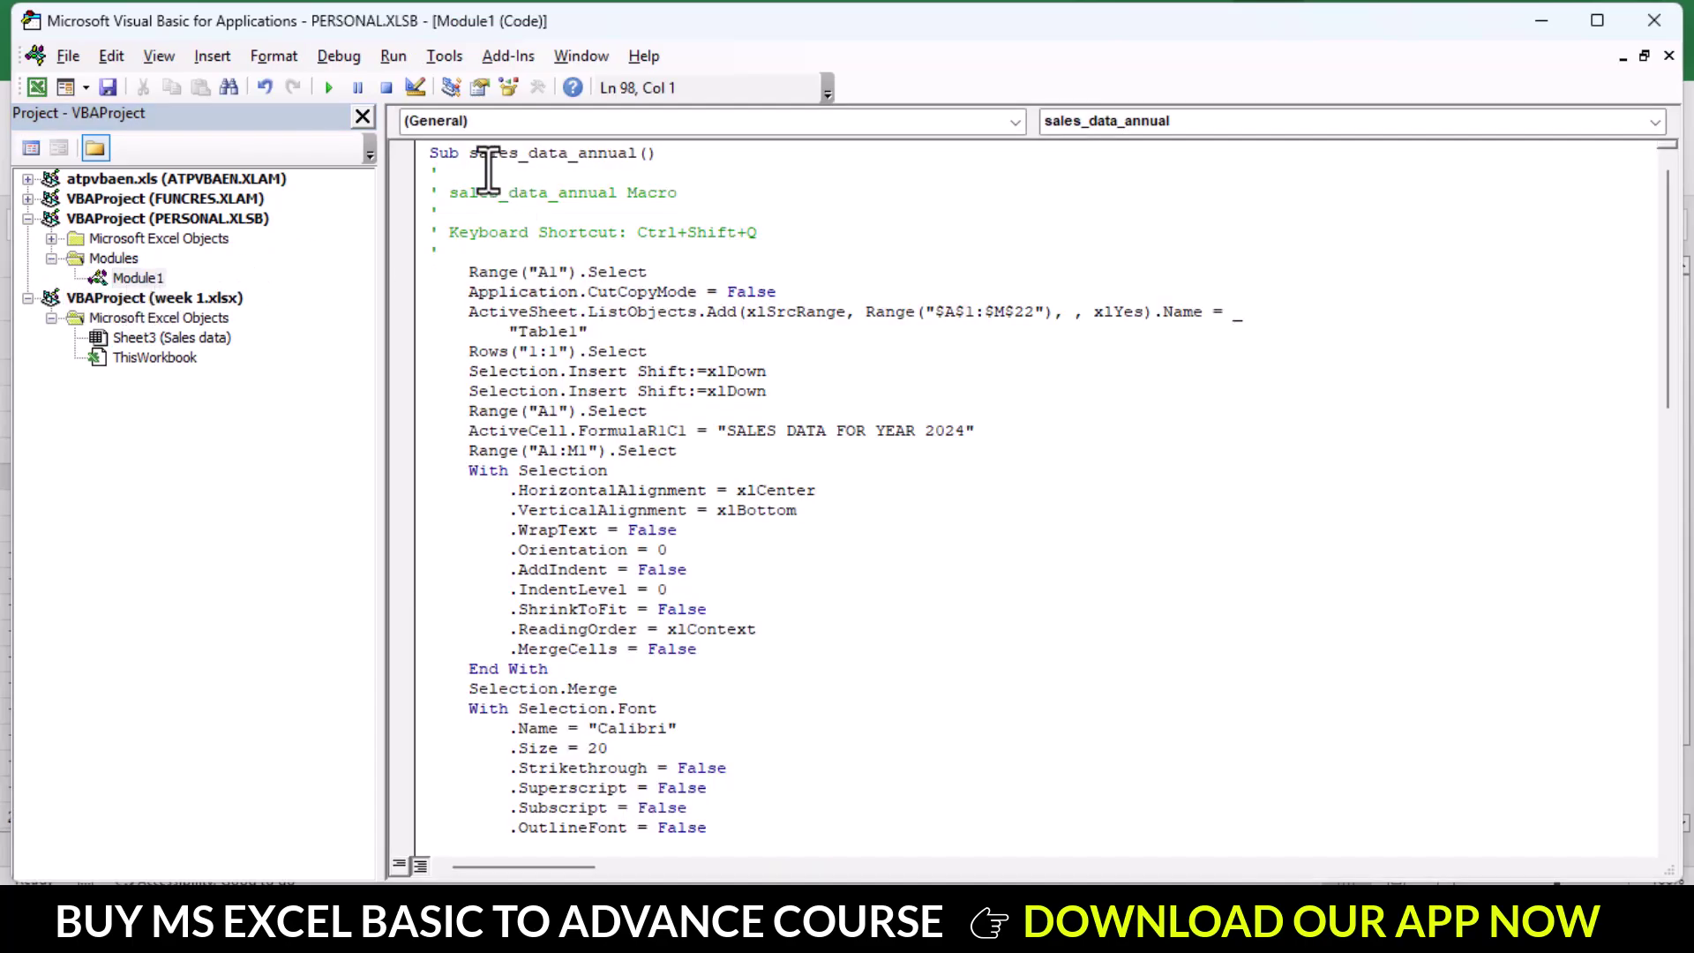
pyautogui.click(438, 158)
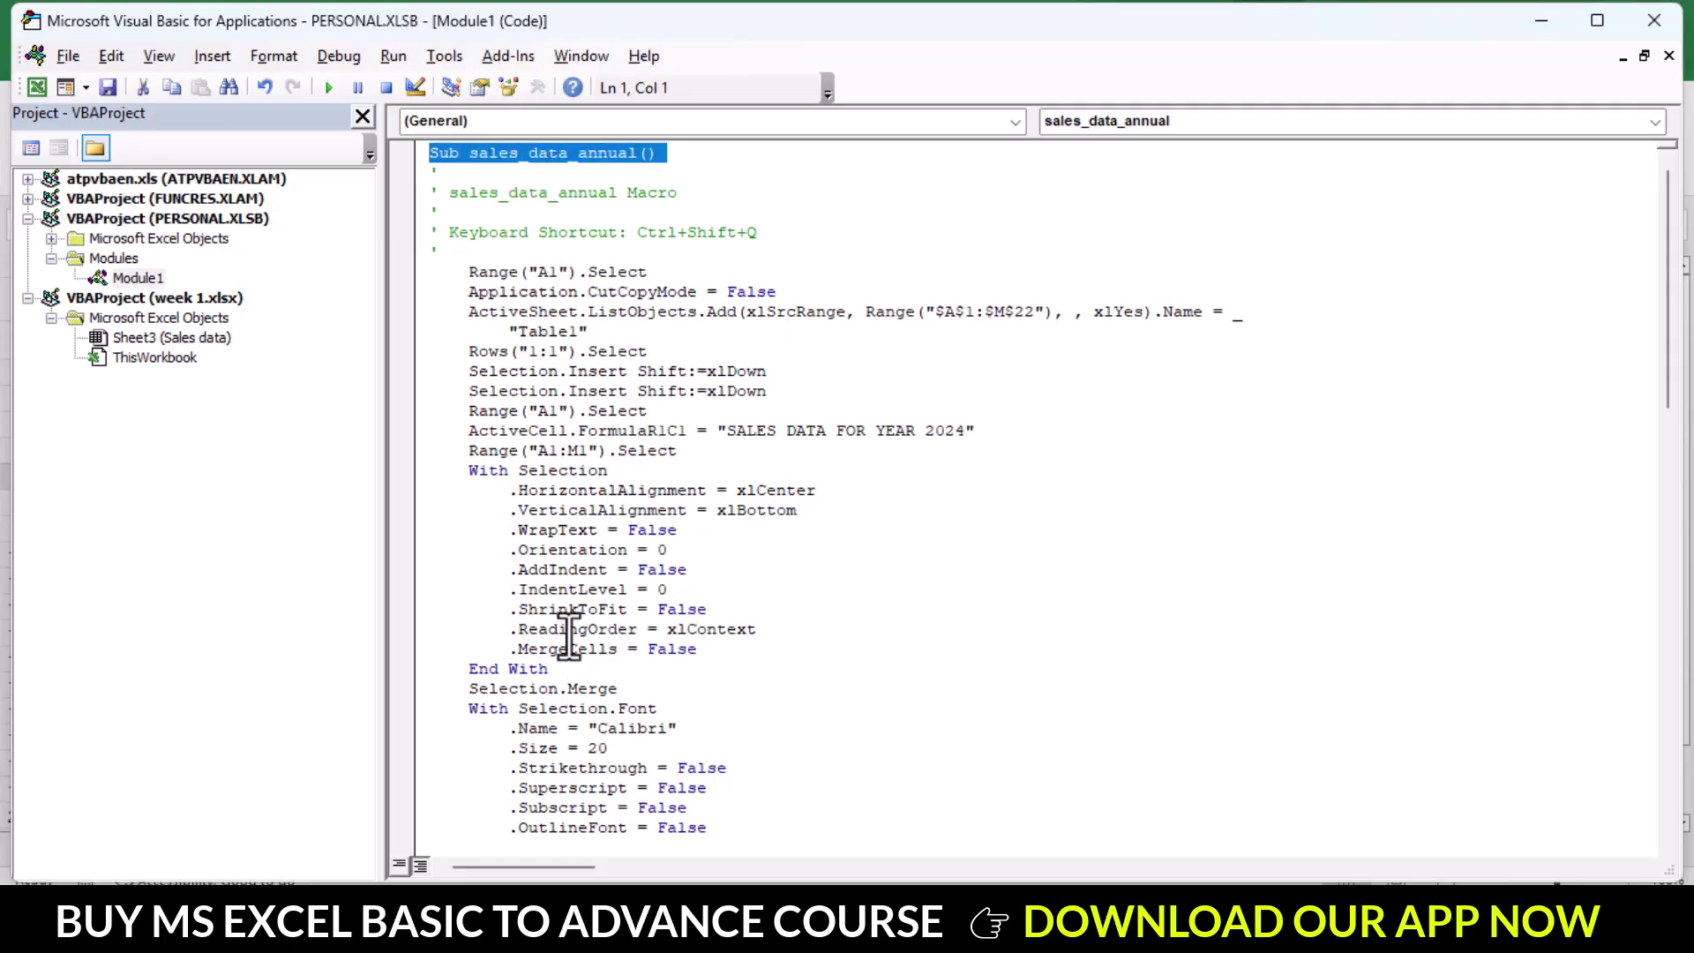
pyautogui.hotkey('ctrl', 'shift', 'End')
pyautogui.click(1655, 23)
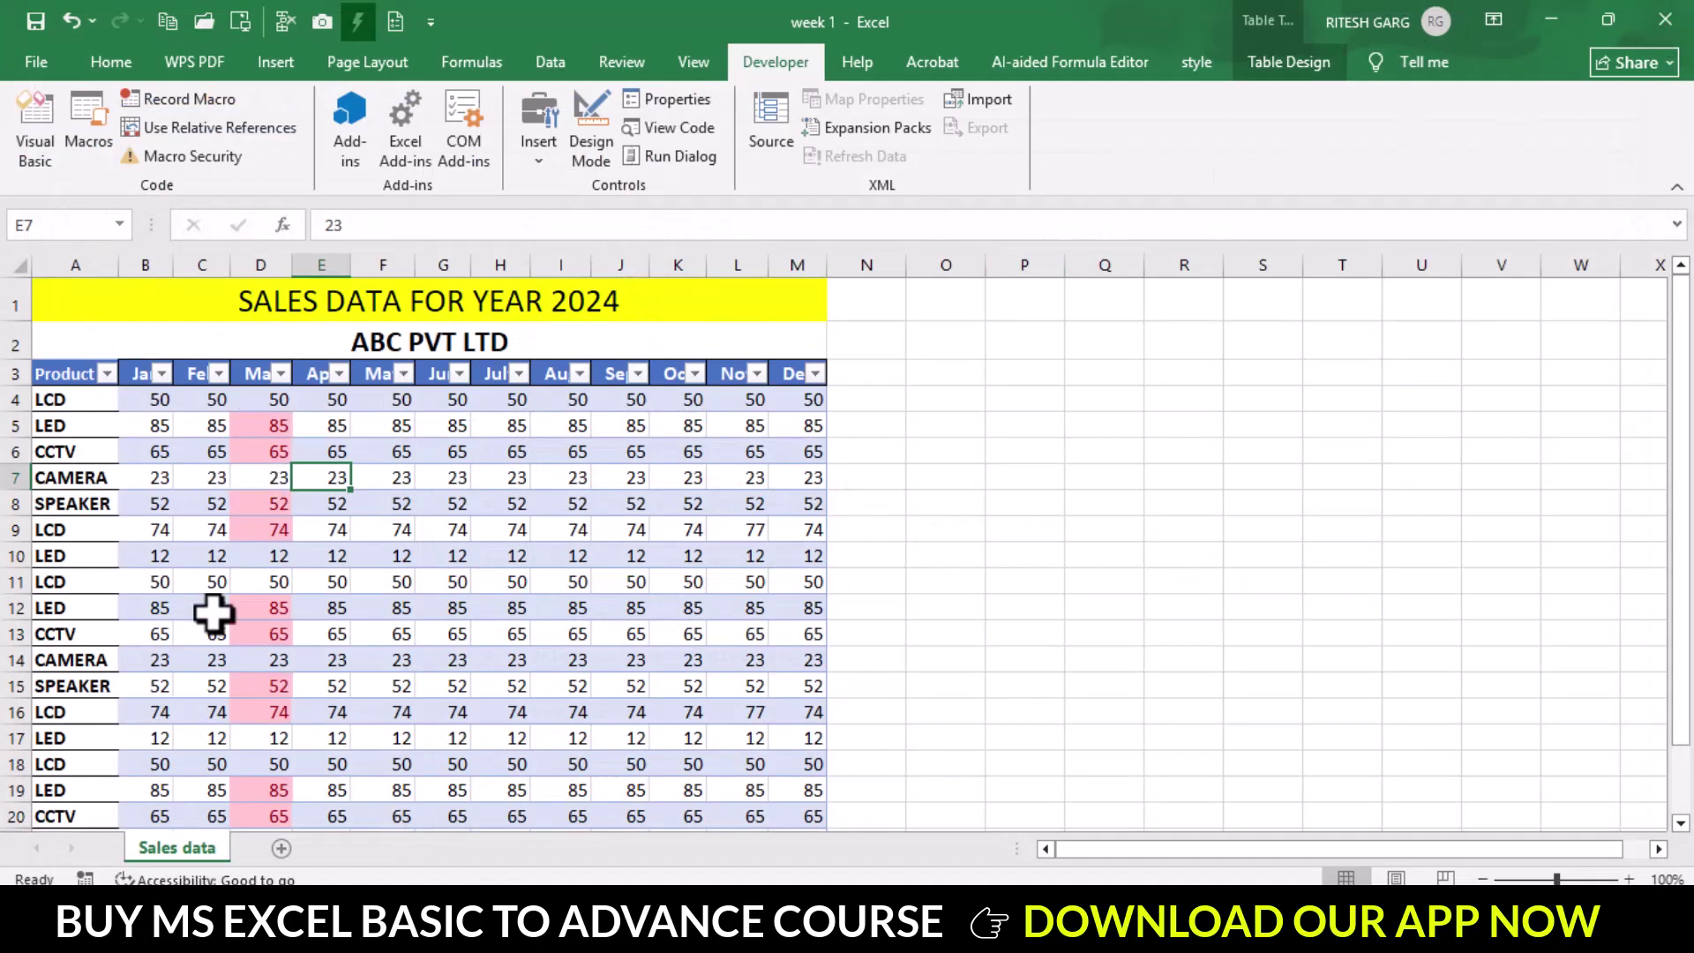
# Minimise Excel and open the WEEK 2 workbook via its right-click menu in the excel data folder
pyautogui.click(1560, 28)
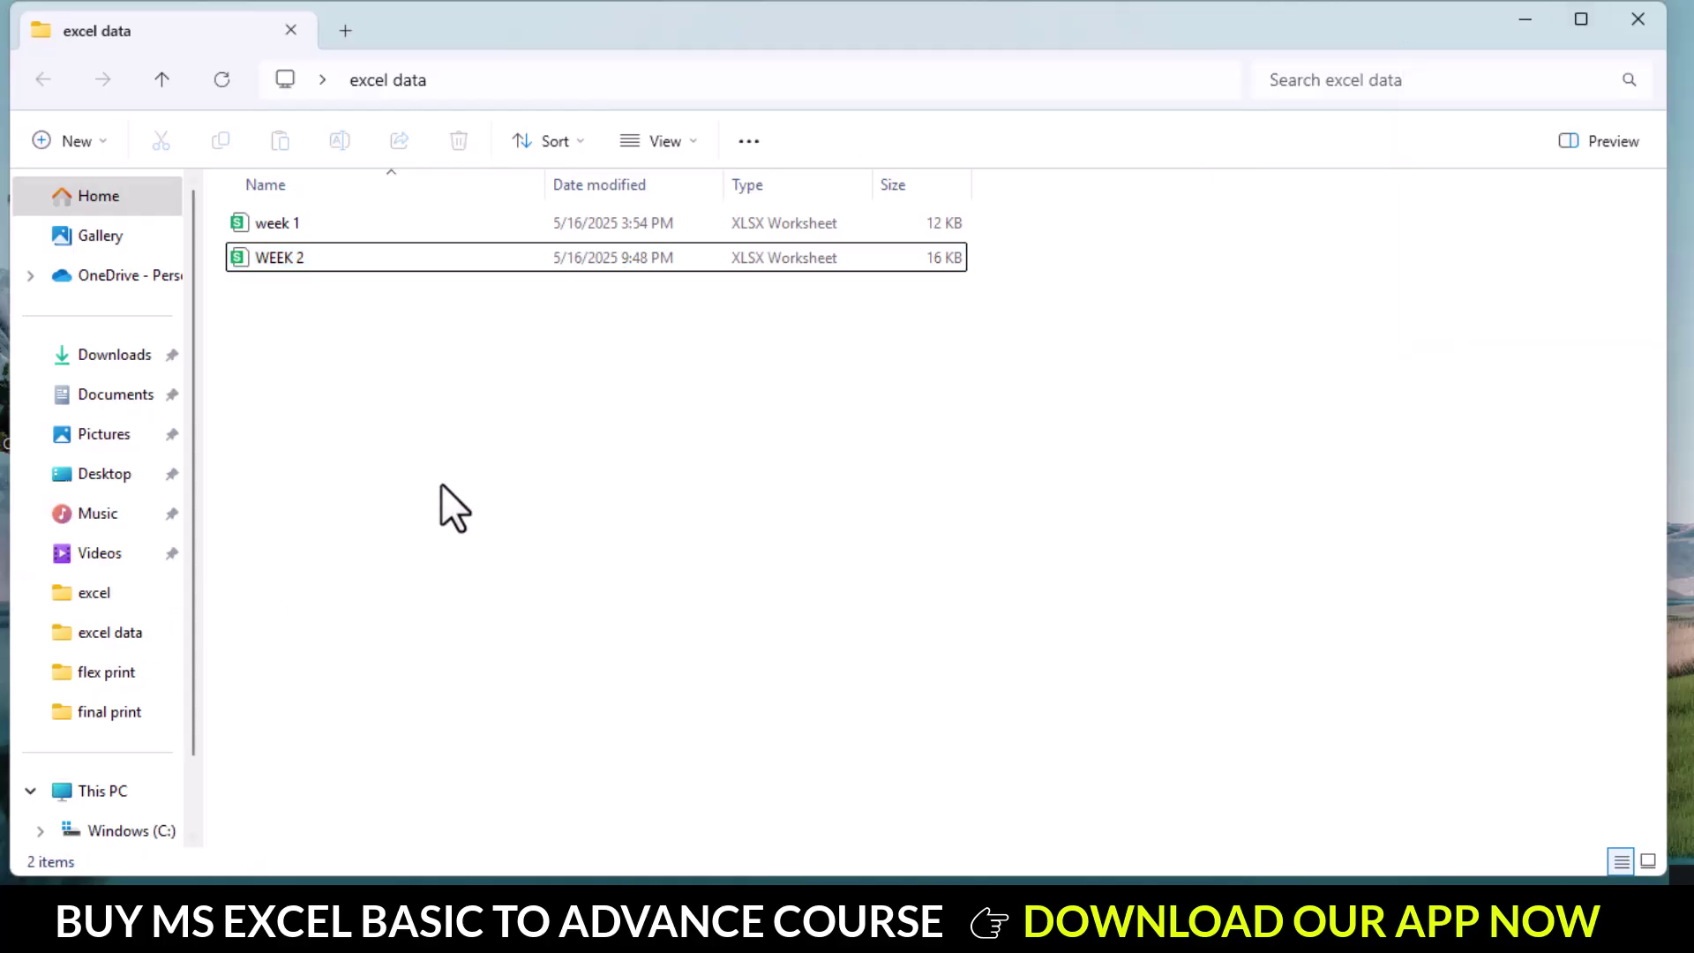
pyautogui.rightClick(272, 260)
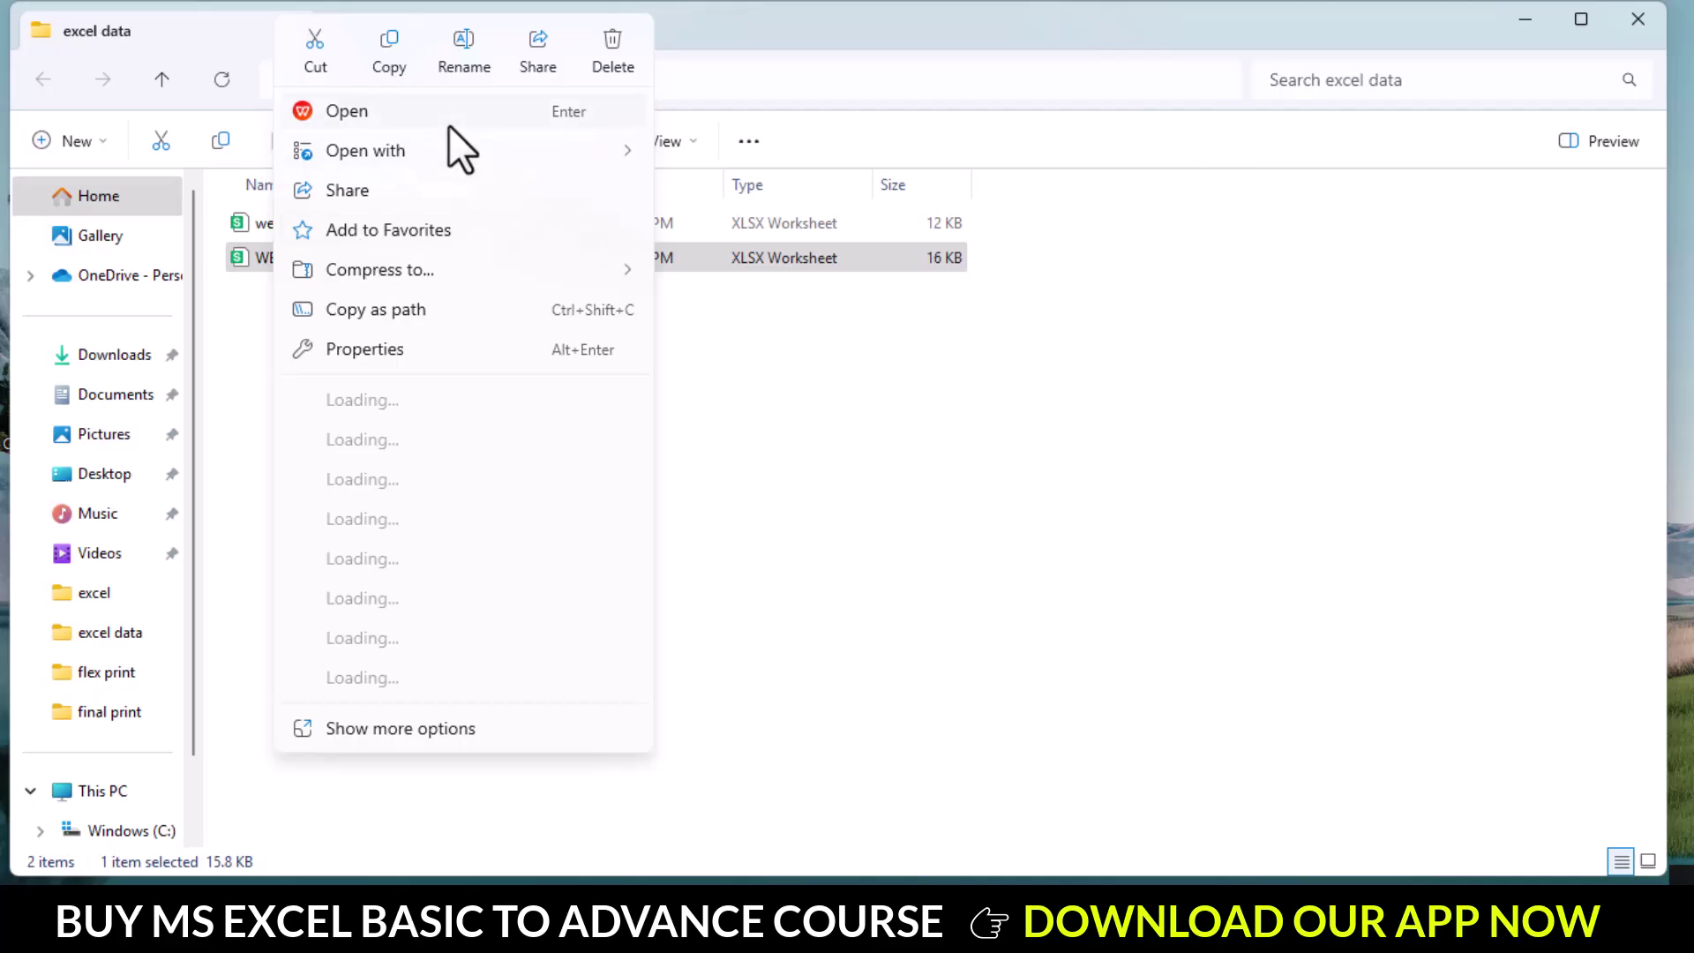
pyautogui.moveTo(365, 150)
pyautogui.click(766, 154)
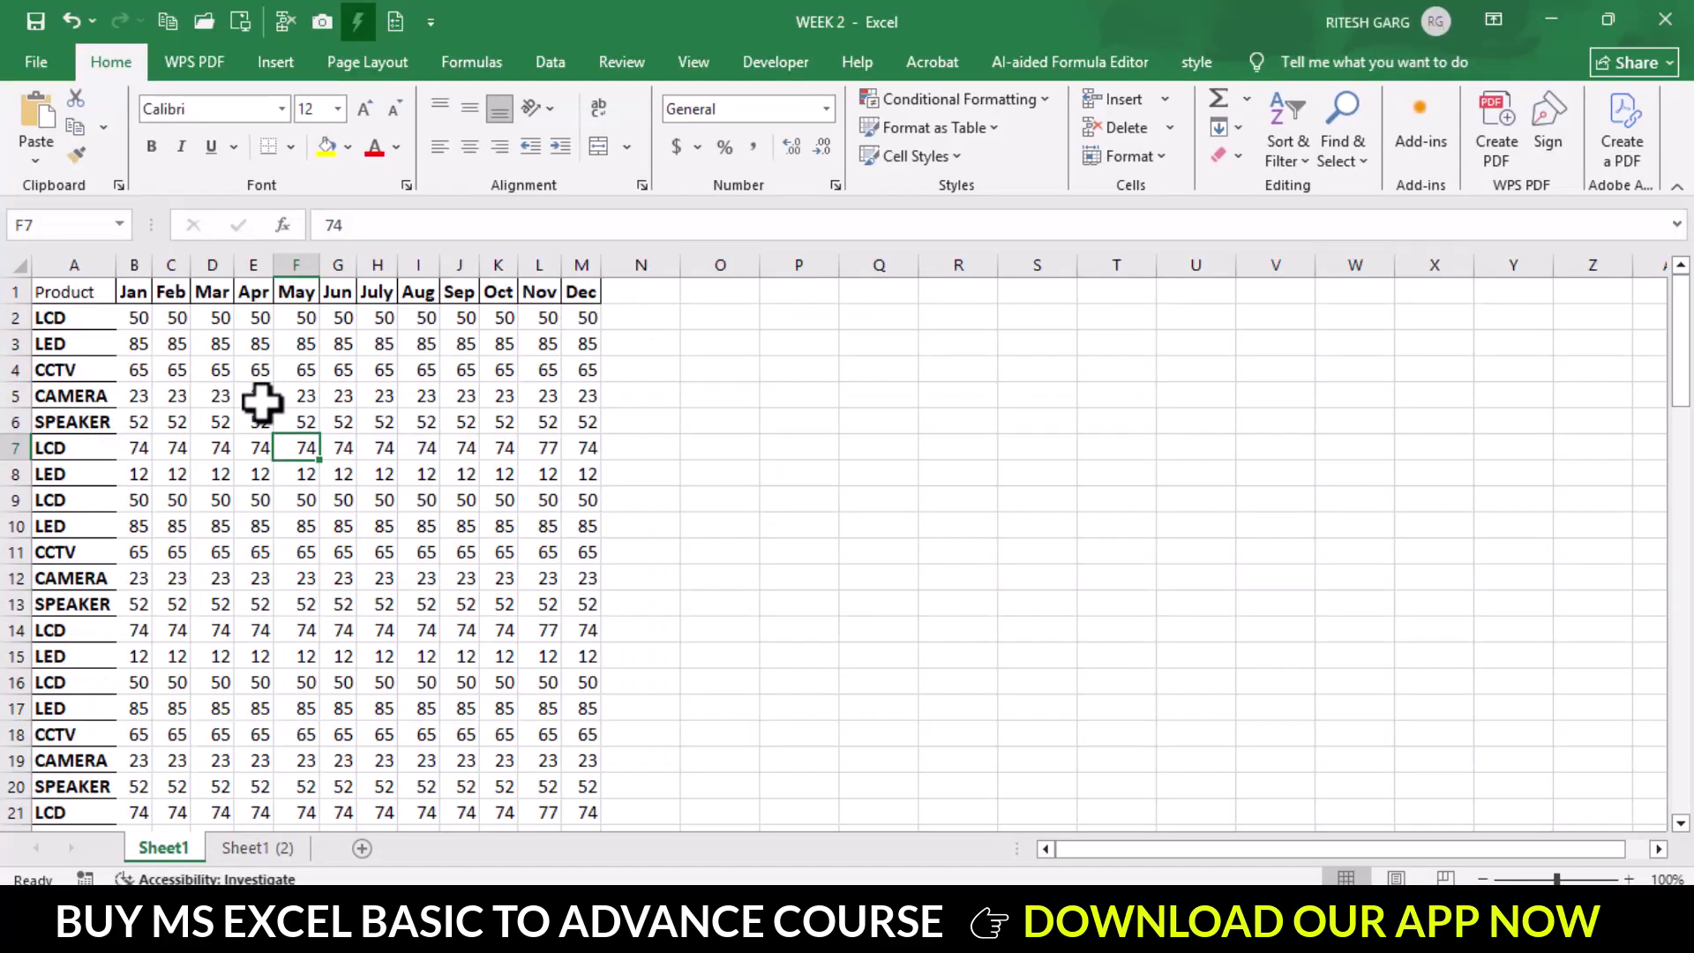
# Starting from cell A1, run PERSONAL.XLSB!sales_data_annual to format WEEK 2's sales table
pyautogui.scroll(-6, 305, 605)
pyautogui.scroll(-7, 305, 605)
pyautogui.scroll(-11, 314, 624)
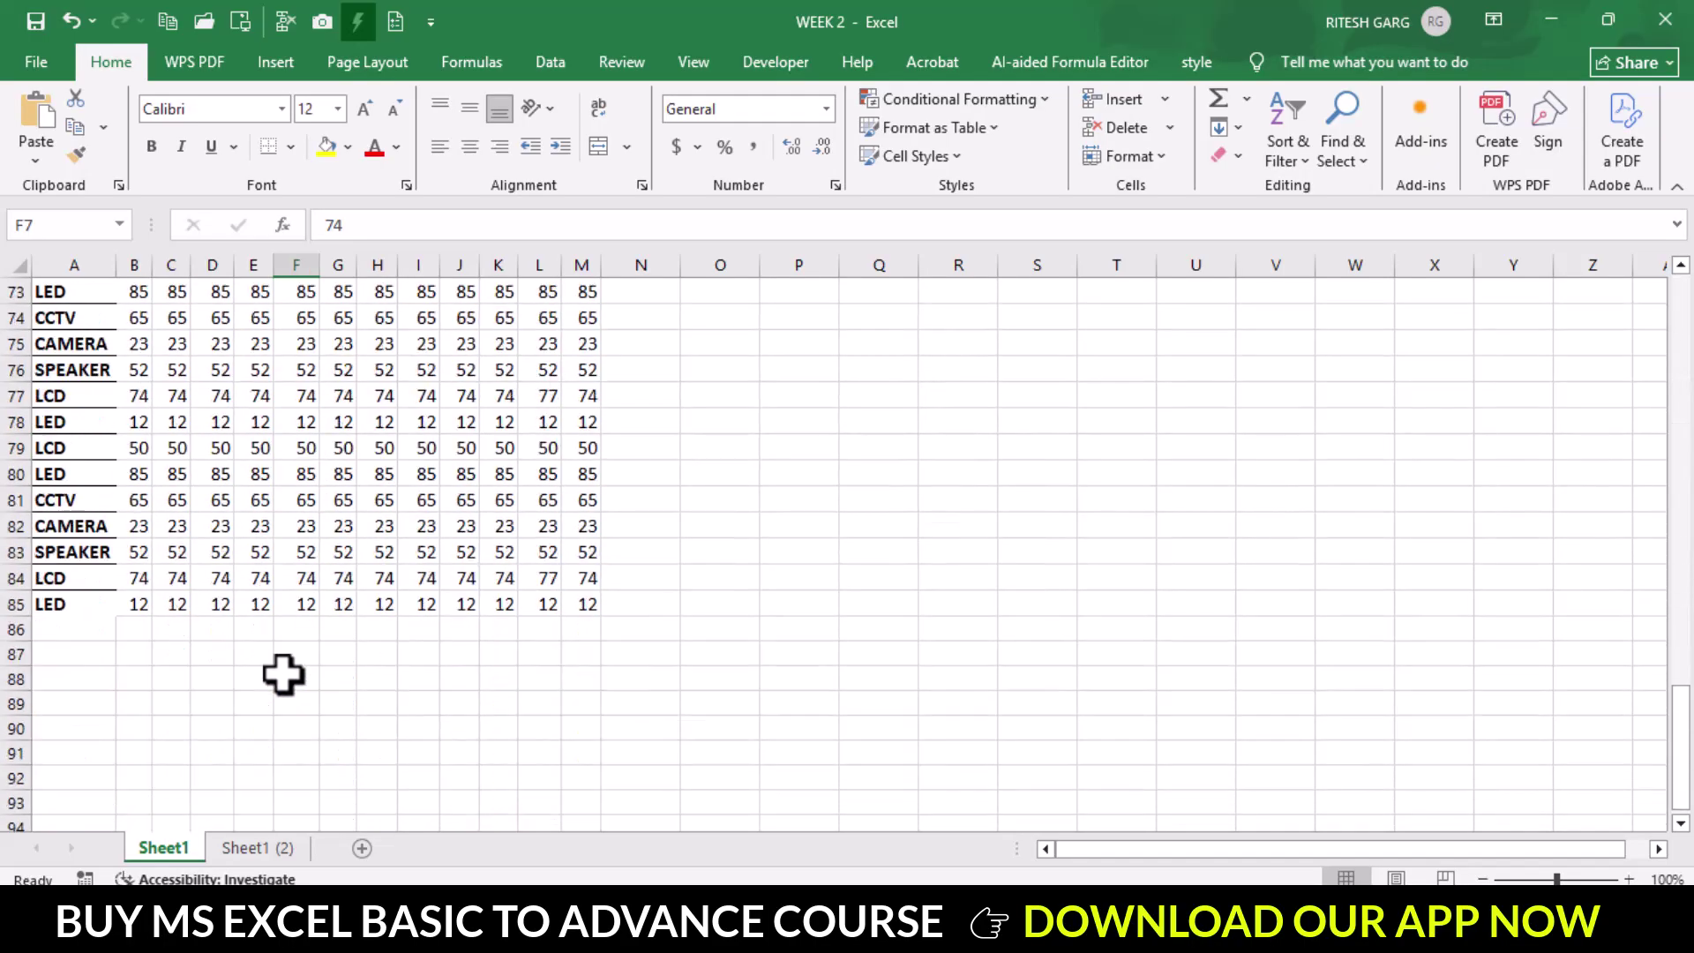
pyautogui.scroll(-4, 284, 673)
pyautogui.scroll(3, 208, 662)
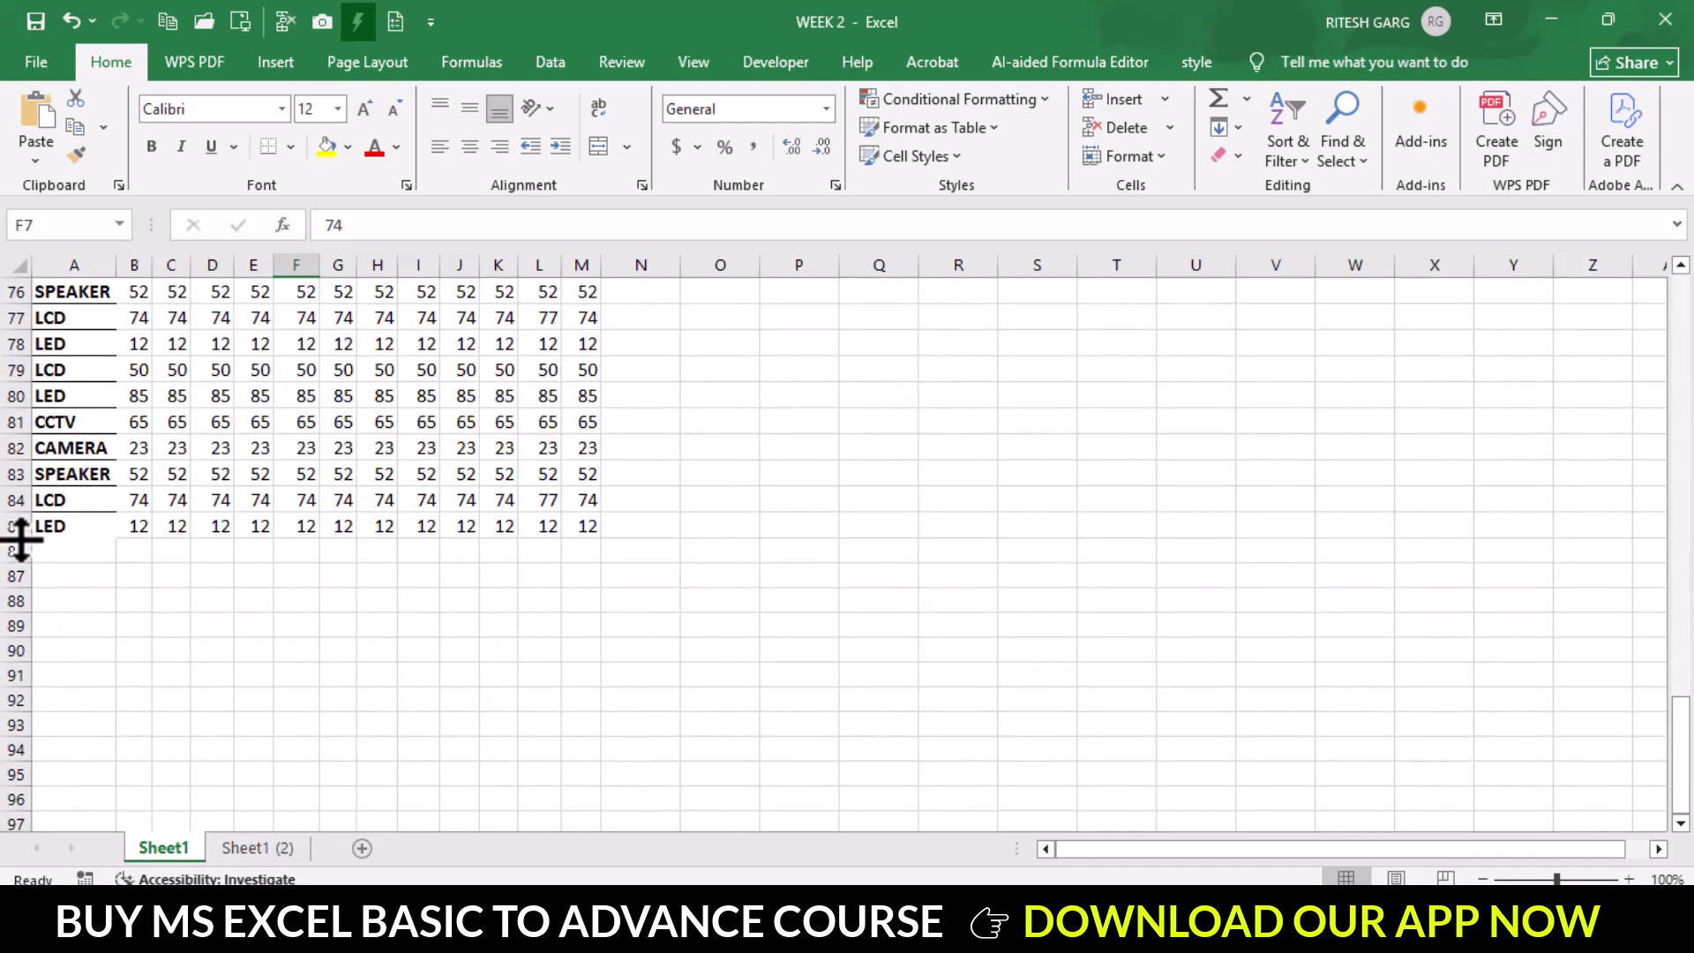
pyautogui.scroll(6, 88, 552)
pyautogui.scroll(8, 188, 558)
pyautogui.scroll(10, 186, 560)
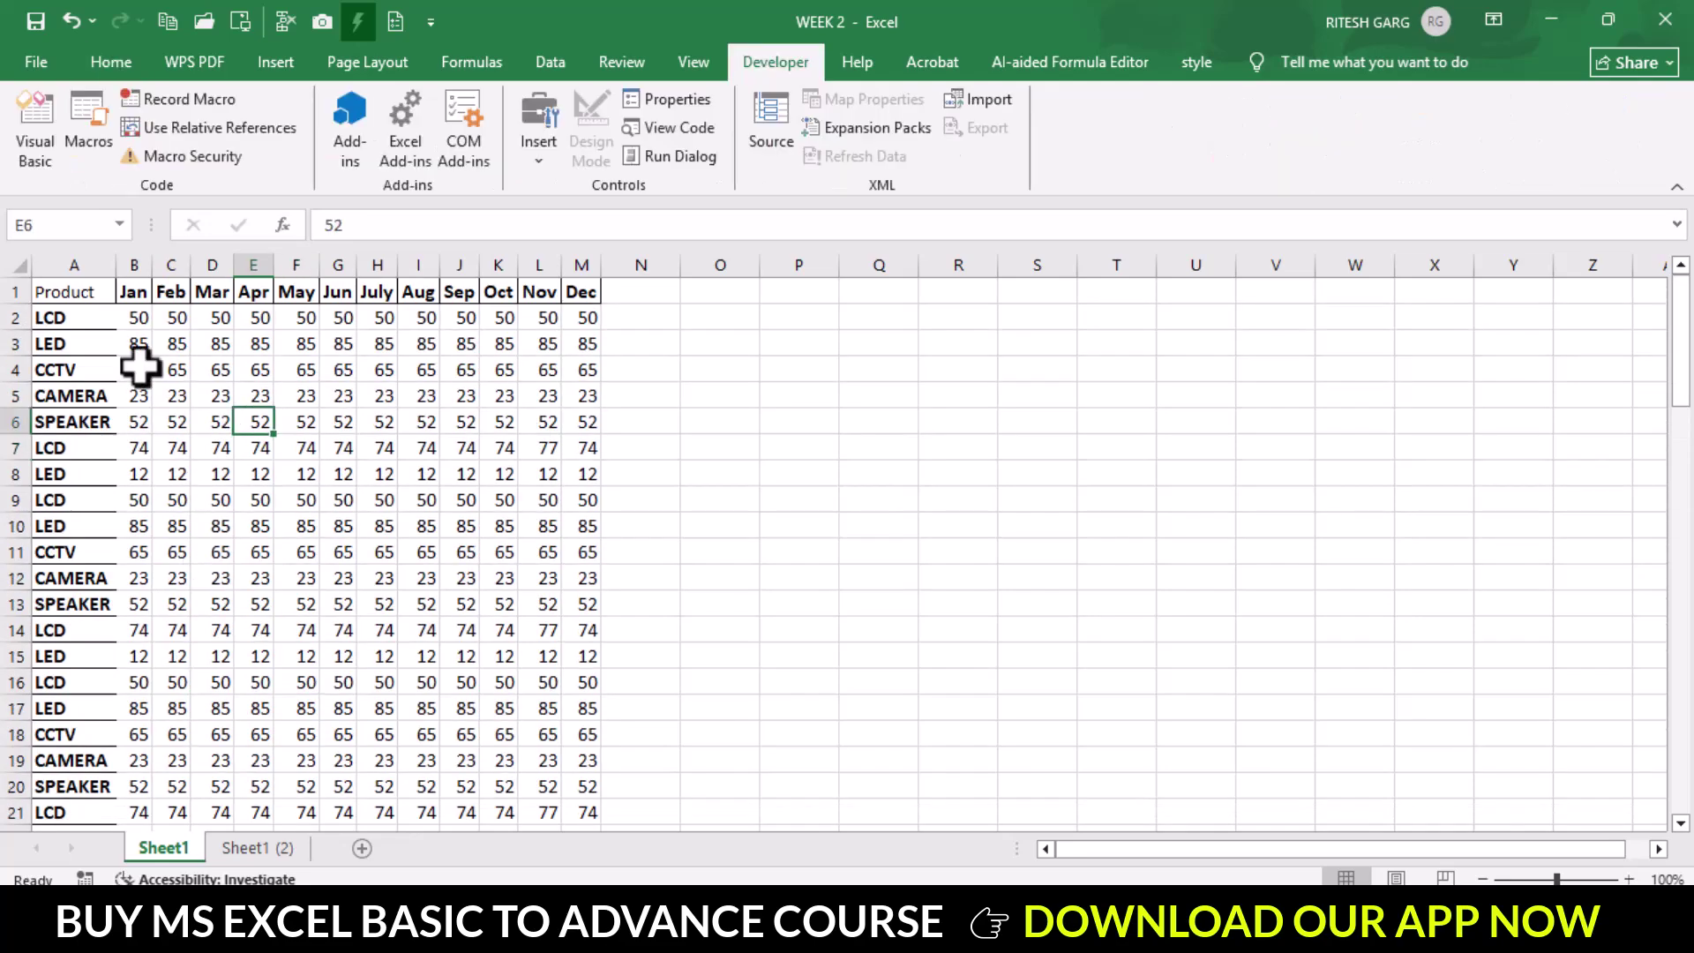
pyautogui.click(55, 294)
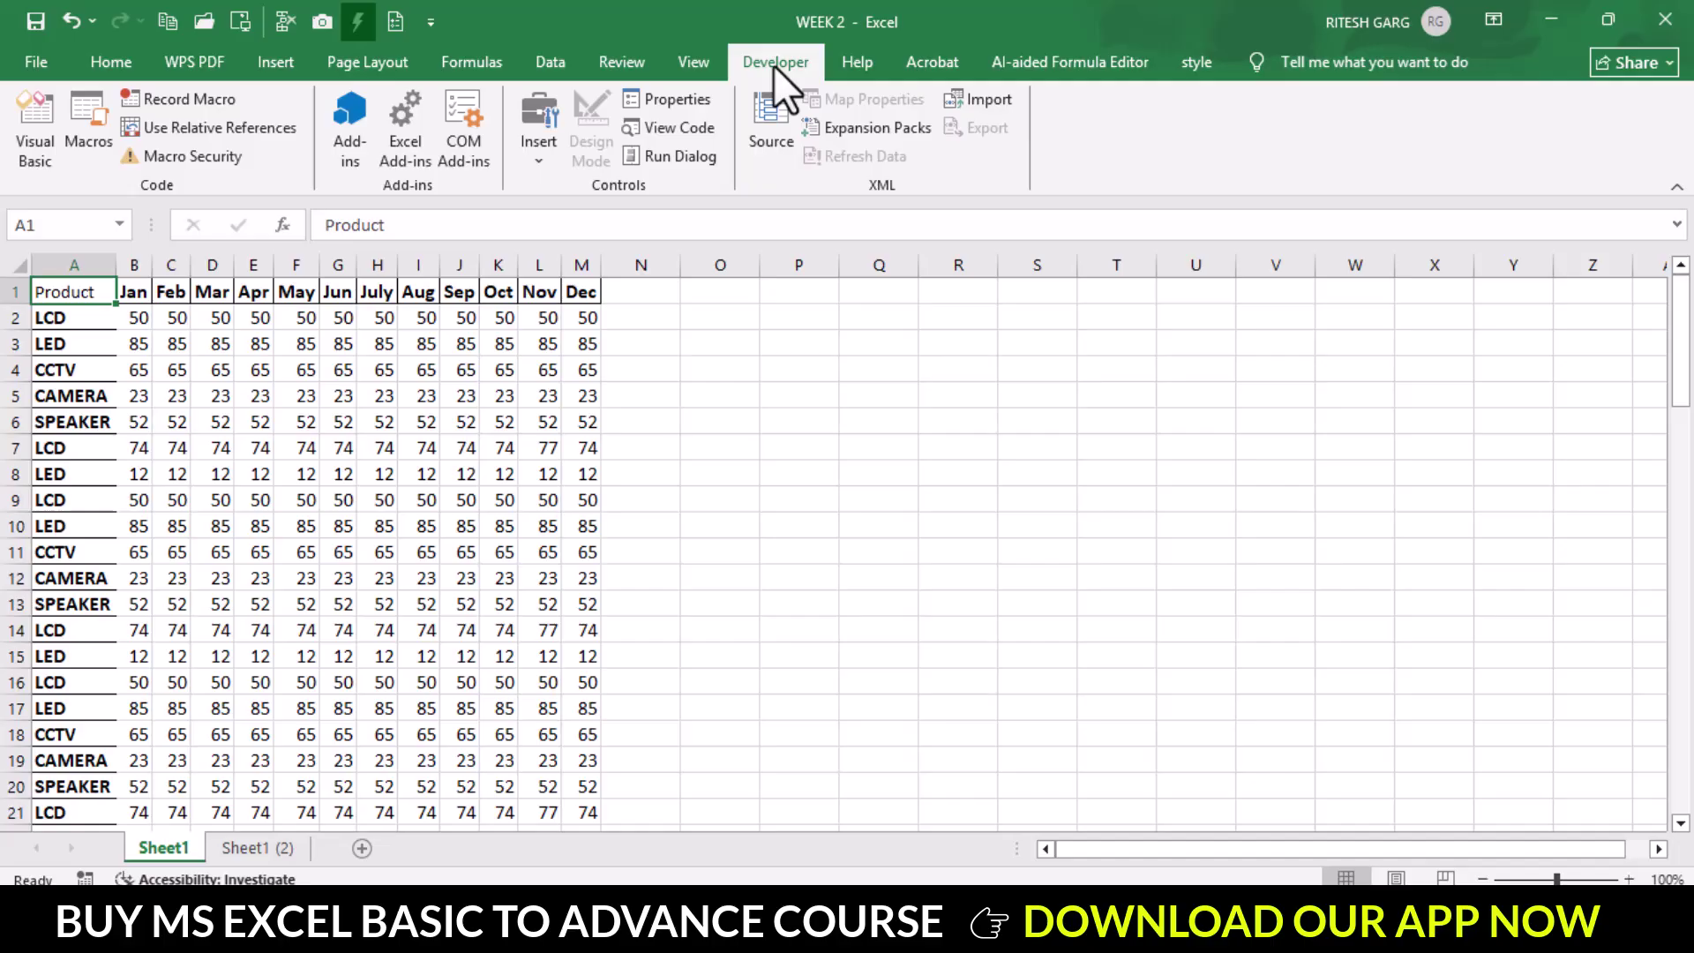
pyautogui.click(82, 150)
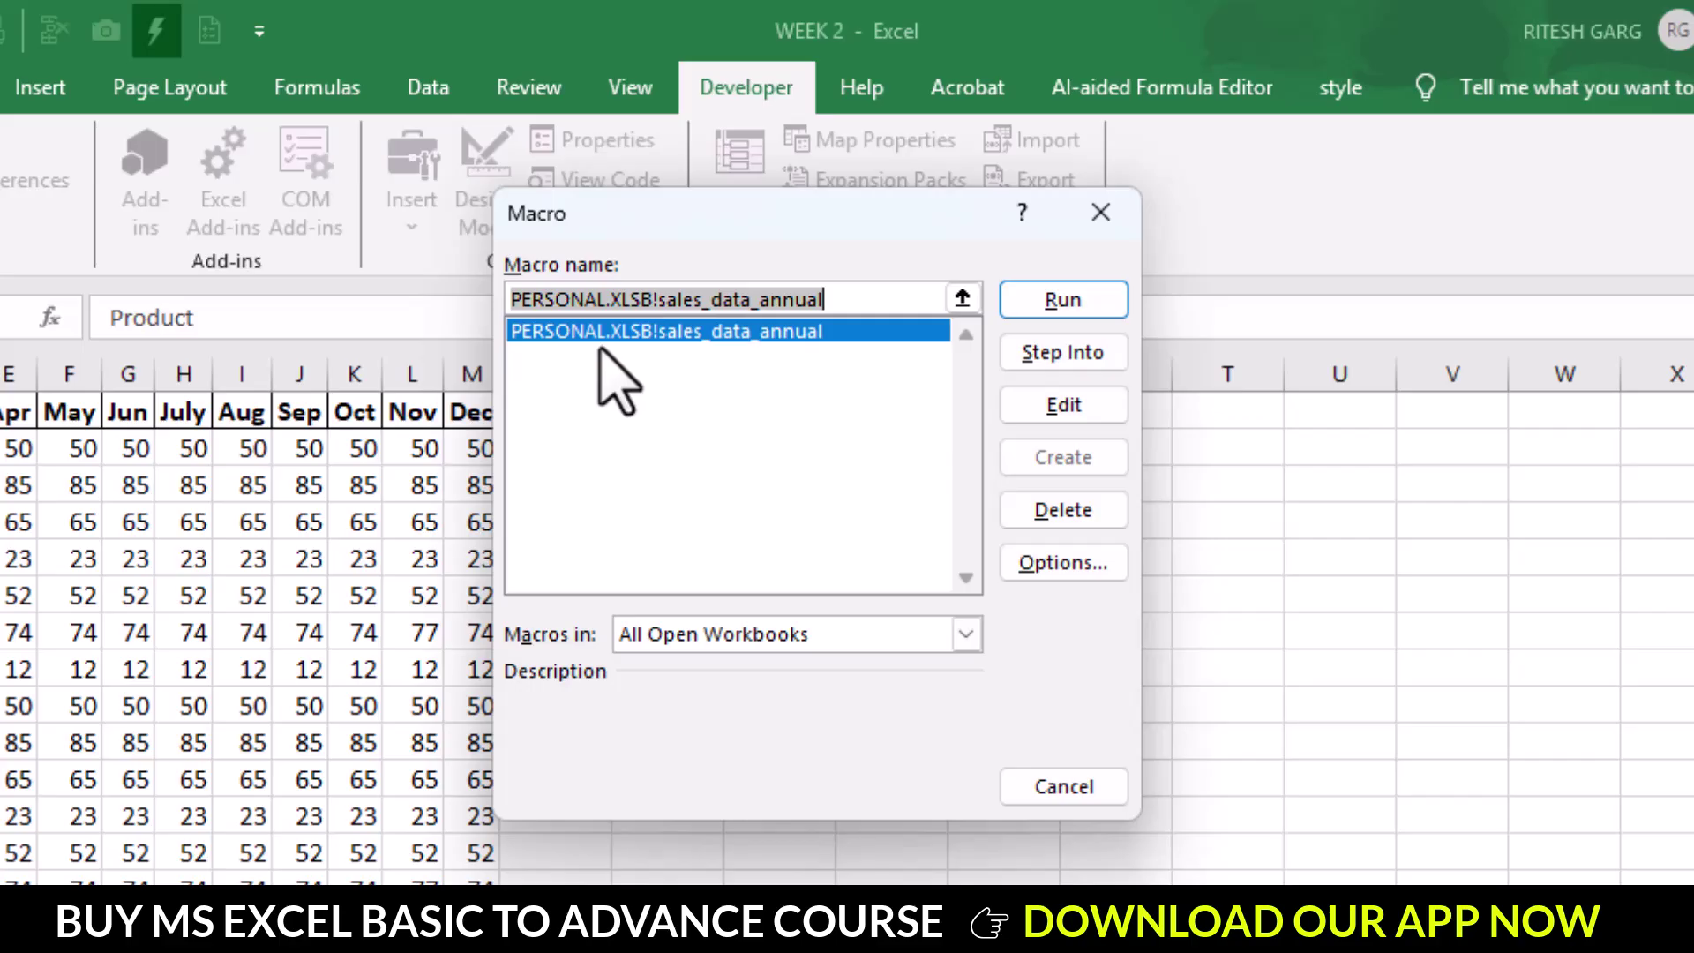
pyautogui.click(1037, 303)
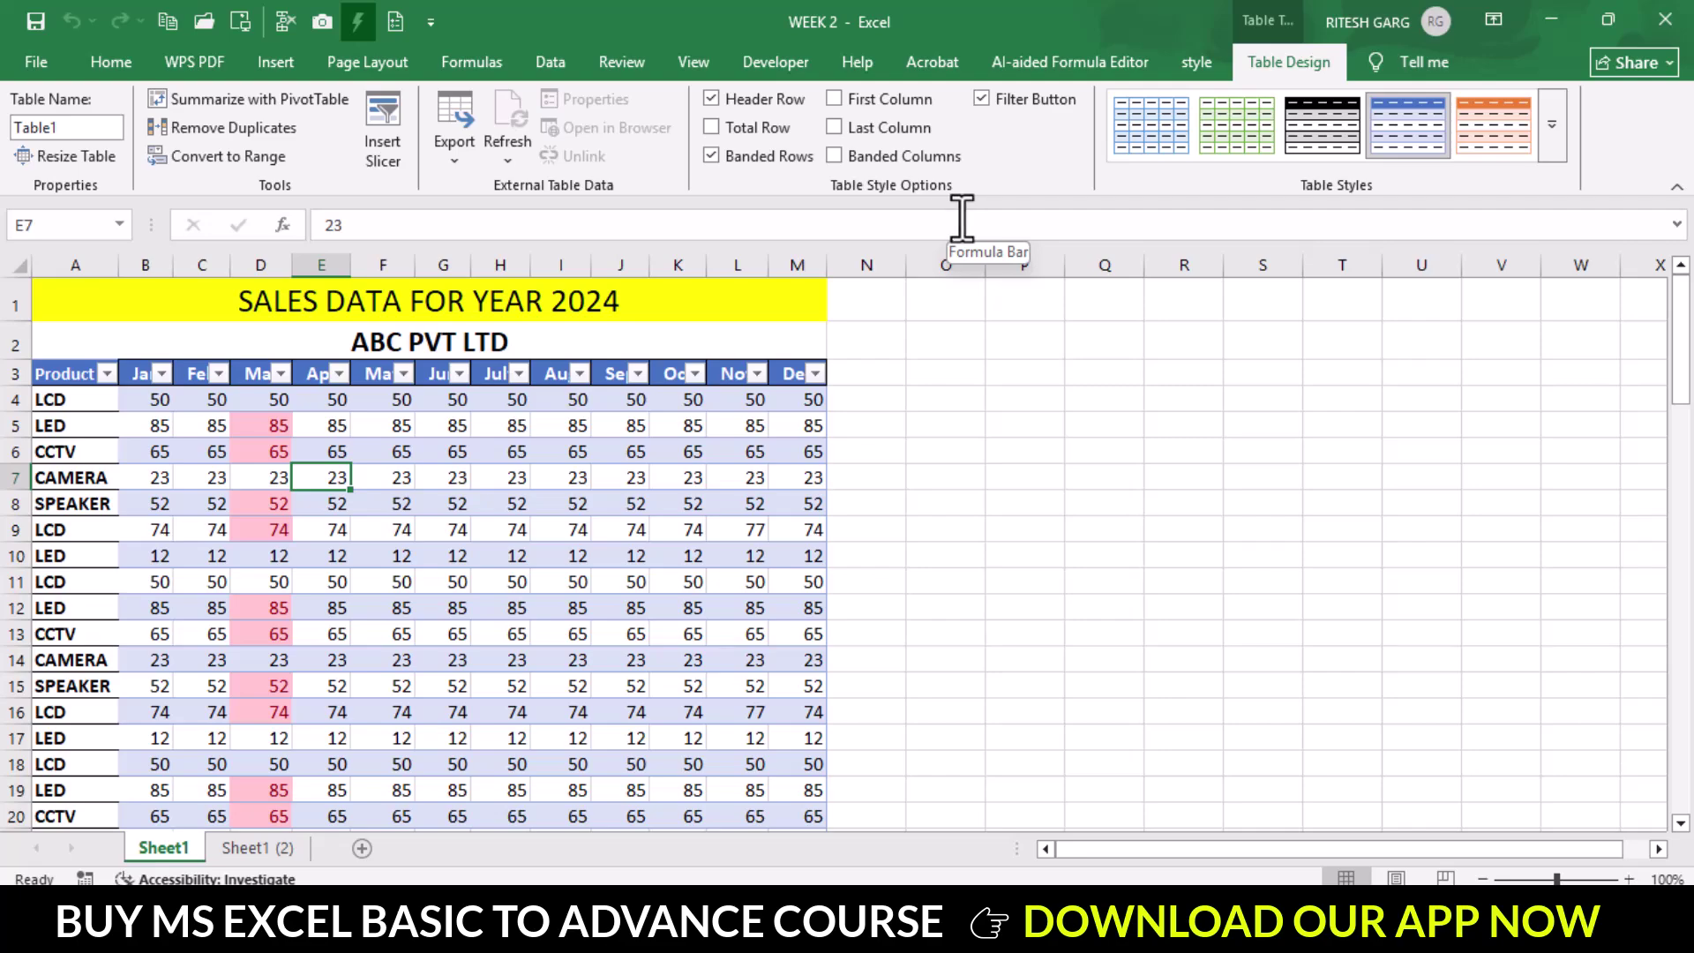
# Scroll WEEK 2 to confirm the macro's table formatting stops at row 24
pyautogui.scroll(-1, 543, 490)
pyautogui.scroll(-3, 540, 491)
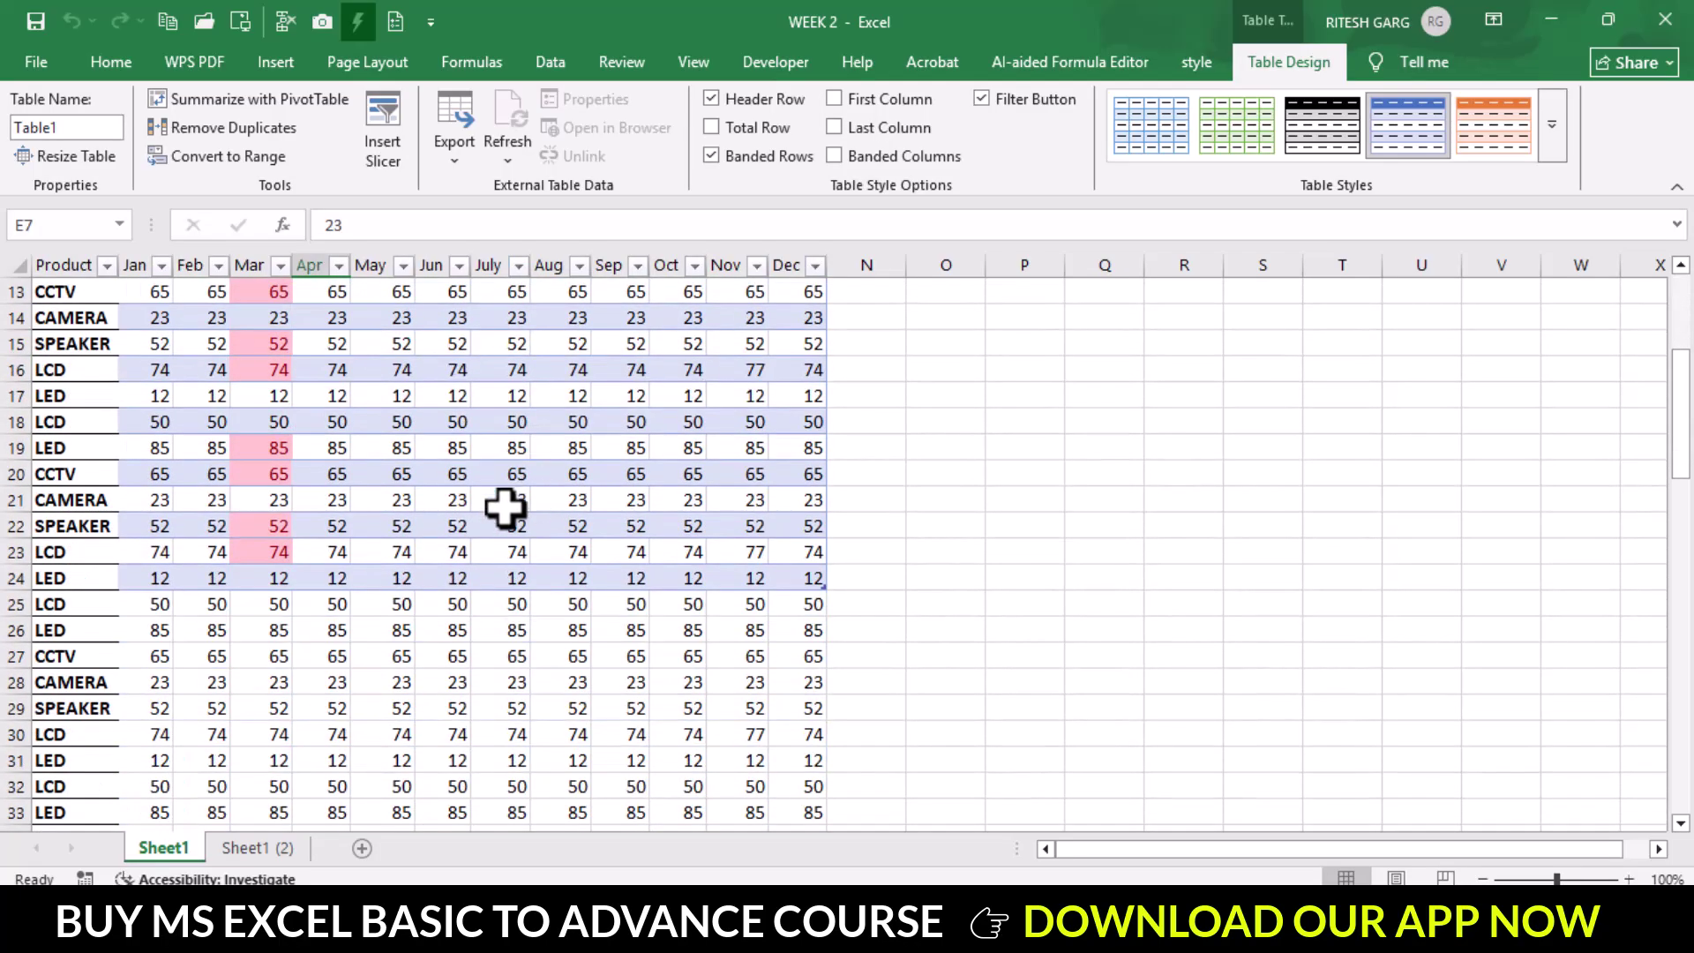
pyautogui.scroll(-1, 505, 506)
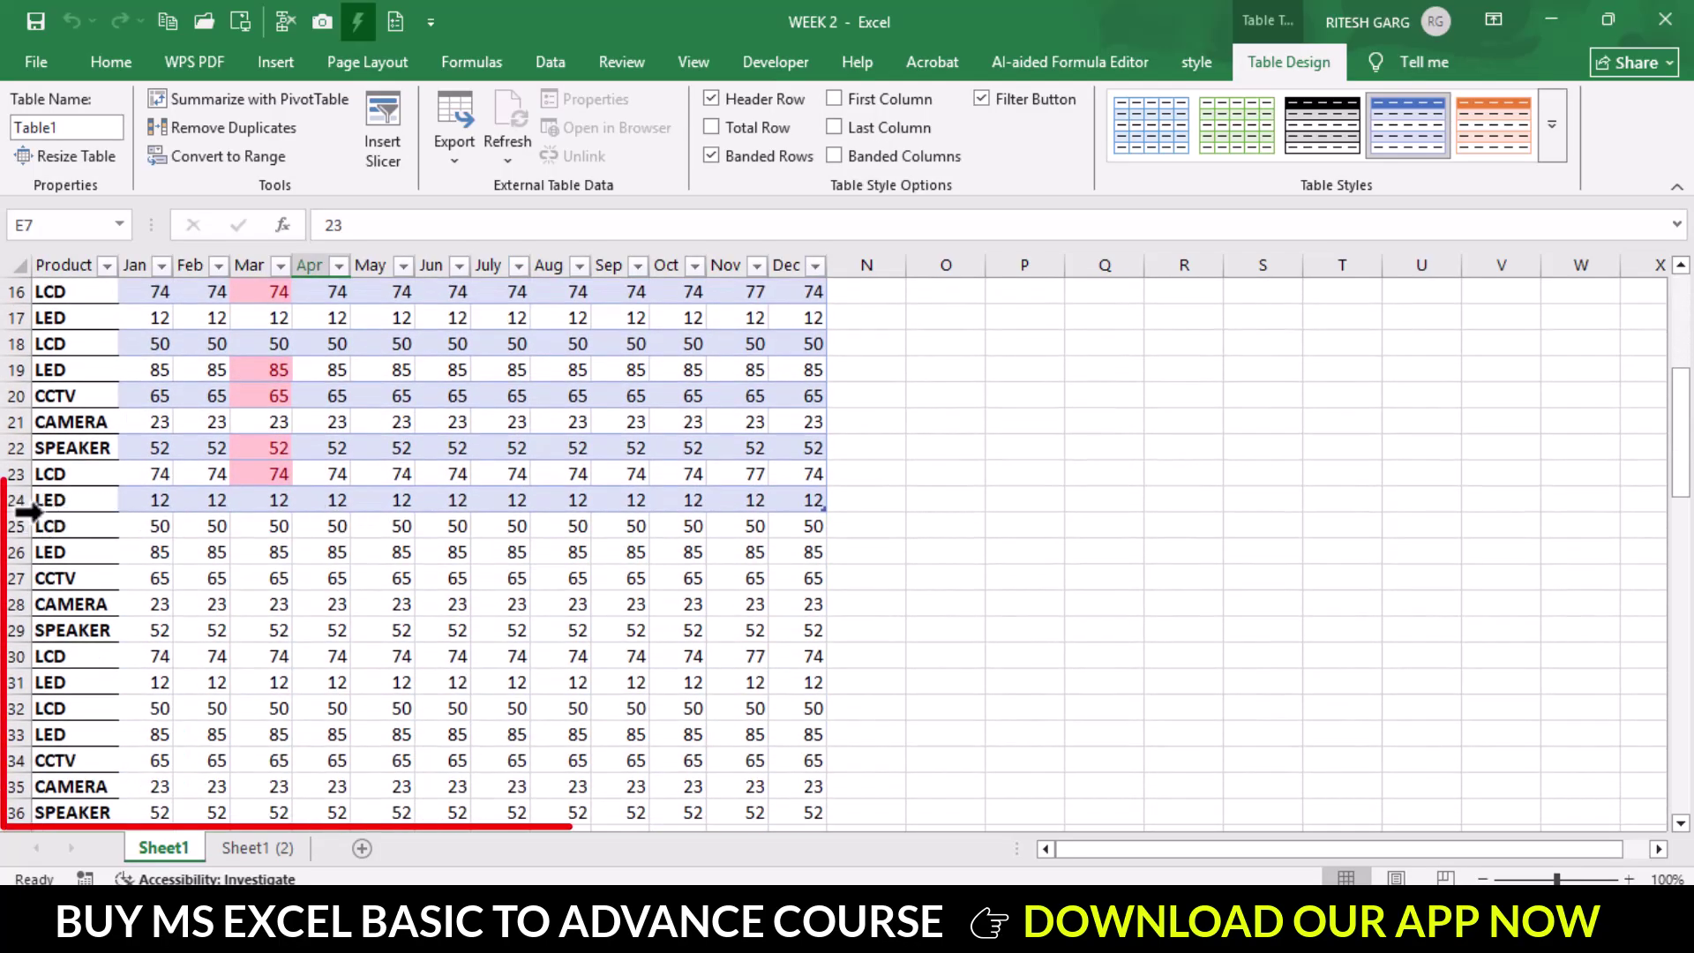
pyautogui.scroll(-2, 151, 512)
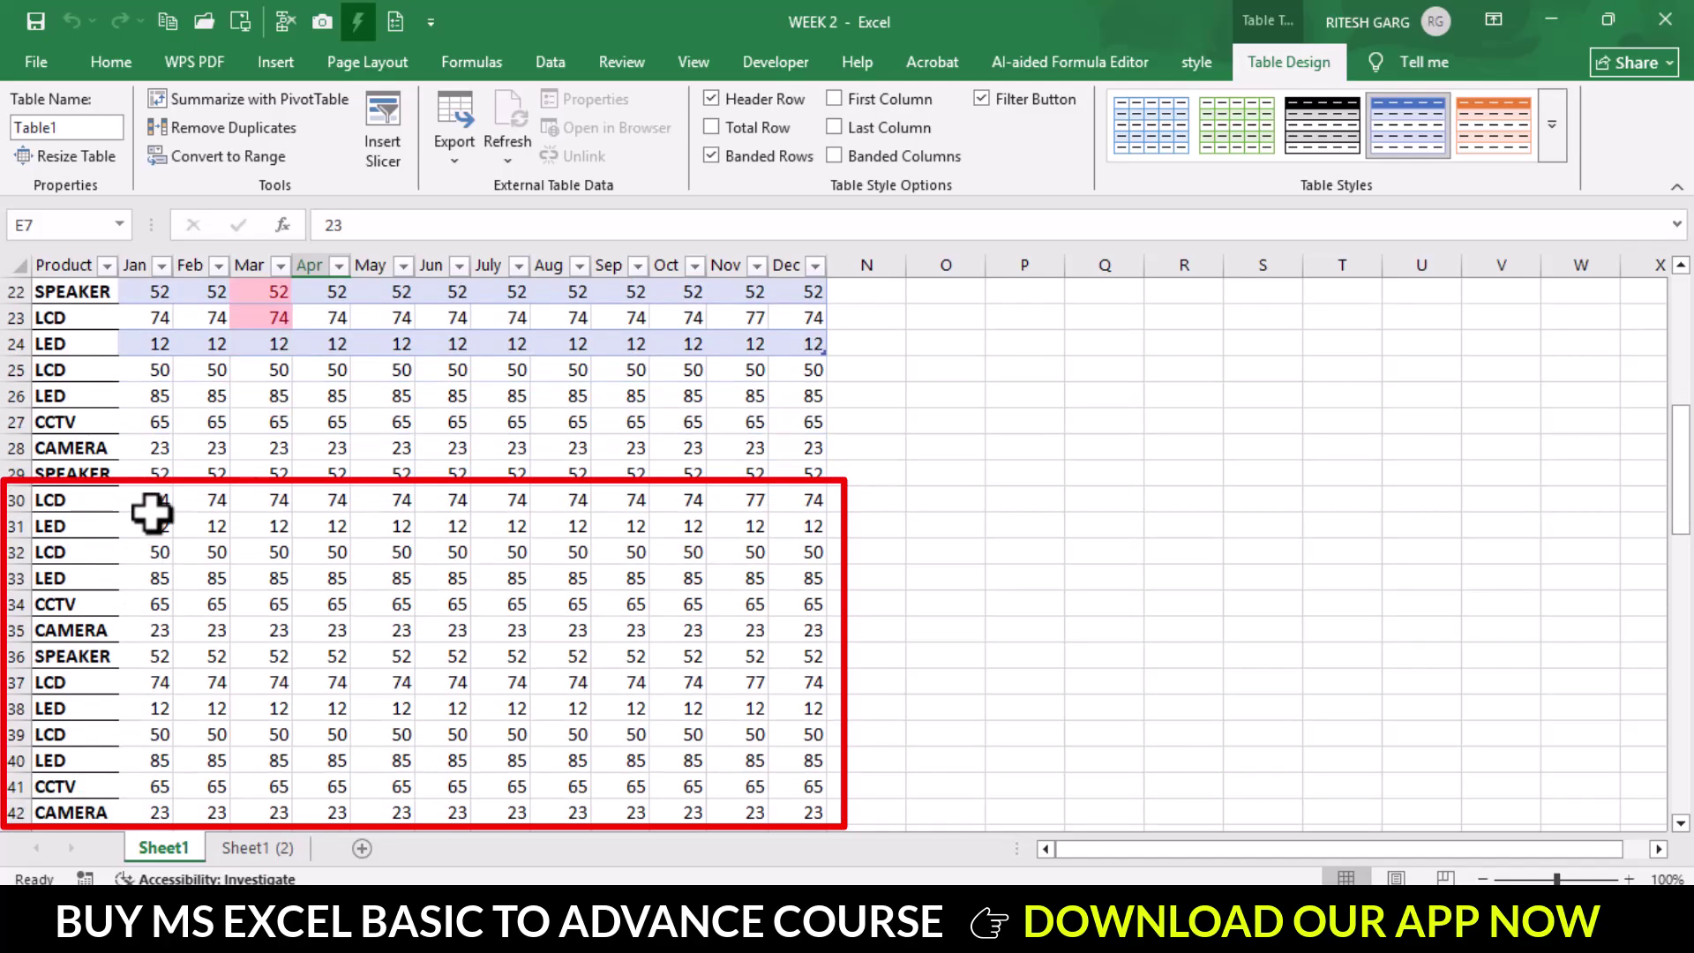
pyautogui.scroll(-3, 215, 389)
pyautogui.scroll(-1, 280, 526)
pyautogui.scroll(4, 294, 567)
pyautogui.scroll(5, 307, 584)
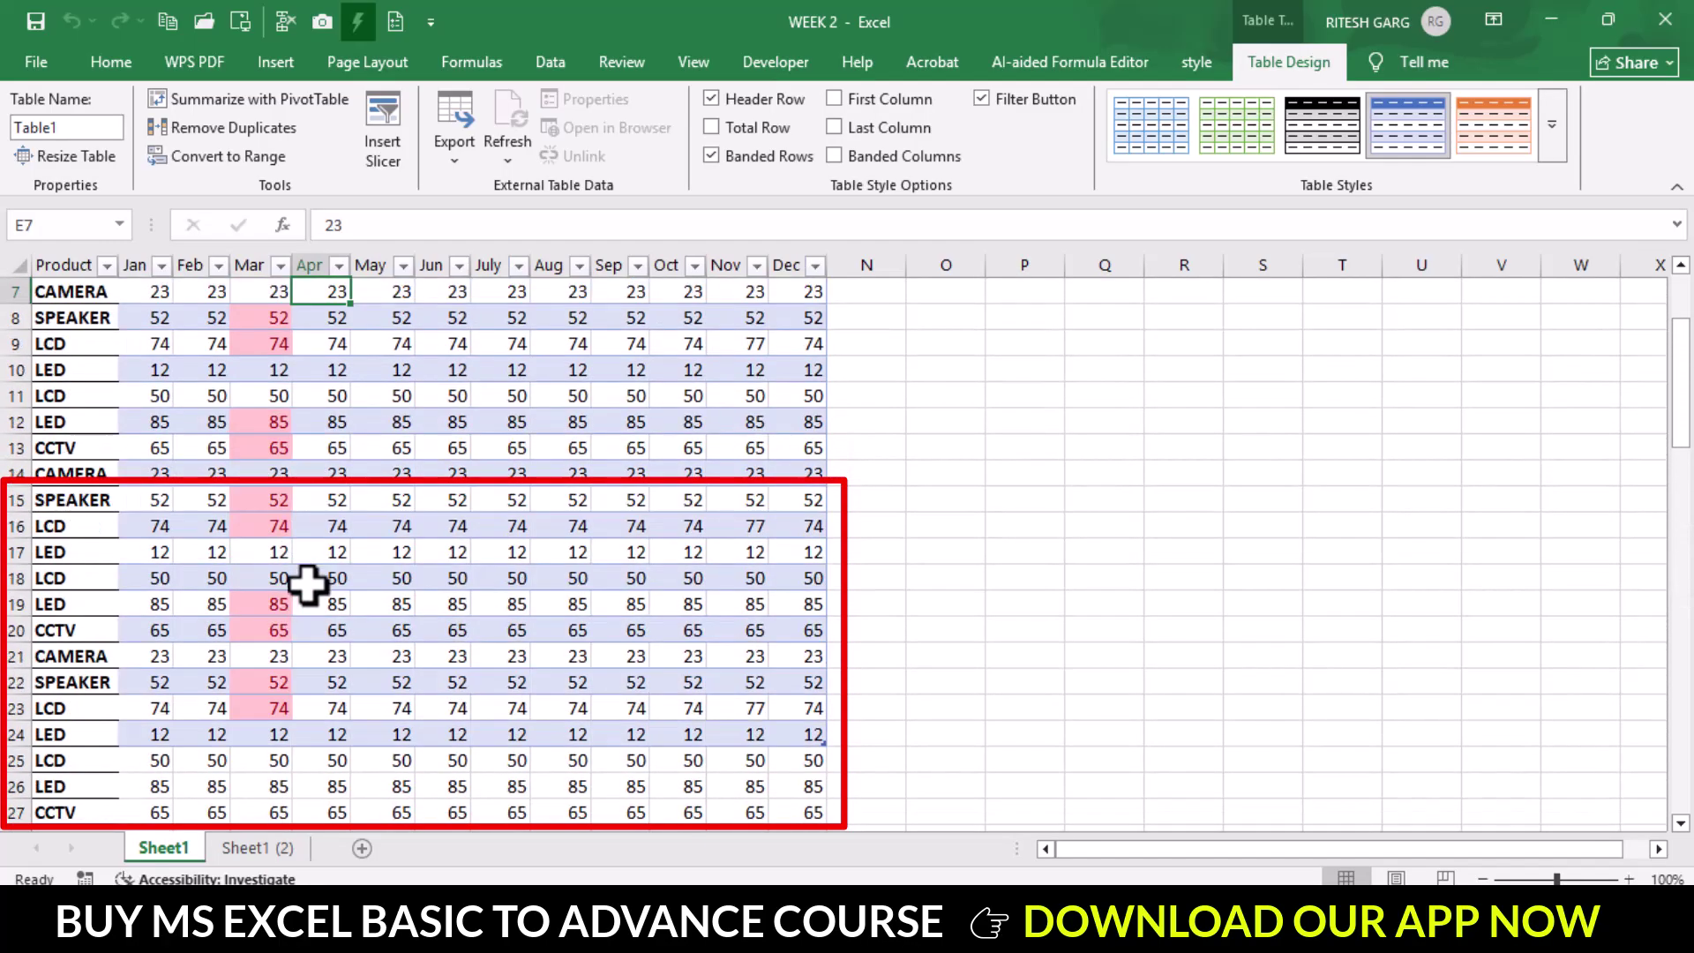
pyautogui.scroll(2, 307, 584)
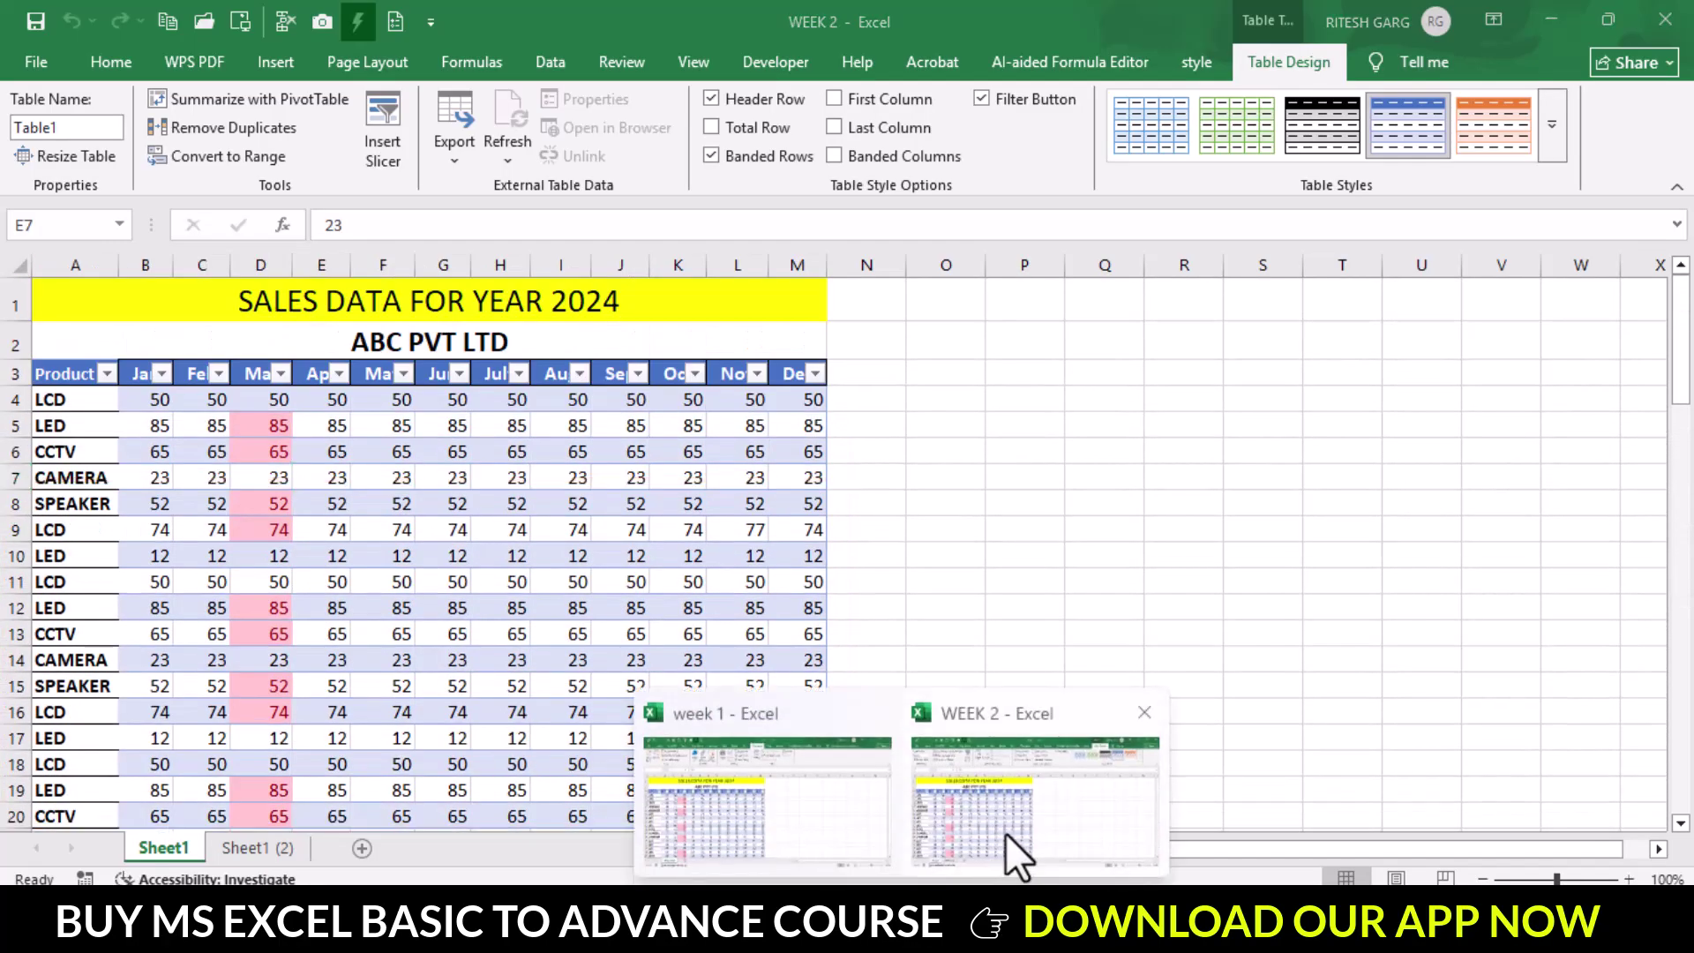
# Compare with the week 1 workbook, then return to WEEK 2 and show the Developer tab
pyautogui.click(850, 839)
pyautogui.scroll(-5, 119, 520)
pyautogui.scroll(-1, 119, 520)
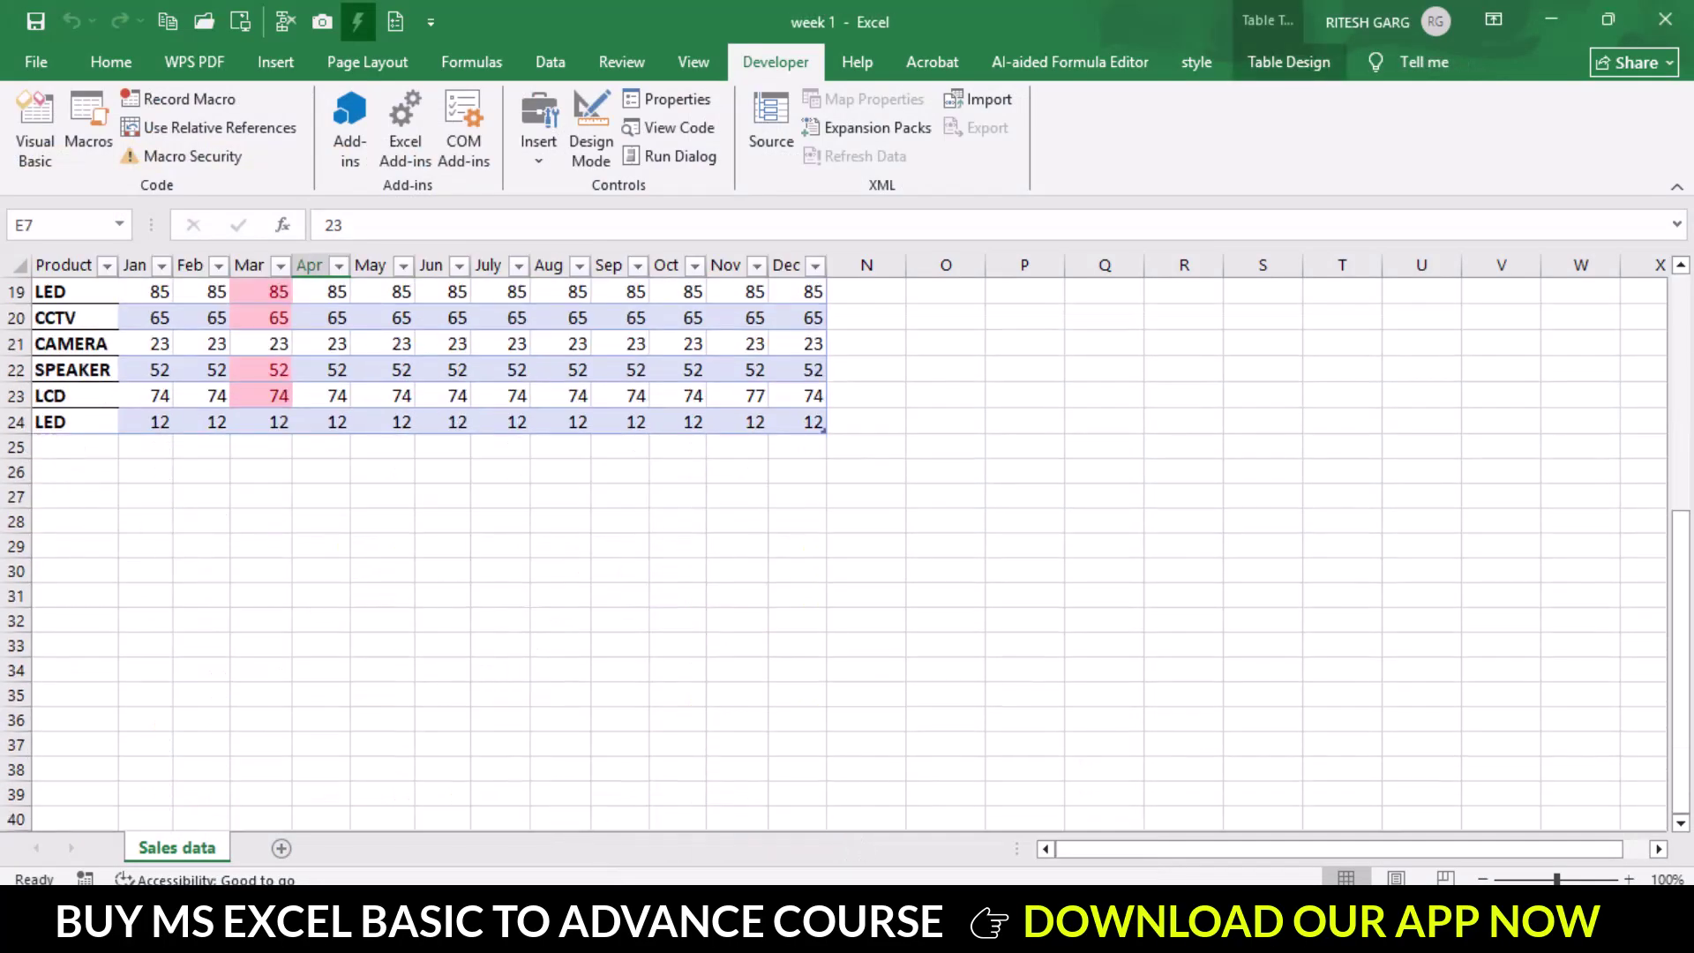
pyautogui.click(1001, 847)
pyautogui.scroll(-4, 333, 491)
pyautogui.scroll(-3, 314, 548)
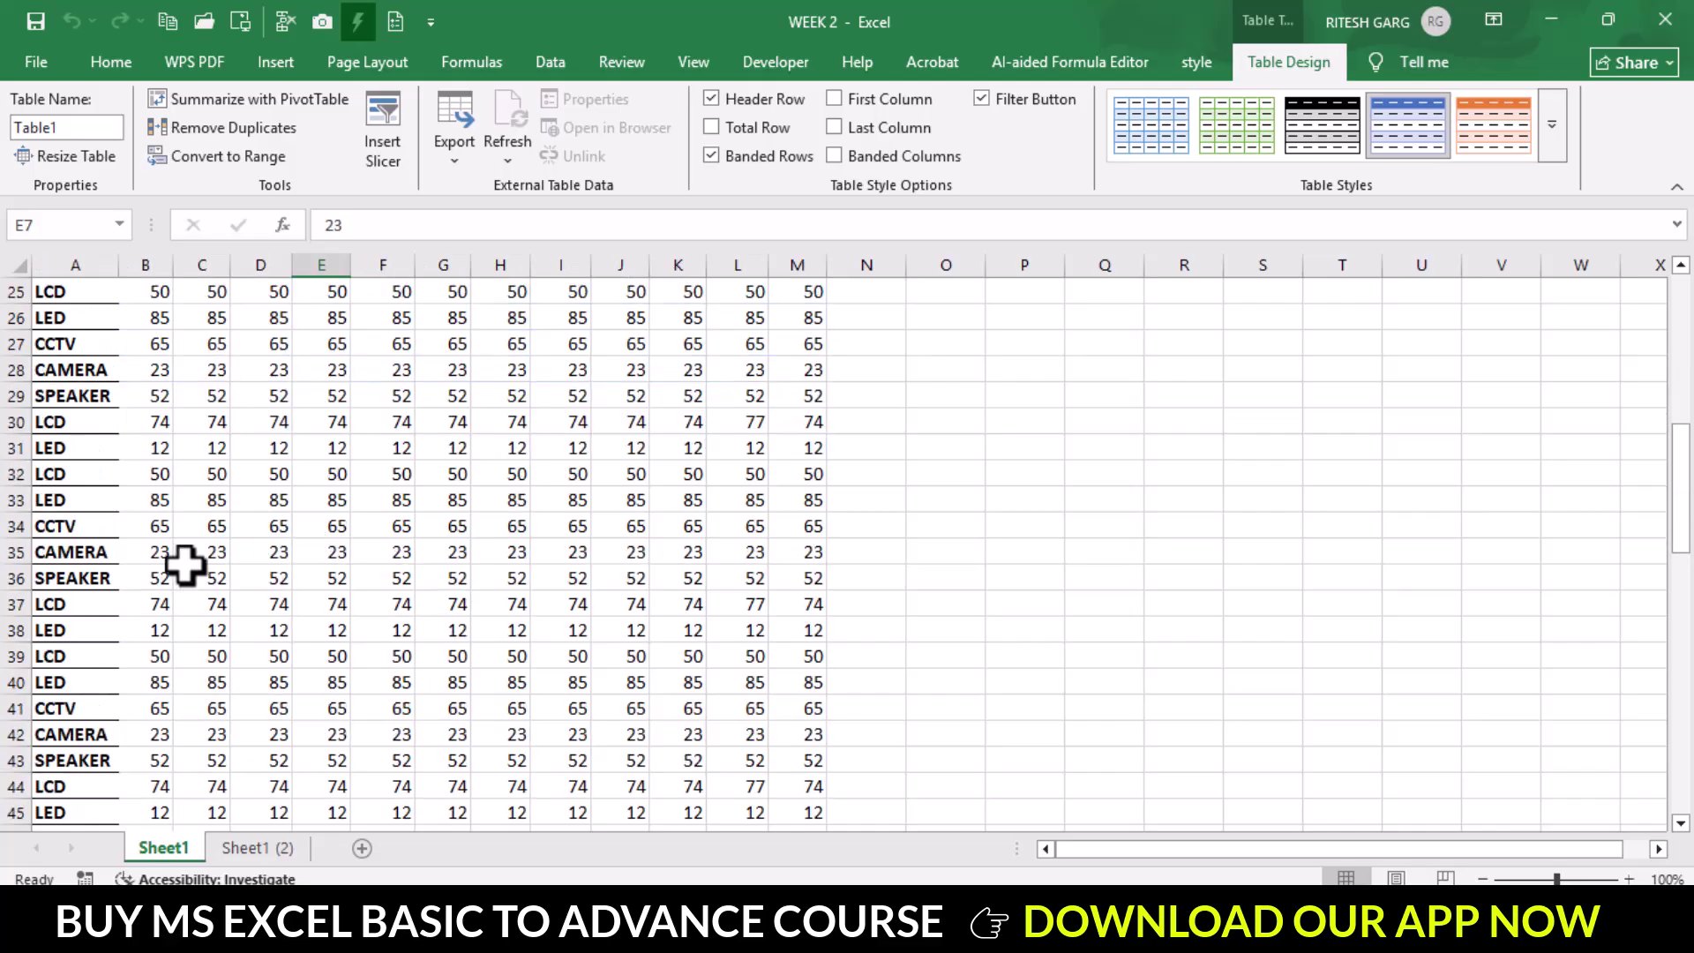
pyautogui.scroll(-2, 132, 512)
pyautogui.scroll(-1, 97, 759)
pyautogui.scroll(3, 155, 794)
pyautogui.scroll(6, 176, 785)
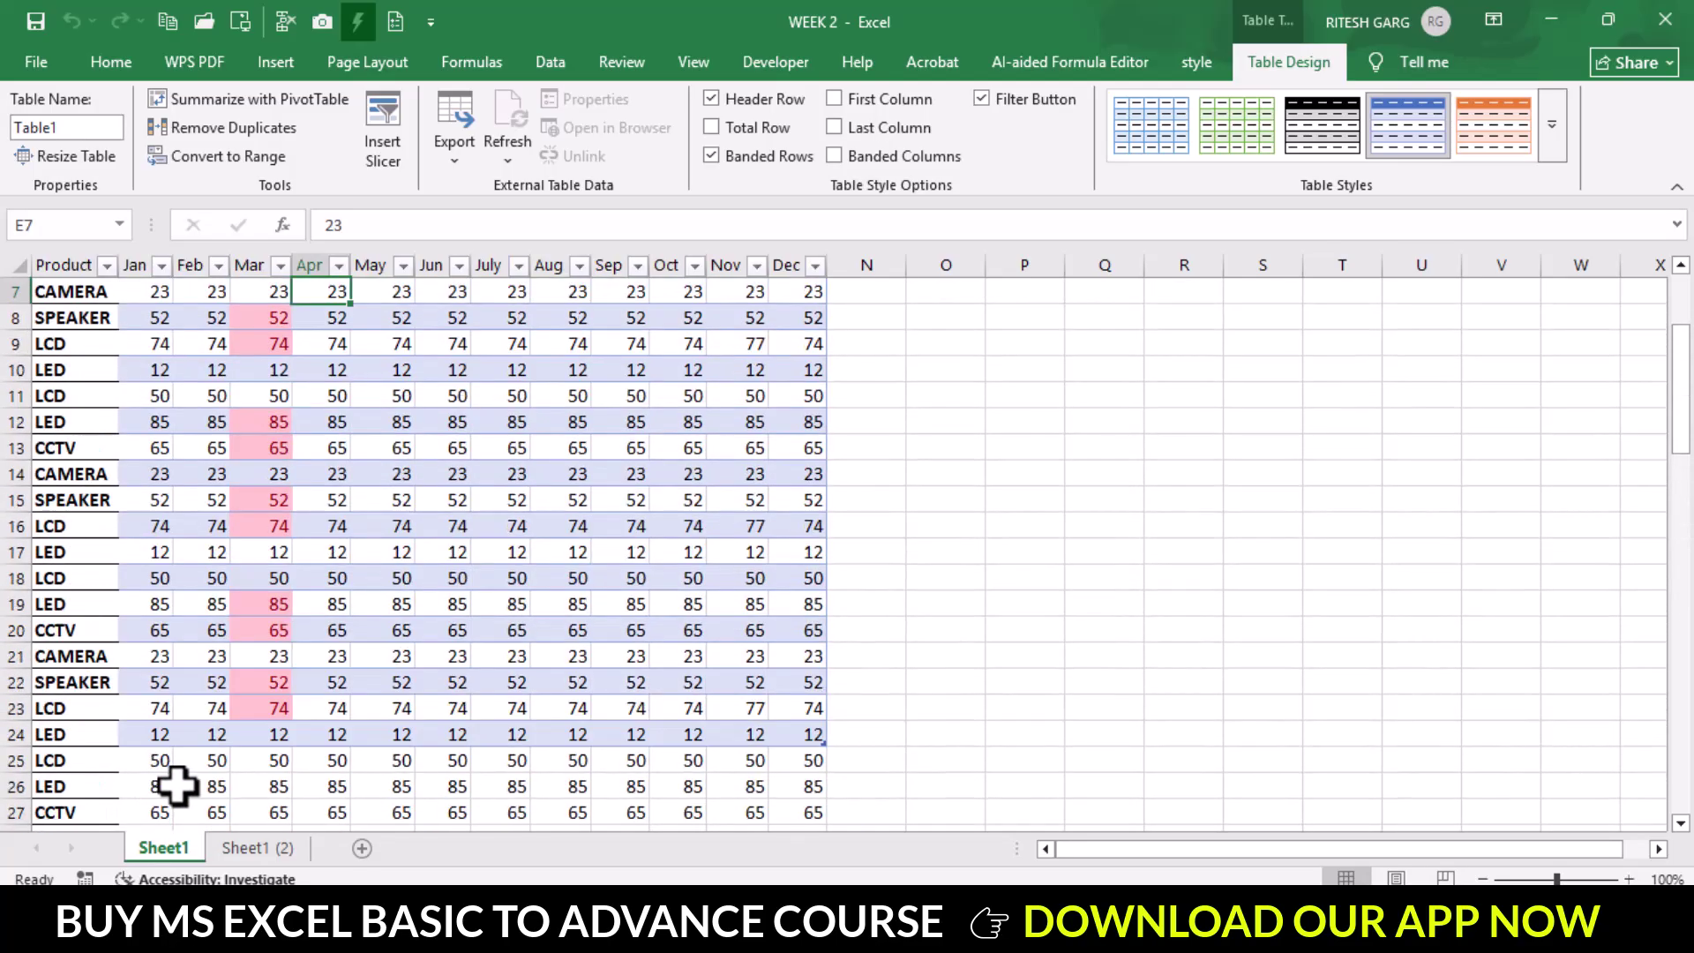
pyautogui.scroll(2, 176, 785)
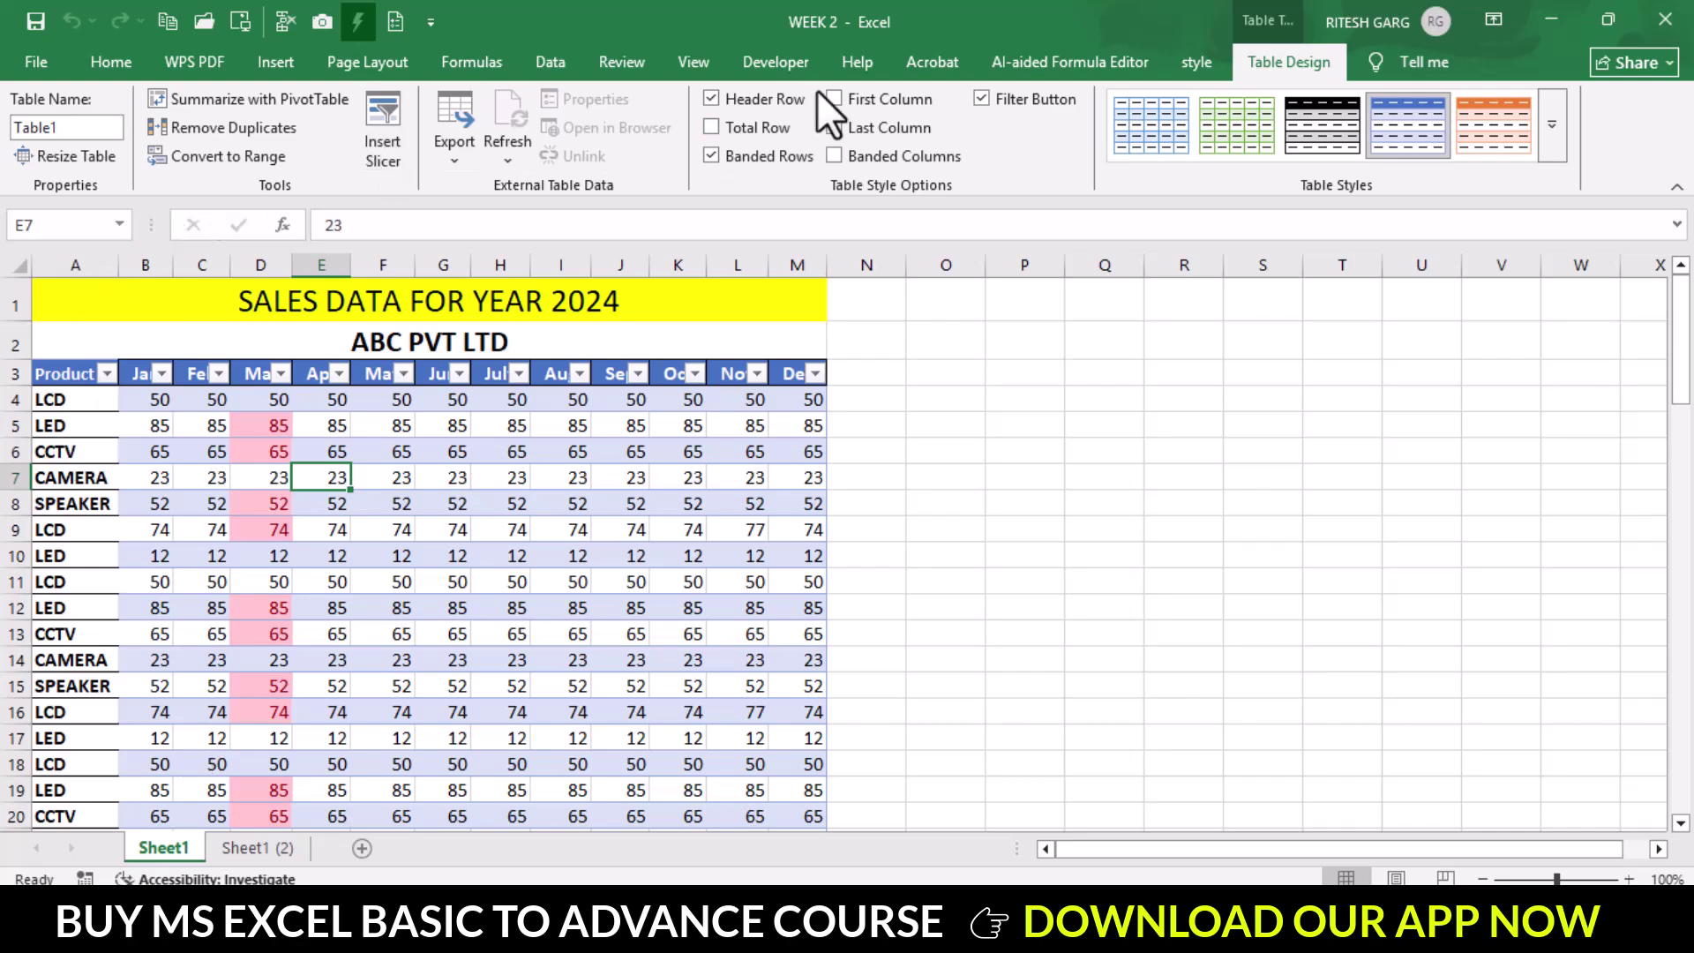
pyautogui.click(797, 72)
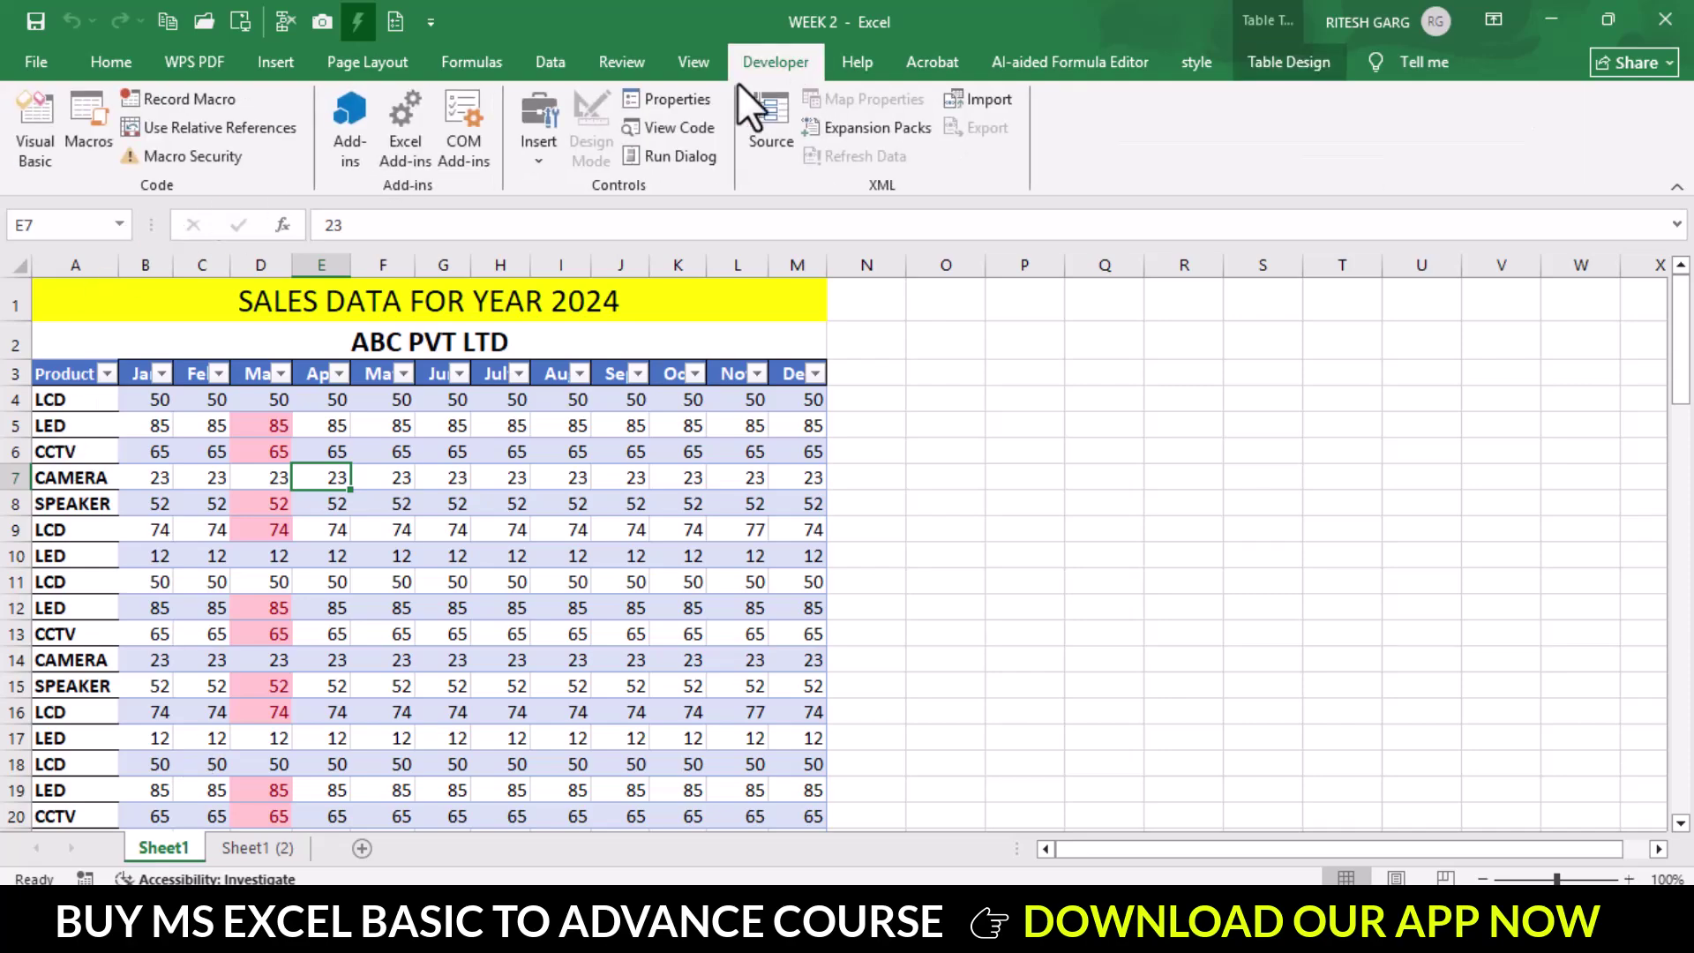
# Open PERSONAL.XLSB Module1 in Visual Basic and highlight the fixed $A$1:$M$22 range
pyautogui.click(30, 125)
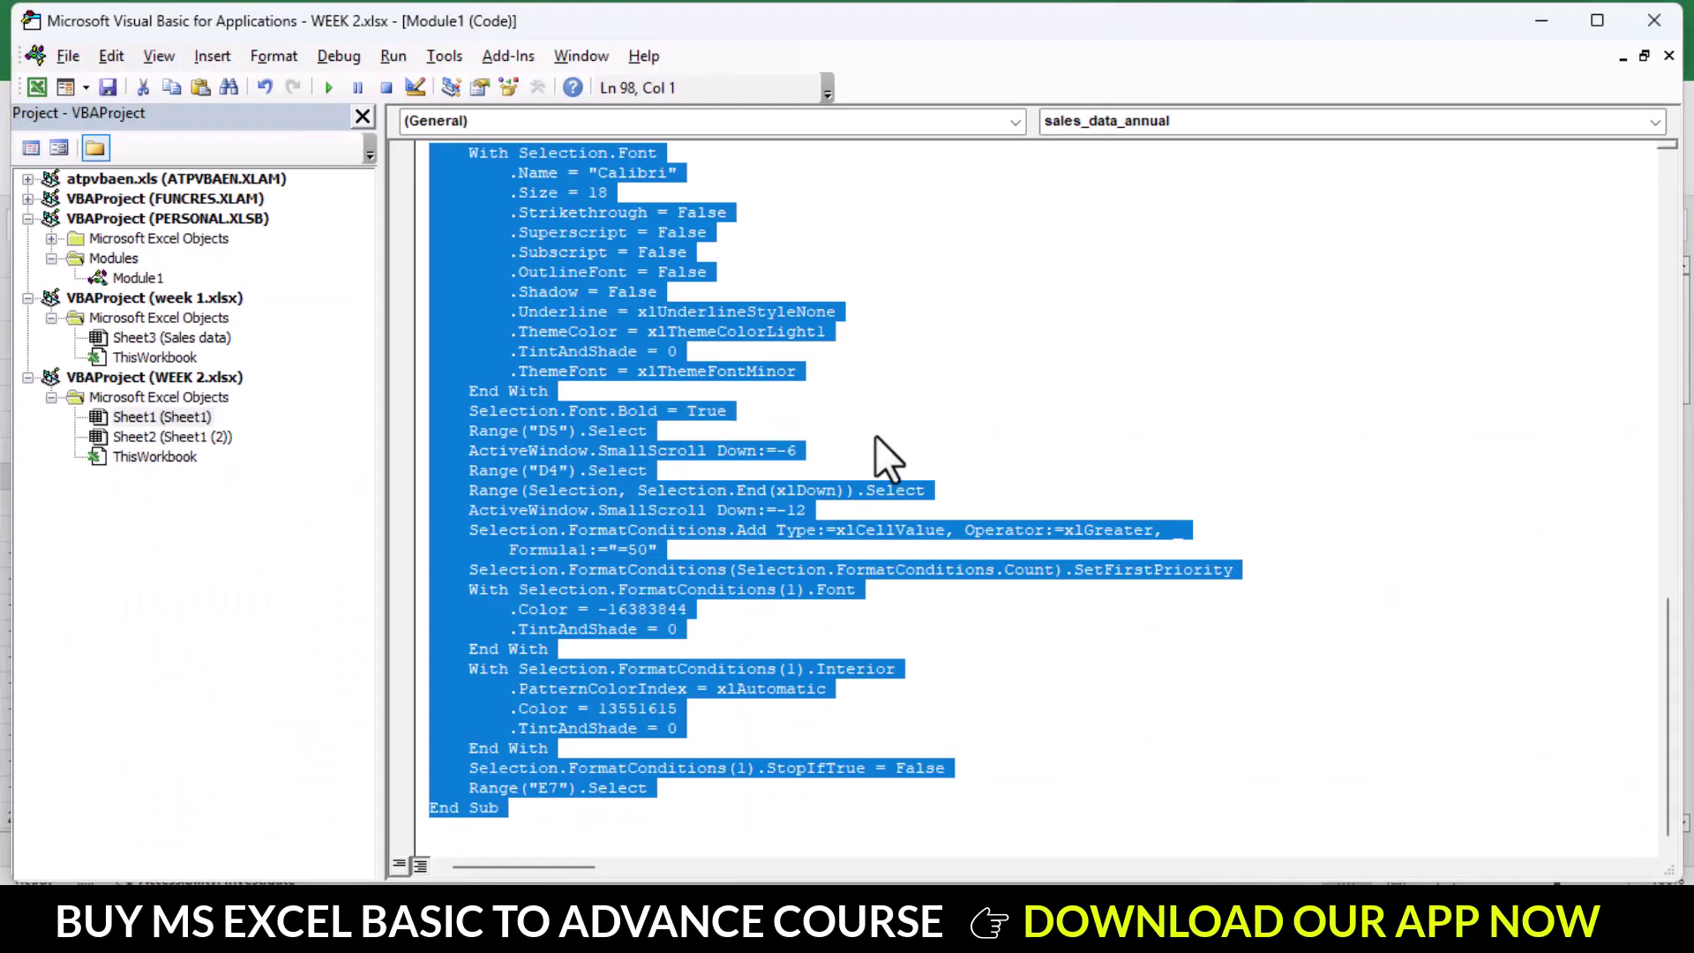
pyautogui.click(877, 428)
pyautogui.scroll(6, 876, 428)
pyautogui.scroll(7, 908, 443)
pyautogui.scroll(6, 911, 459)
pyautogui.scroll(5, 918, 485)
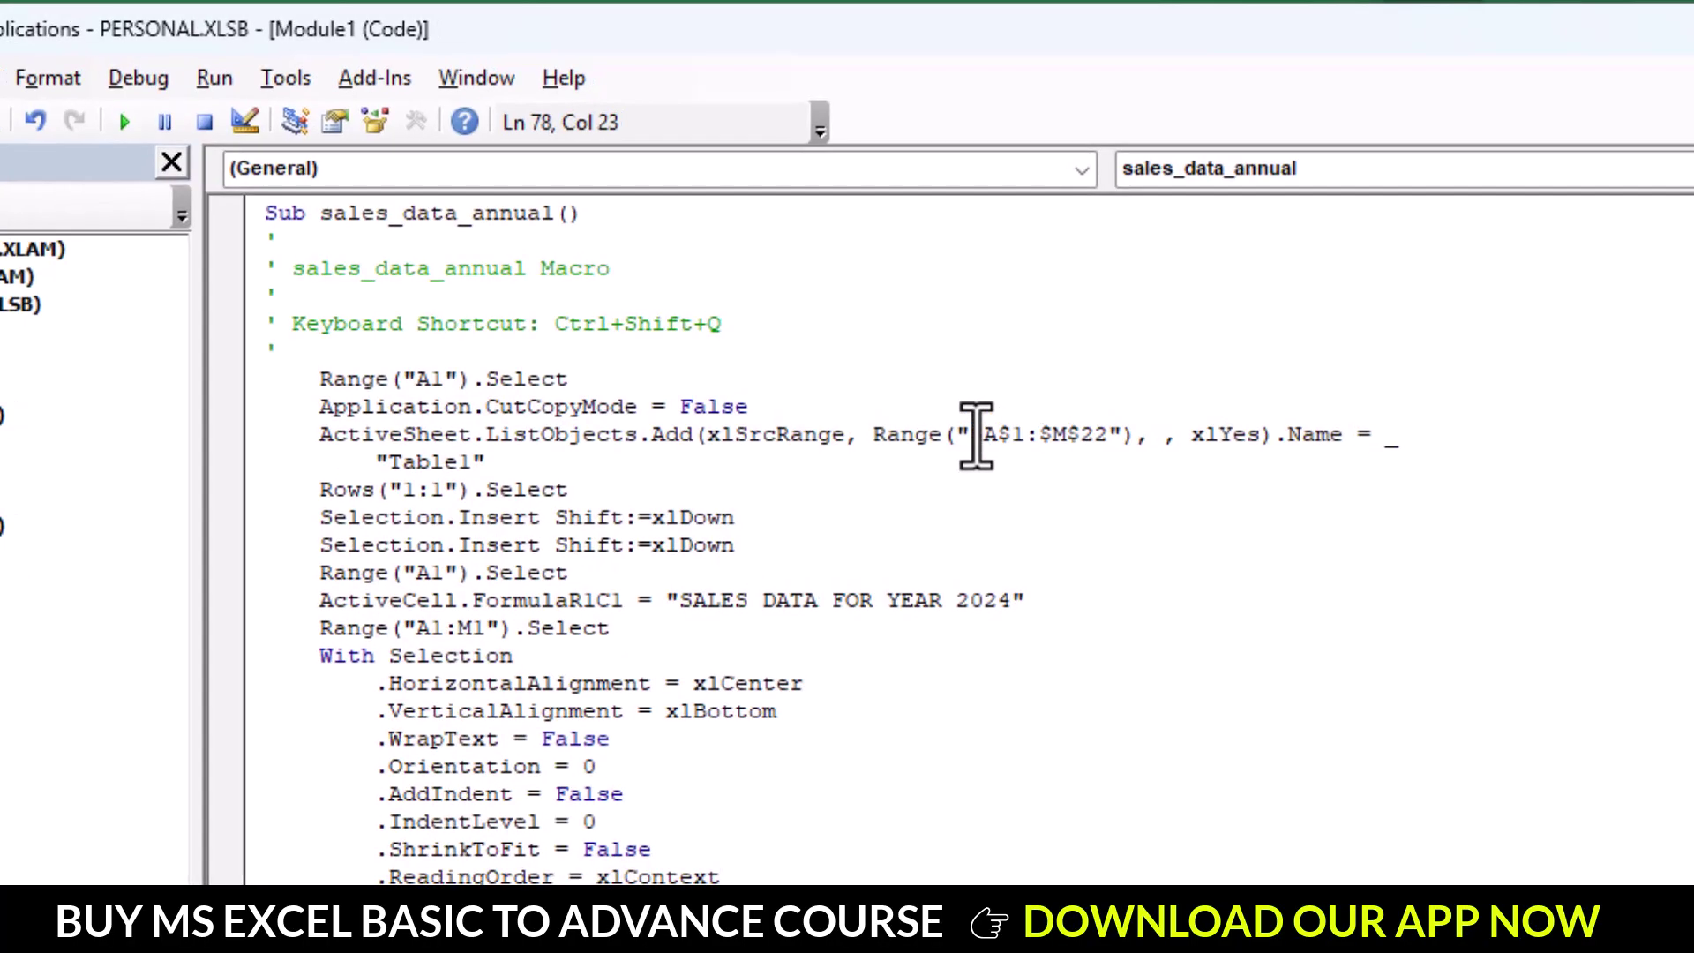
pyautogui.moveTo(971, 434); pyautogui.dragTo(1110, 434)
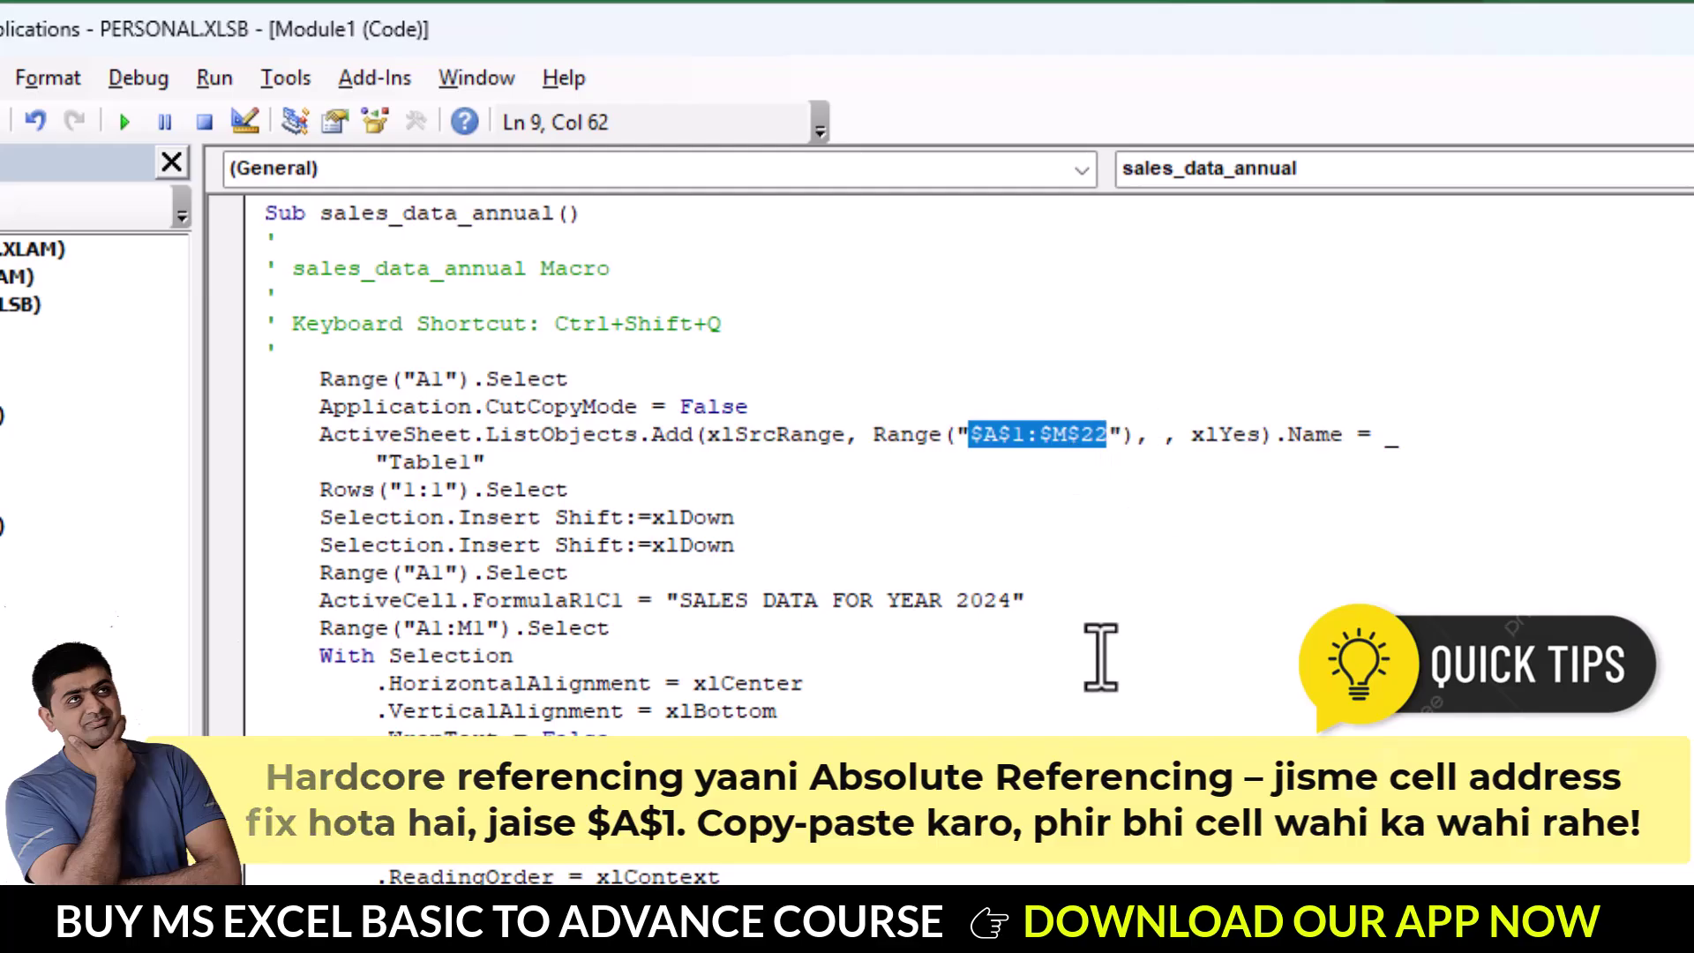
# Deselect the range reference and select the entire sales_data_annual code with Ctrl+A
pyautogui.scroll(-3, 1121, 680)
pyautogui.scroll(-2, 1128, 688)
pyautogui.scroll(5, 1128, 689)
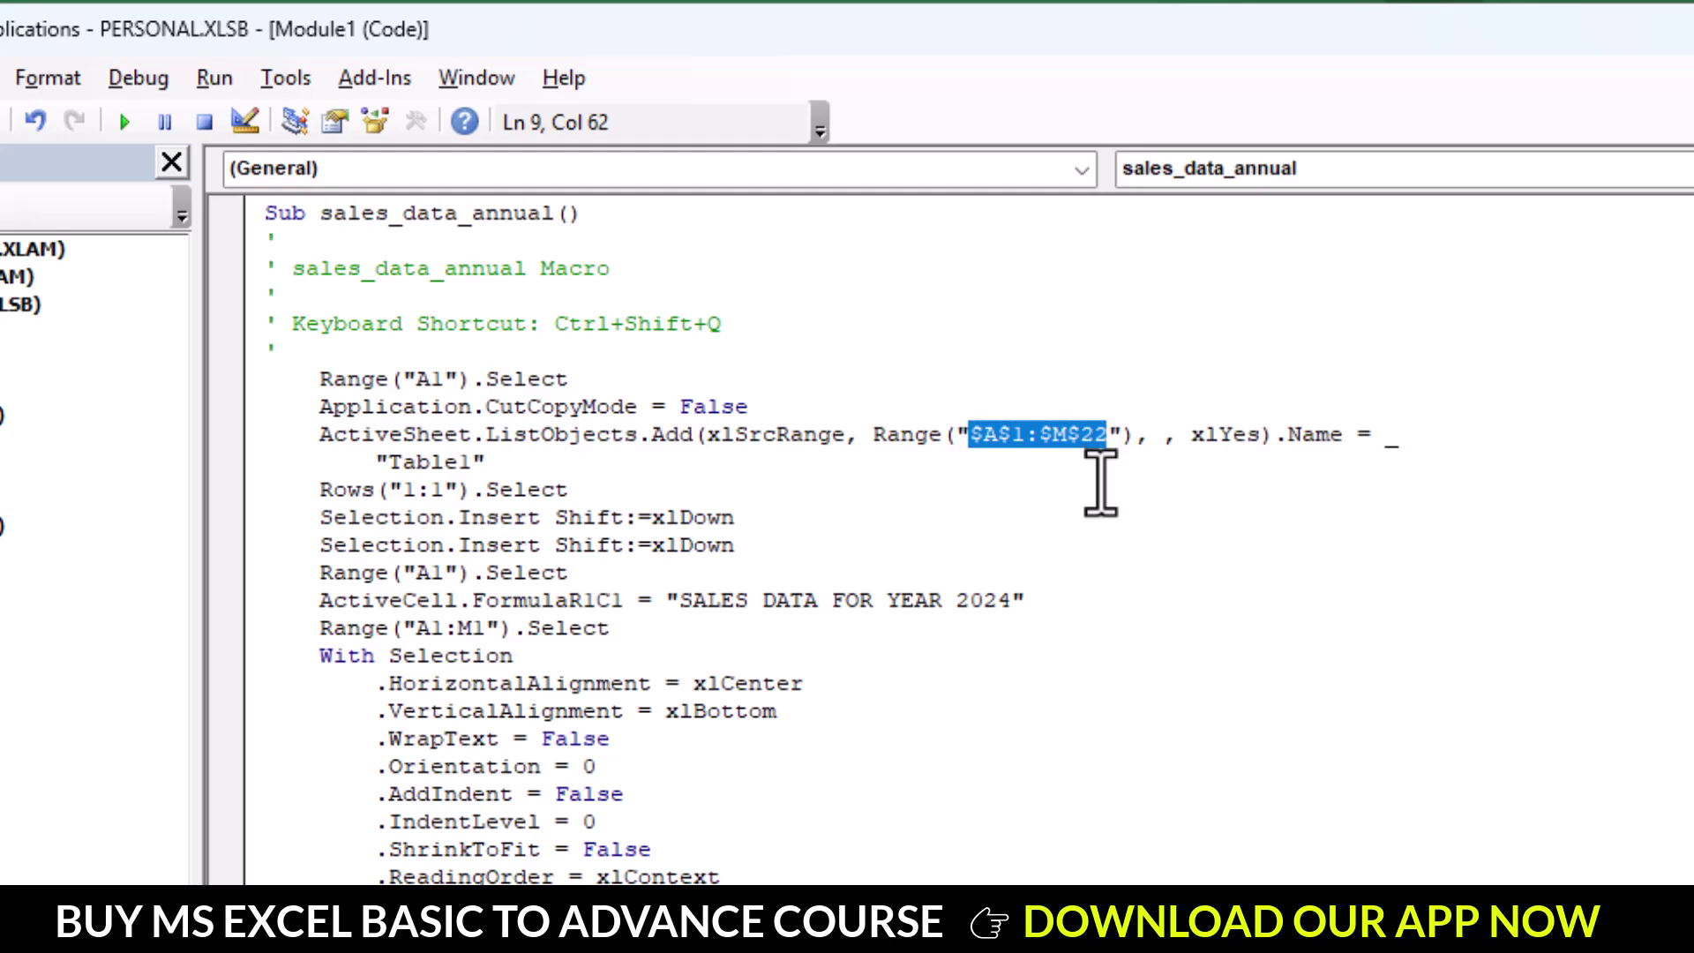
pyautogui.click(1090, 489)
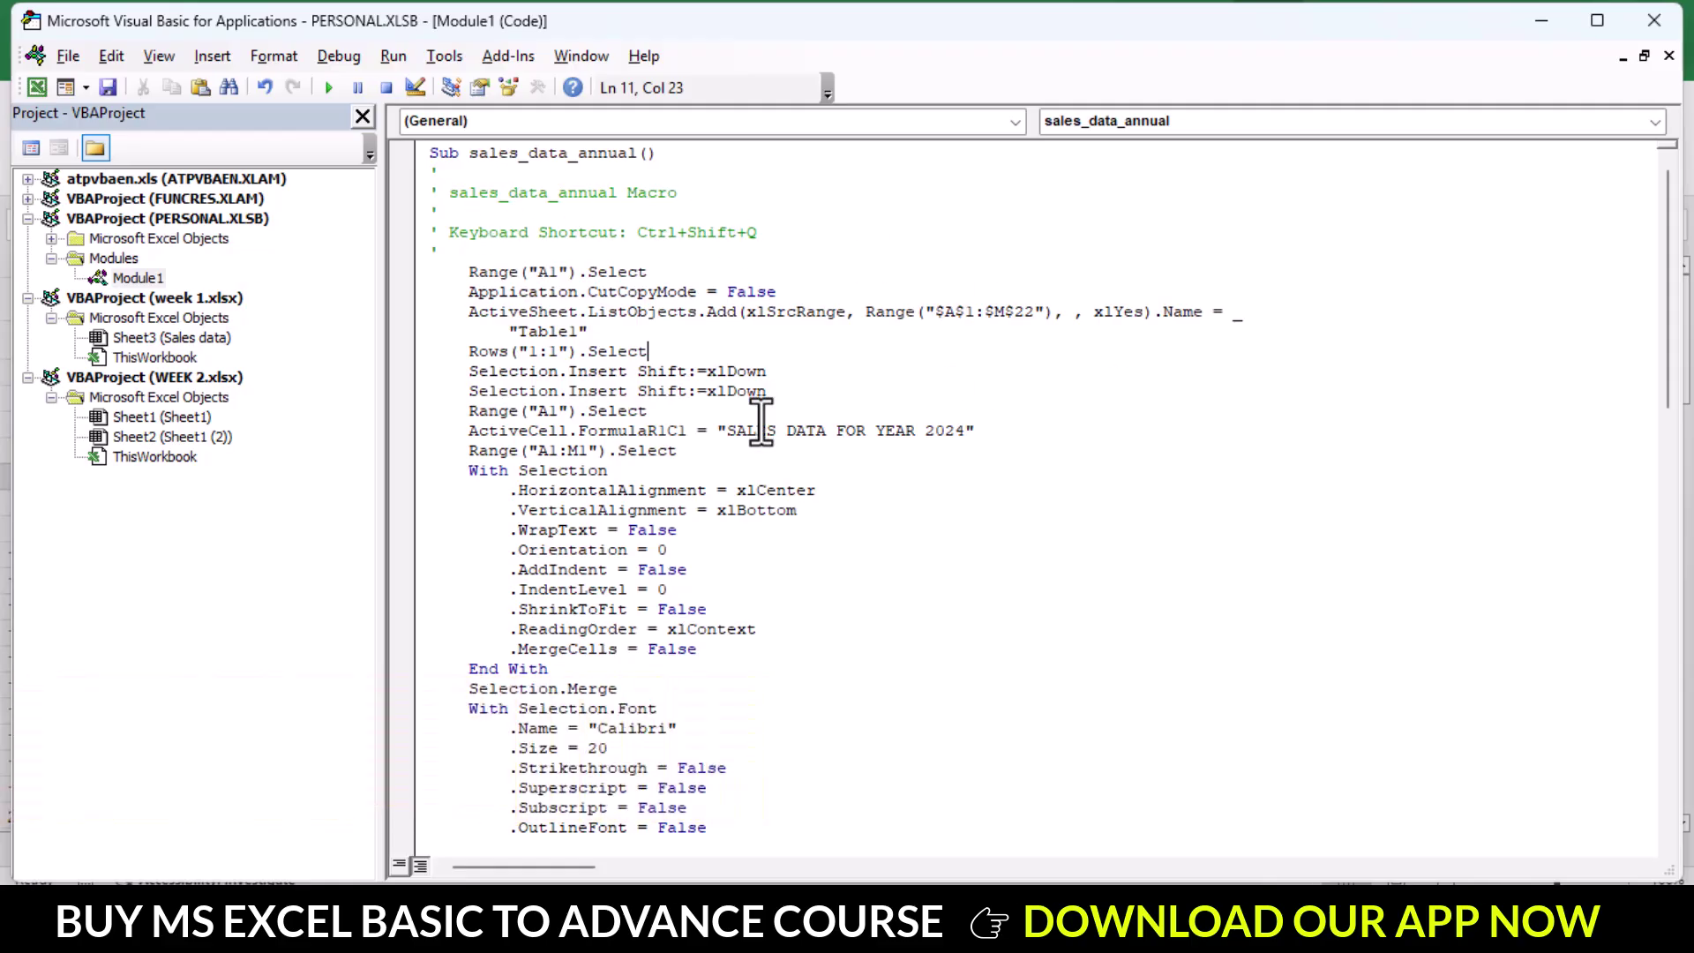
pyautogui.hotkey('ctrl', 'a')
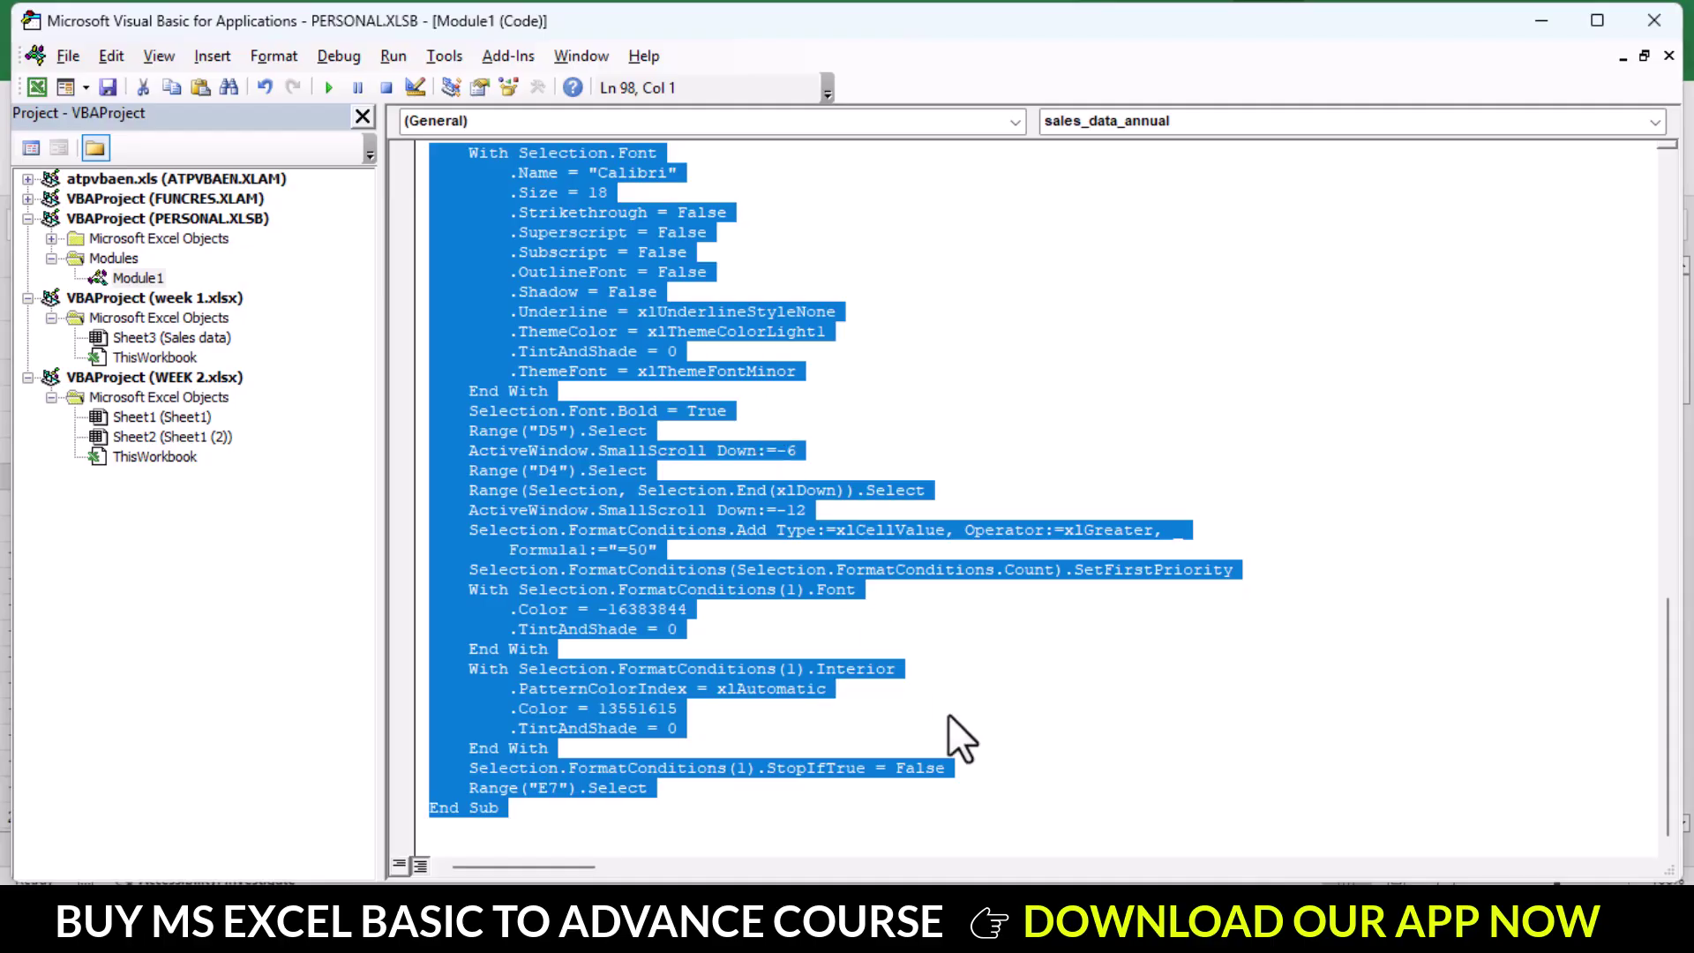
# Switch to the ChatGPT conversation in the browser
pyautogui.click(706, 777)
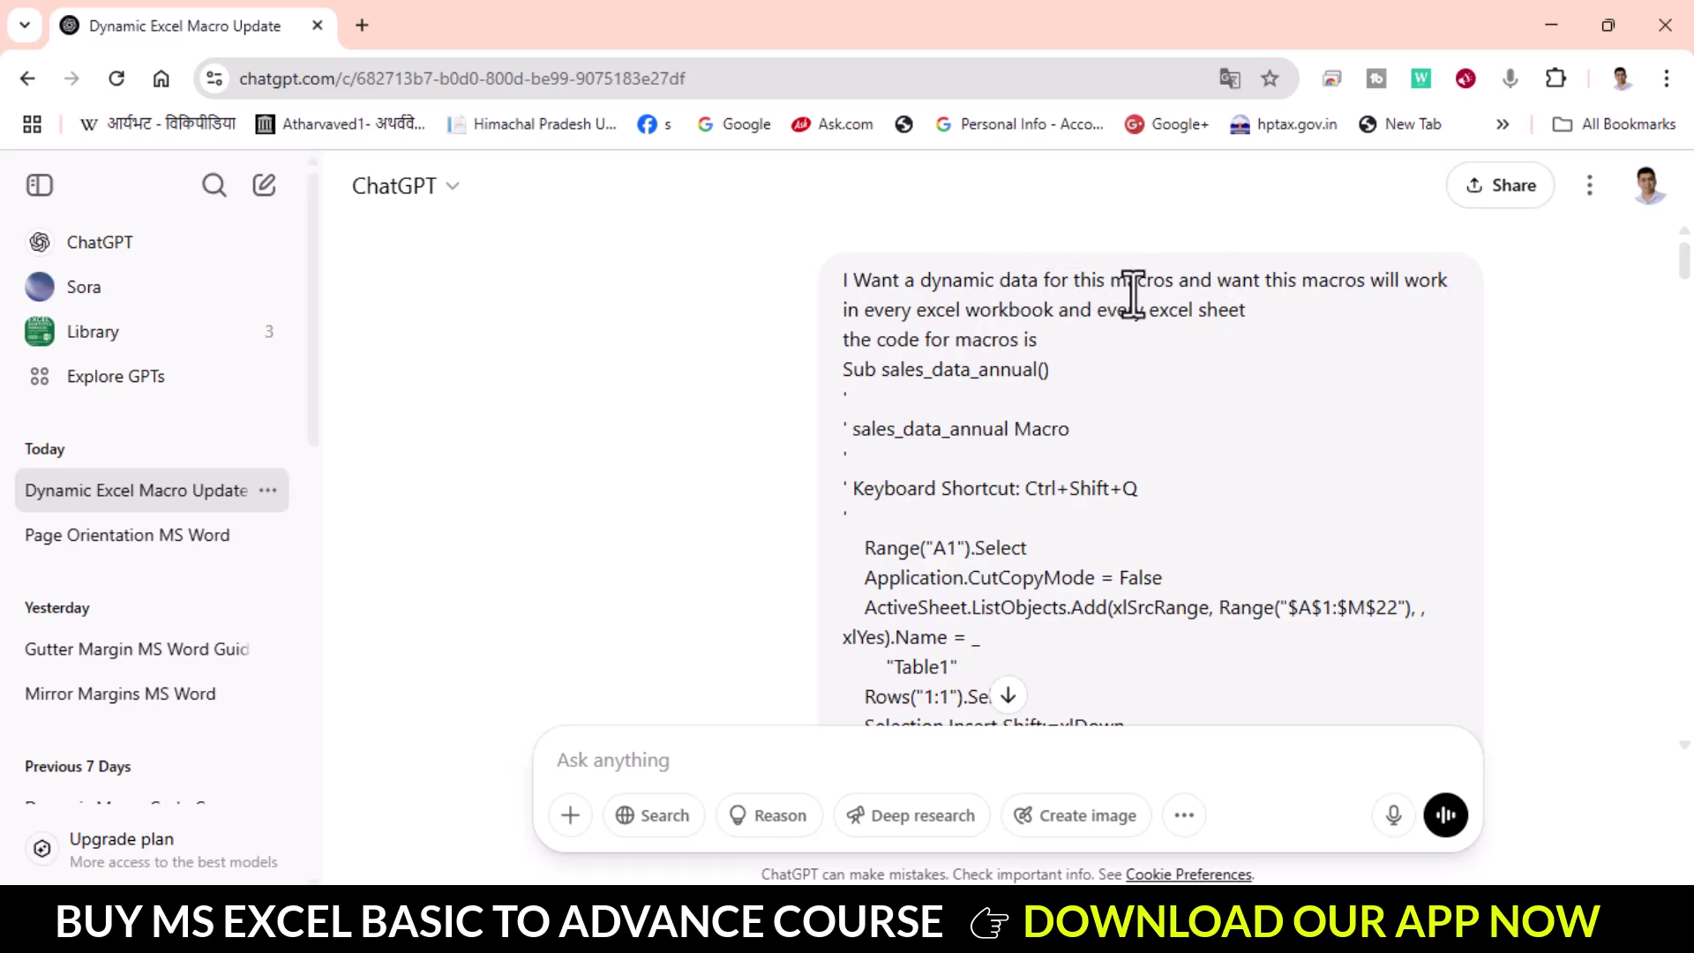
pyautogui.scroll(-3, 1083, 591)
pyautogui.scroll(-2, 1032, 484)
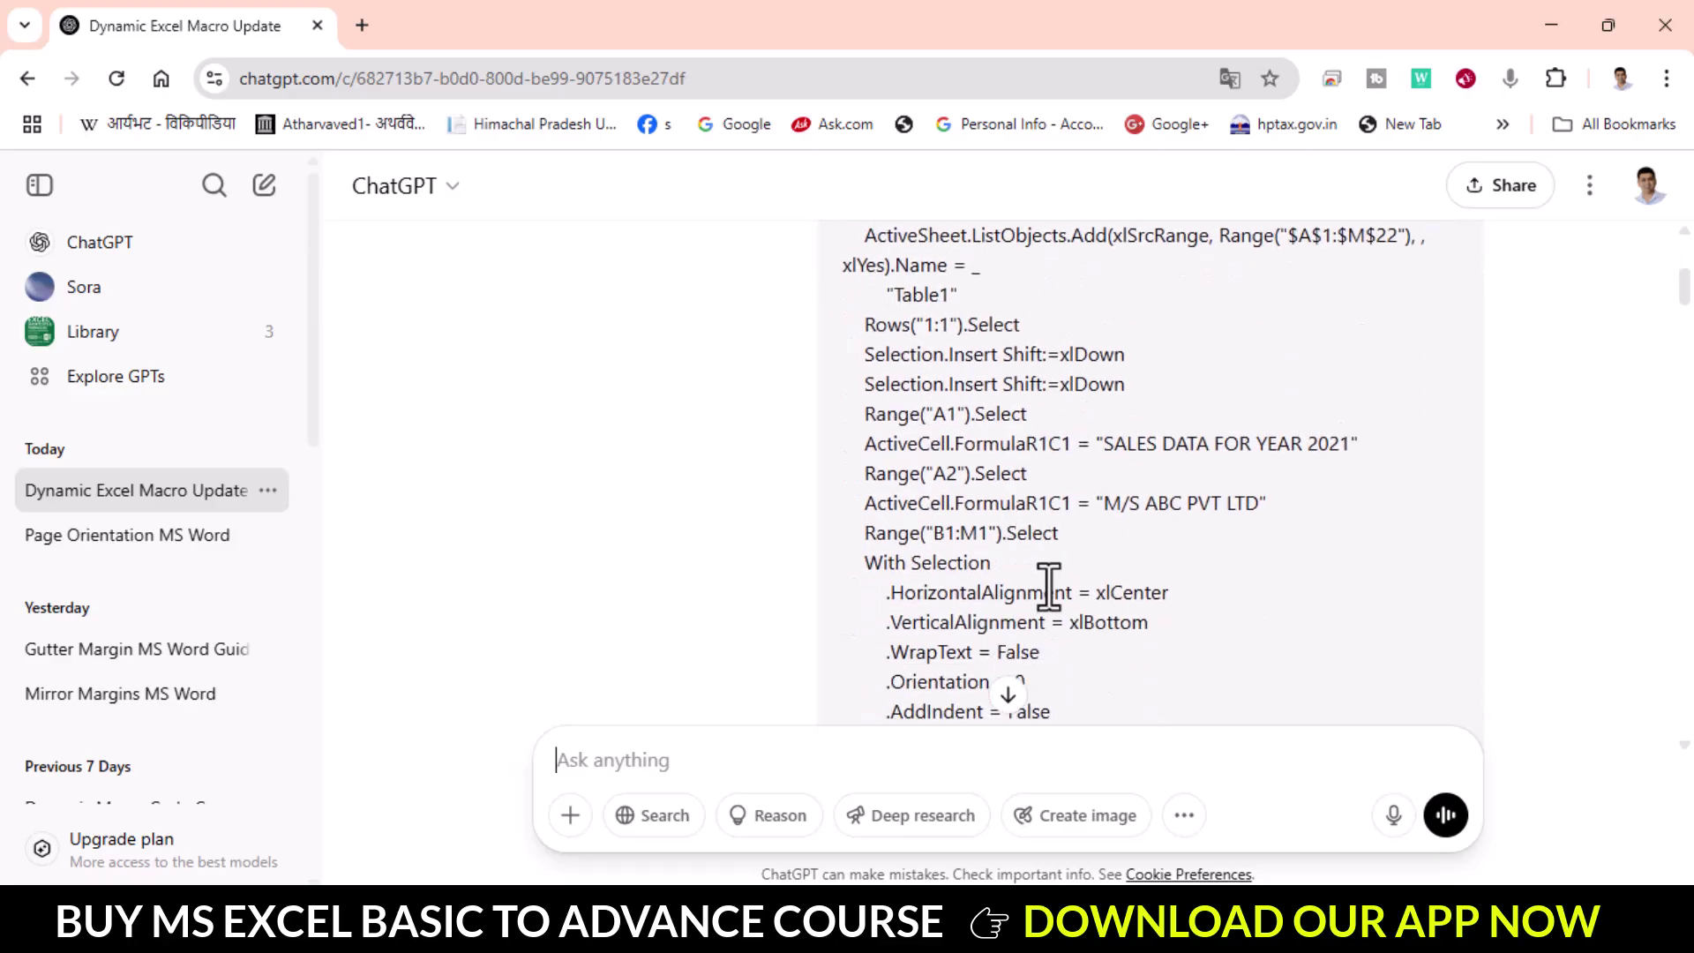
pyautogui.scroll(5, 1051, 586)
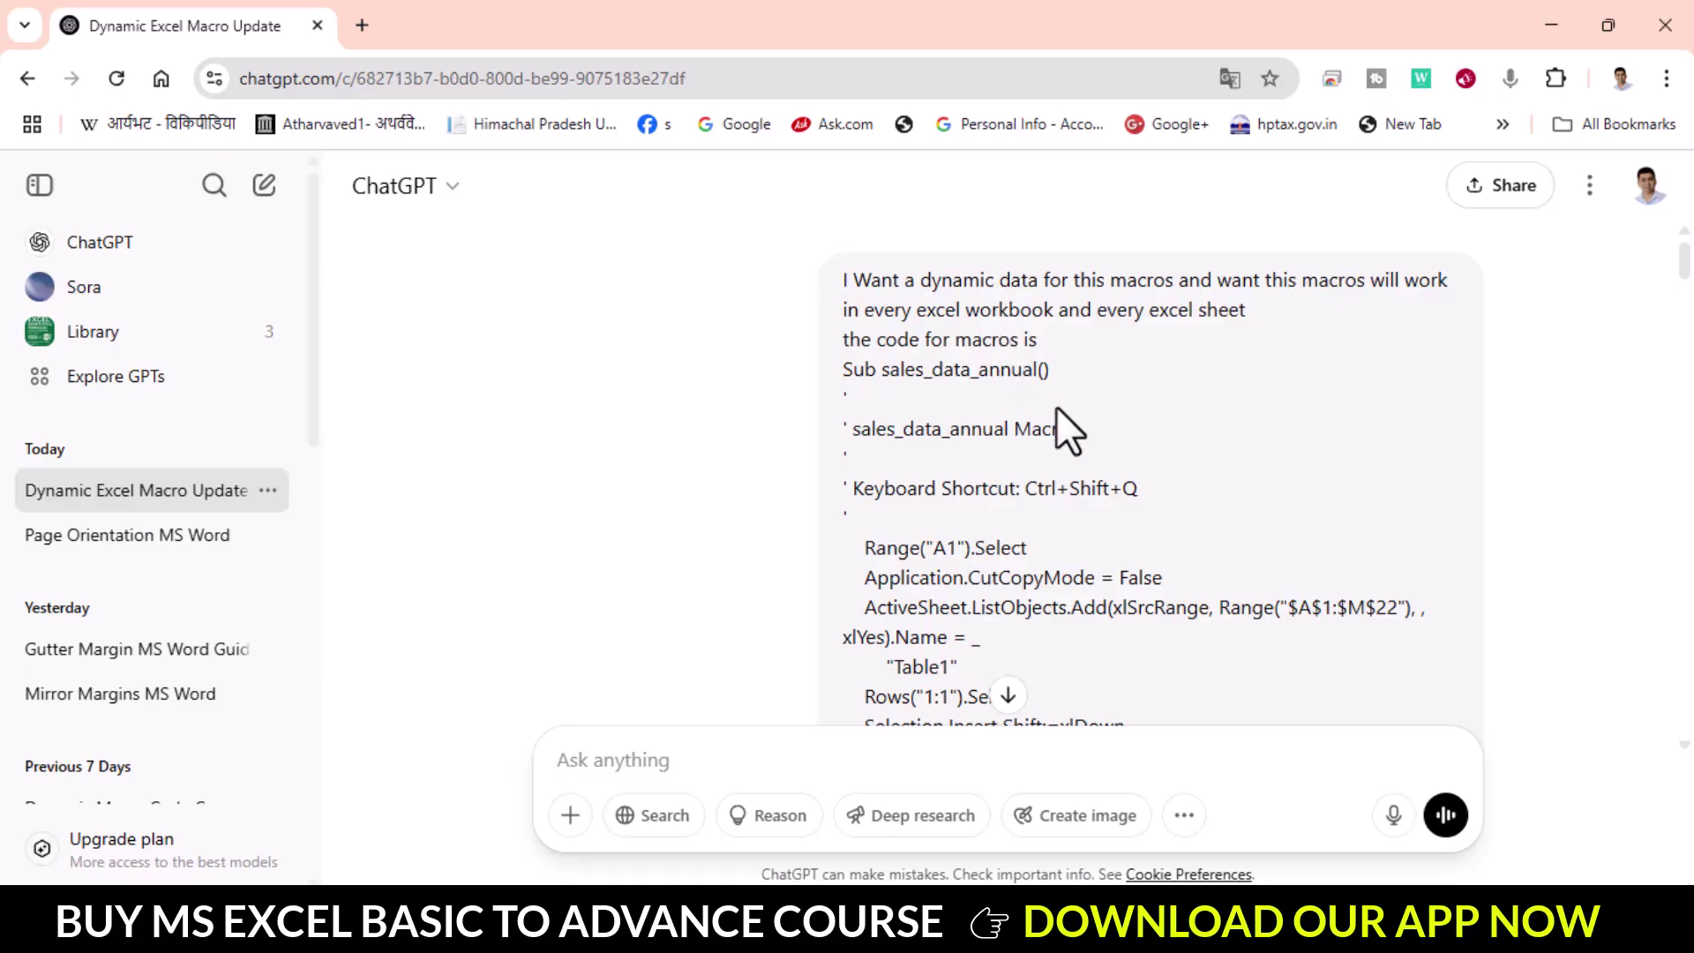
# Scroll to the improved macro using lastRow and lastCol and copy its code
pyautogui.scroll(-1, 1065, 417)
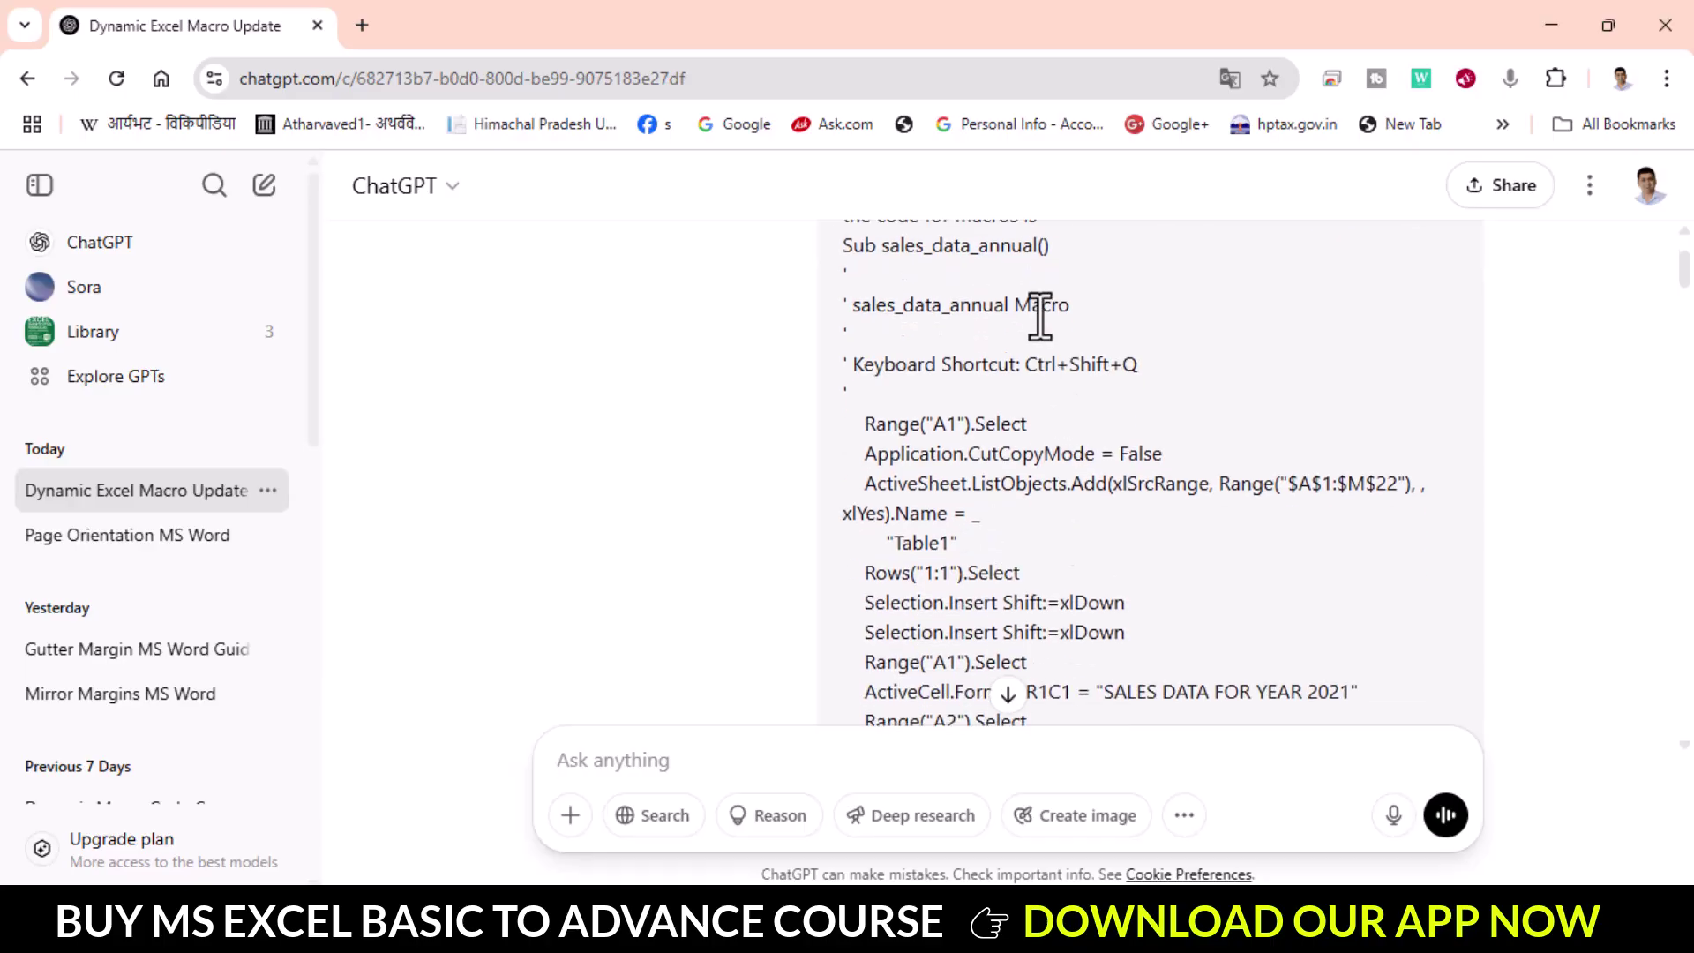
pyautogui.scroll(-2, 1041, 335)
pyautogui.scroll(-3, 1042, 360)
pyautogui.scroll(-3, 1045, 370)
pyautogui.scroll(-3, 1048, 379)
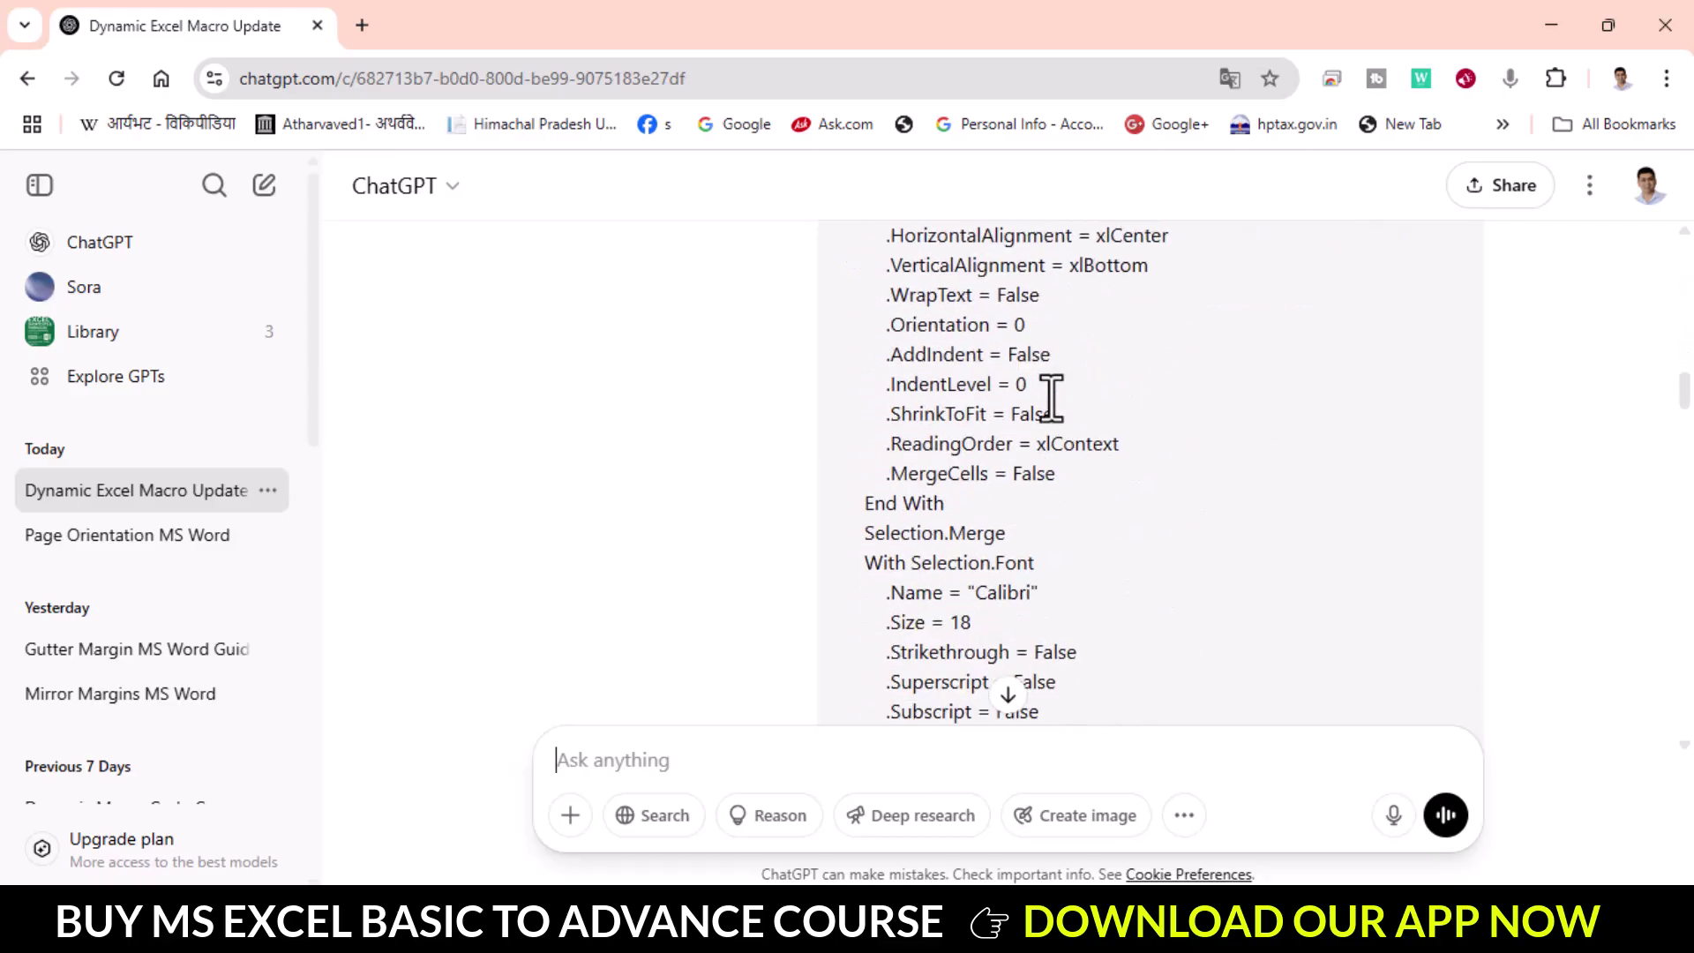
pyautogui.scroll(-3, 1052, 401)
pyautogui.scroll(-5, 1050, 397)
pyautogui.scroll(-7, 1046, 392)
pyautogui.scroll(3, 1033, 384)
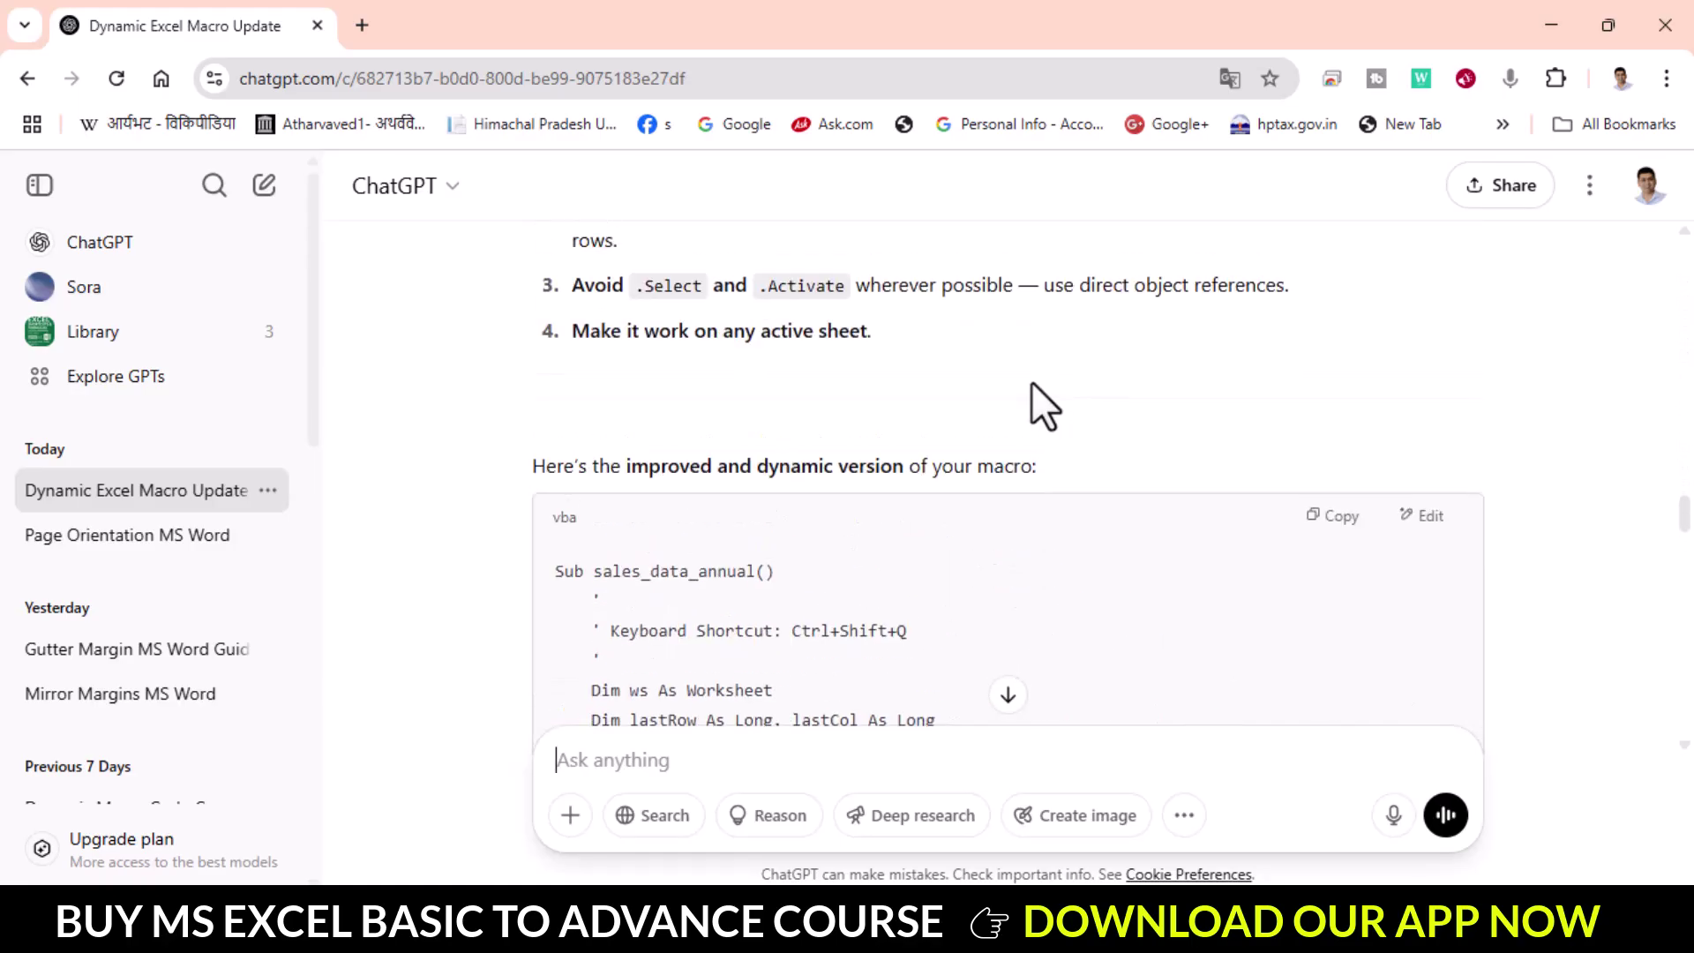
pyautogui.scroll(3, 1029, 383)
pyautogui.click(1008, 694)
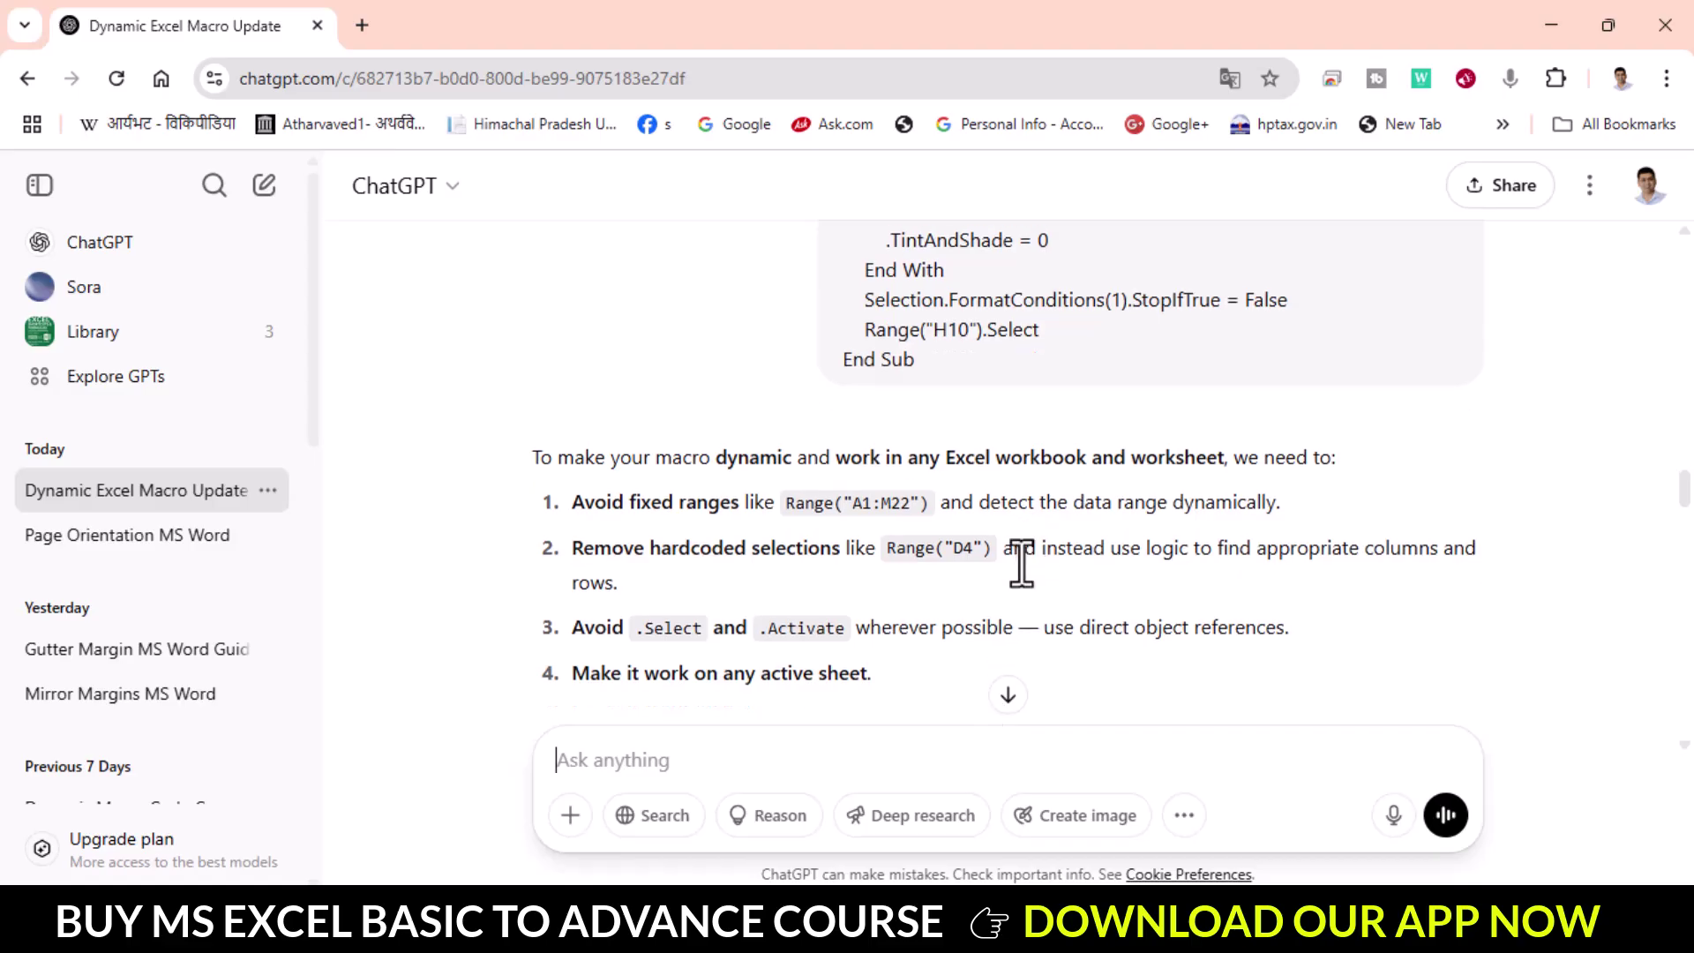
pyautogui.scroll(-1, 1015, 468)
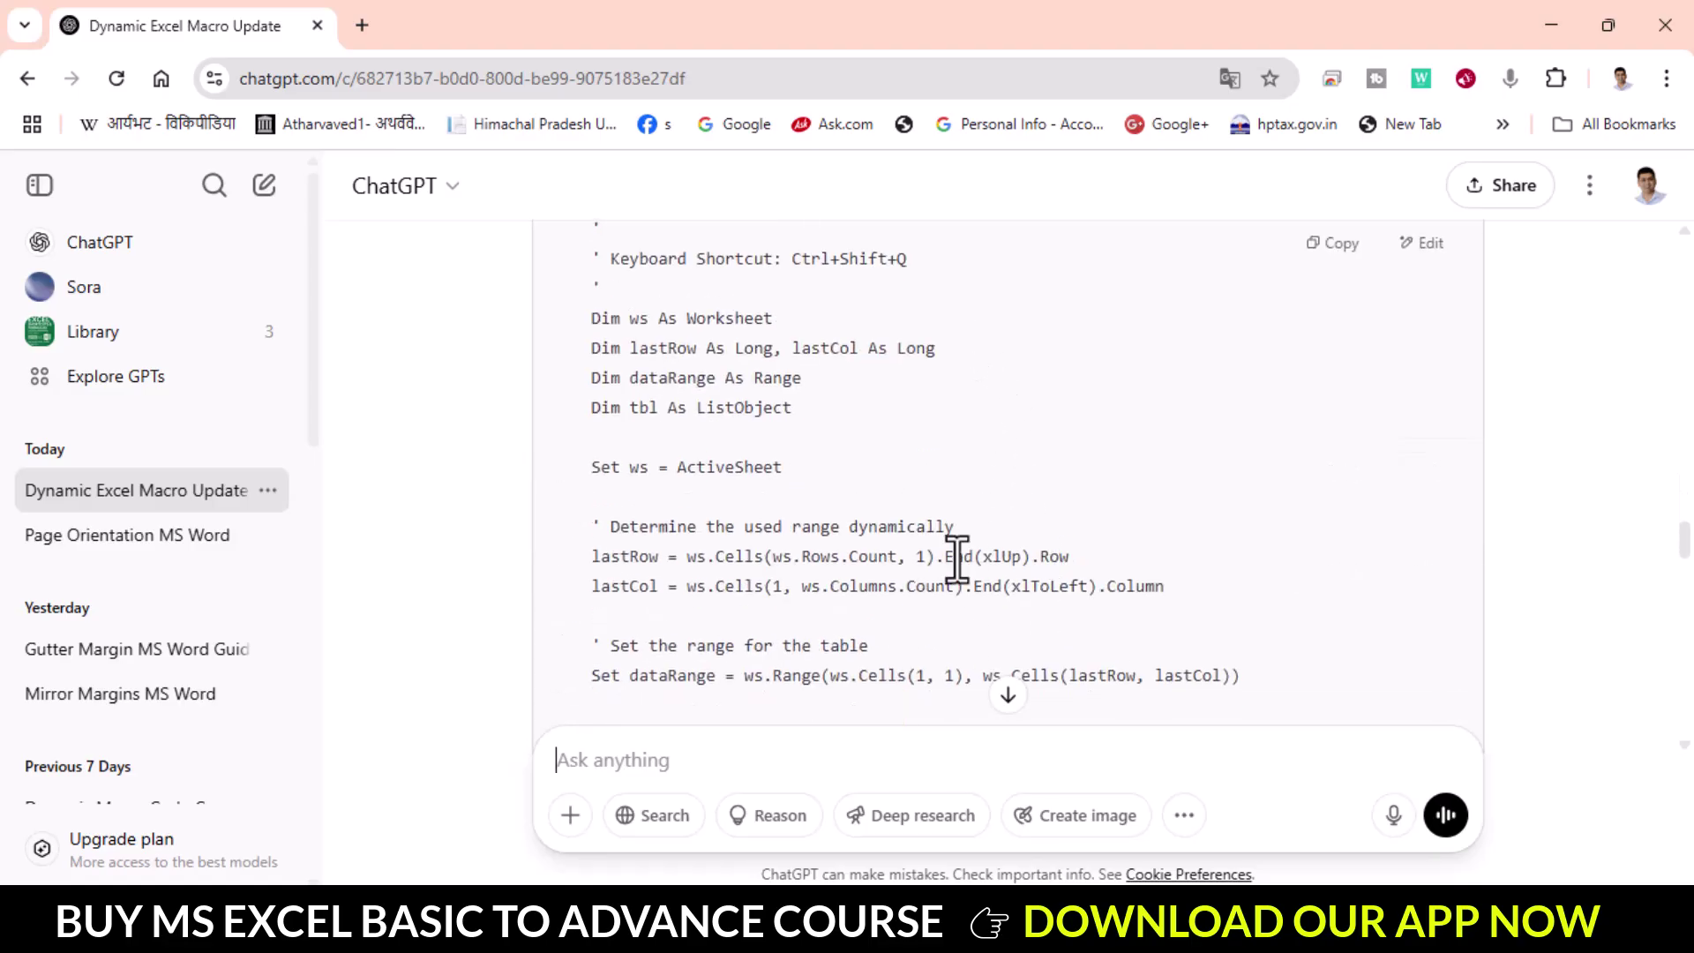
pyautogui.scroll(-4, 962, 557)
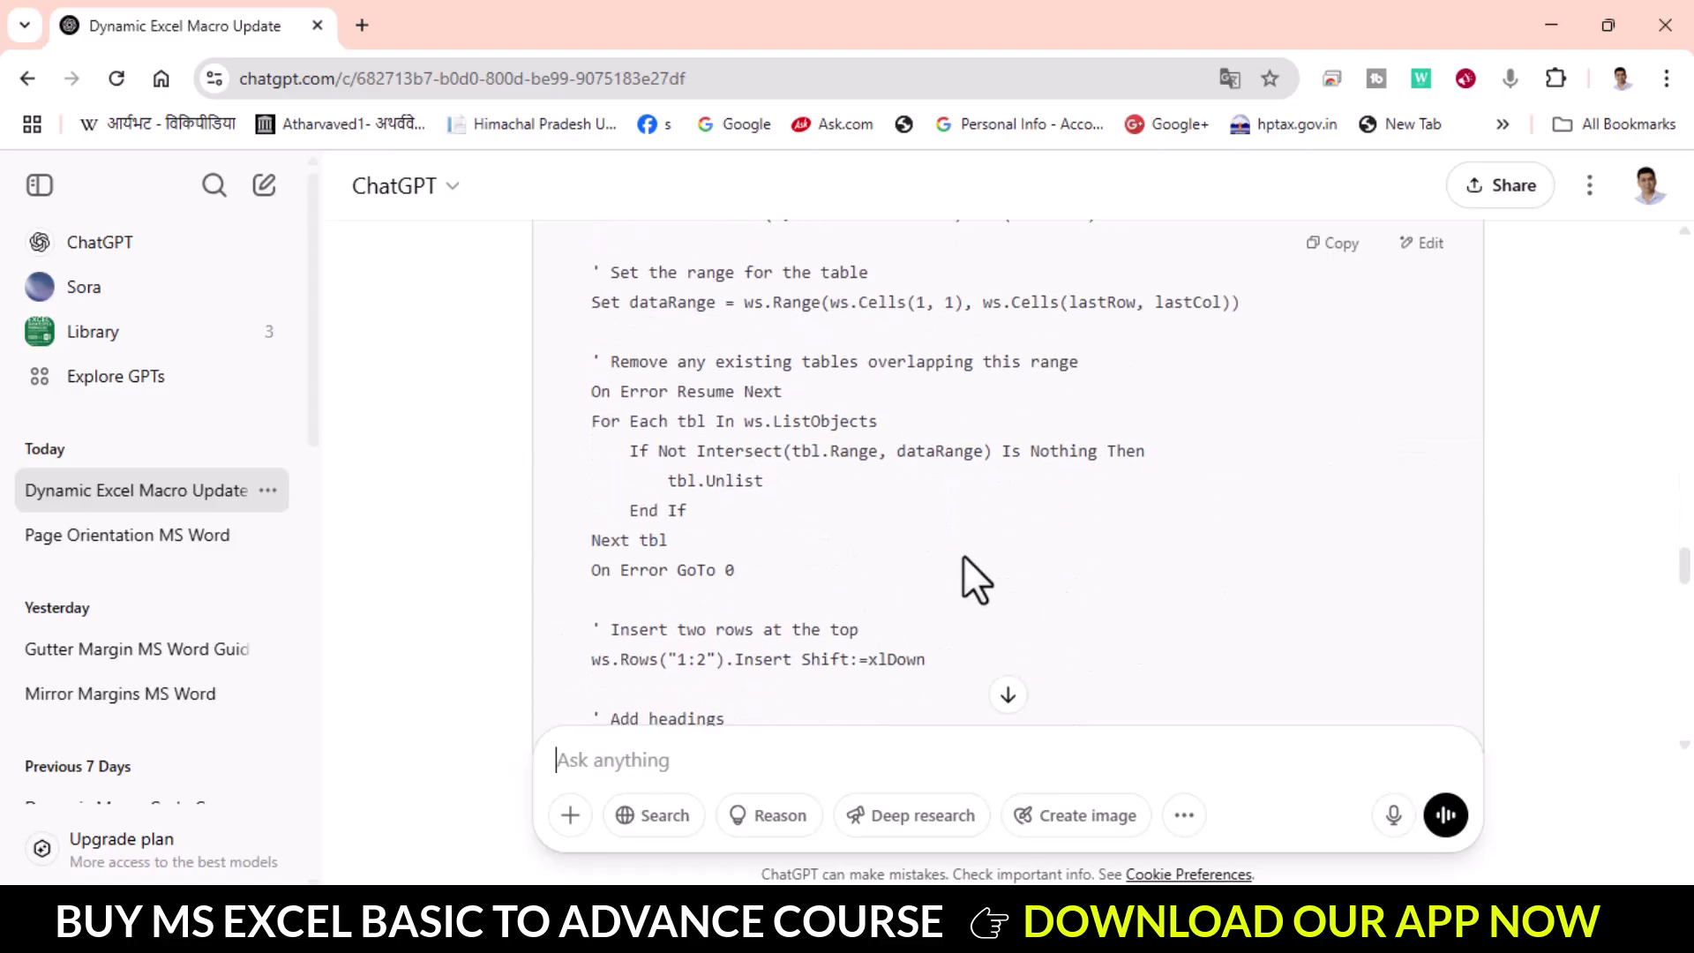
pyautogui.scroll(-5, 966, 556)
pyautogui.scroll(-5, 971, 559)
pyautogui.scroll(5, 1094, 556)
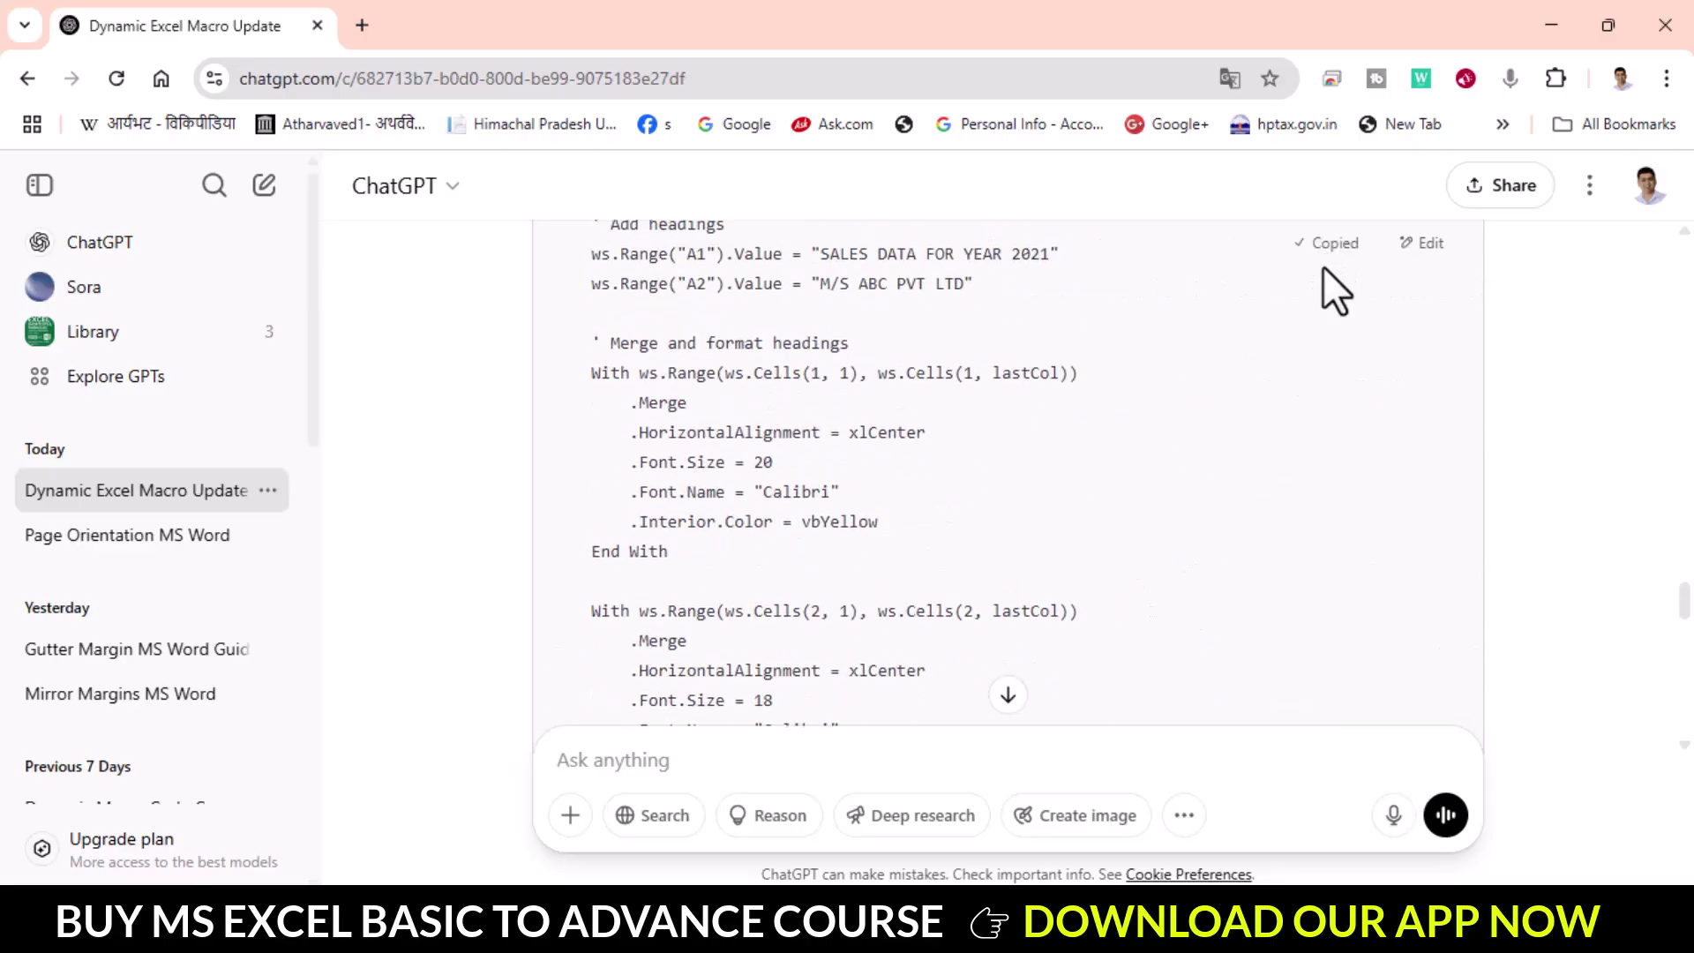
# Bring WEEK 2 forward on Sheet1 (2) and open Module1's recorded macro in Visual Basic
pyautogui.click(901, 933)
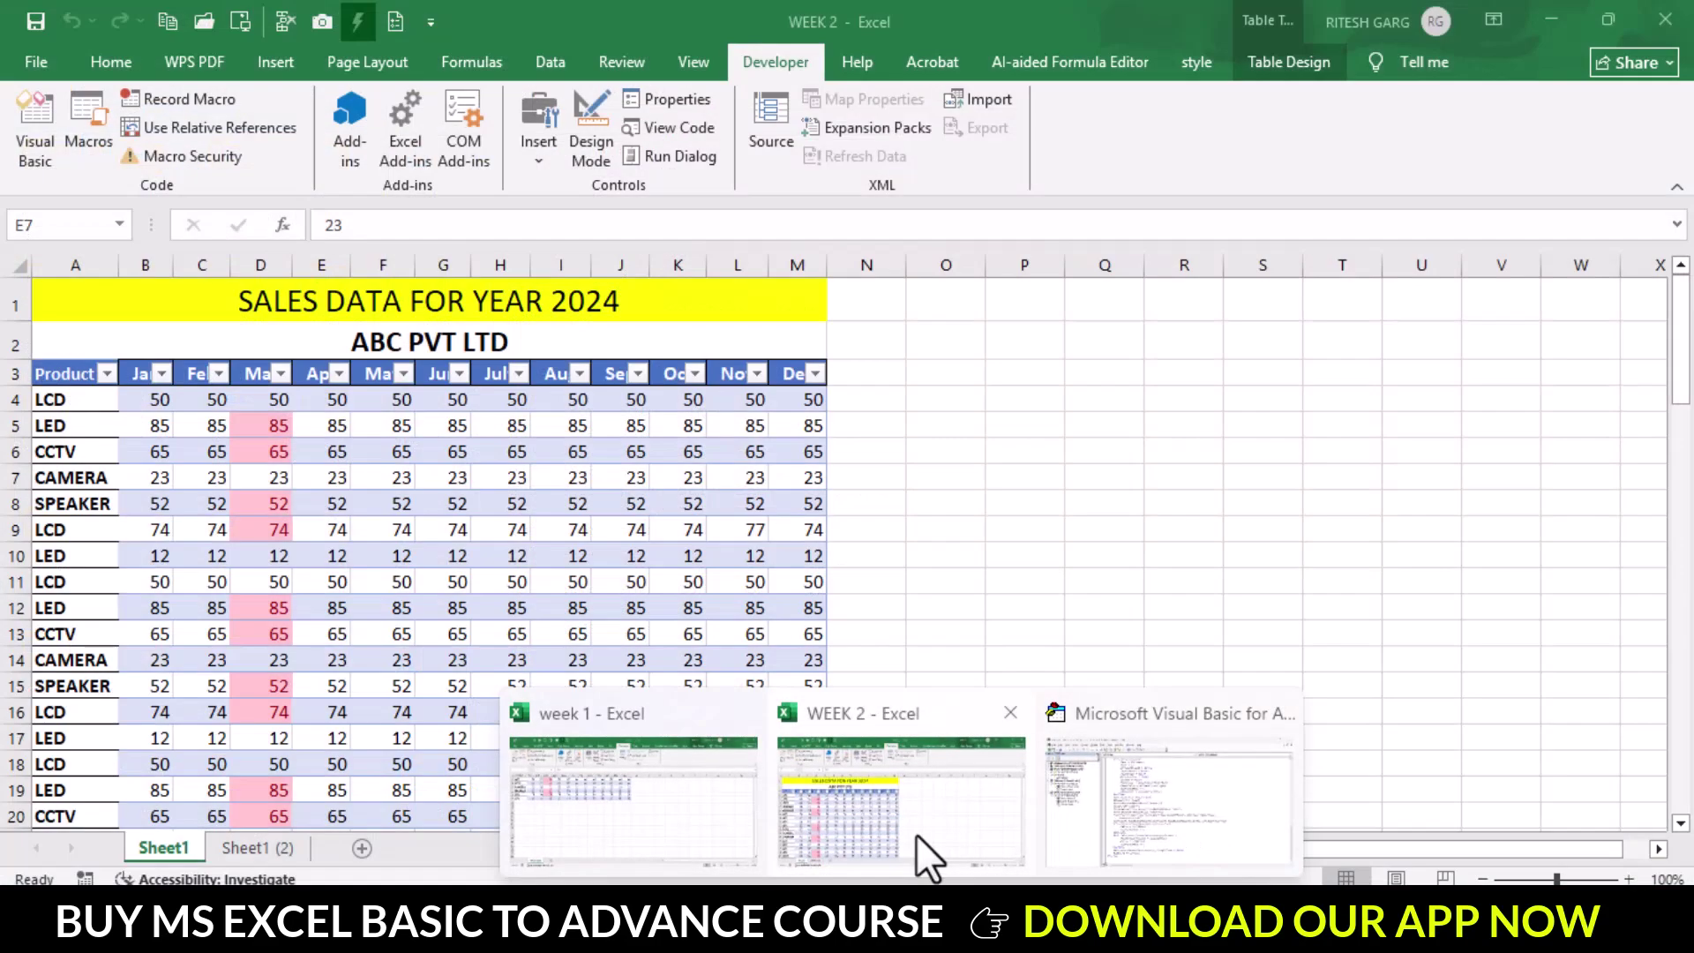
pyautogui.click(918, 831)
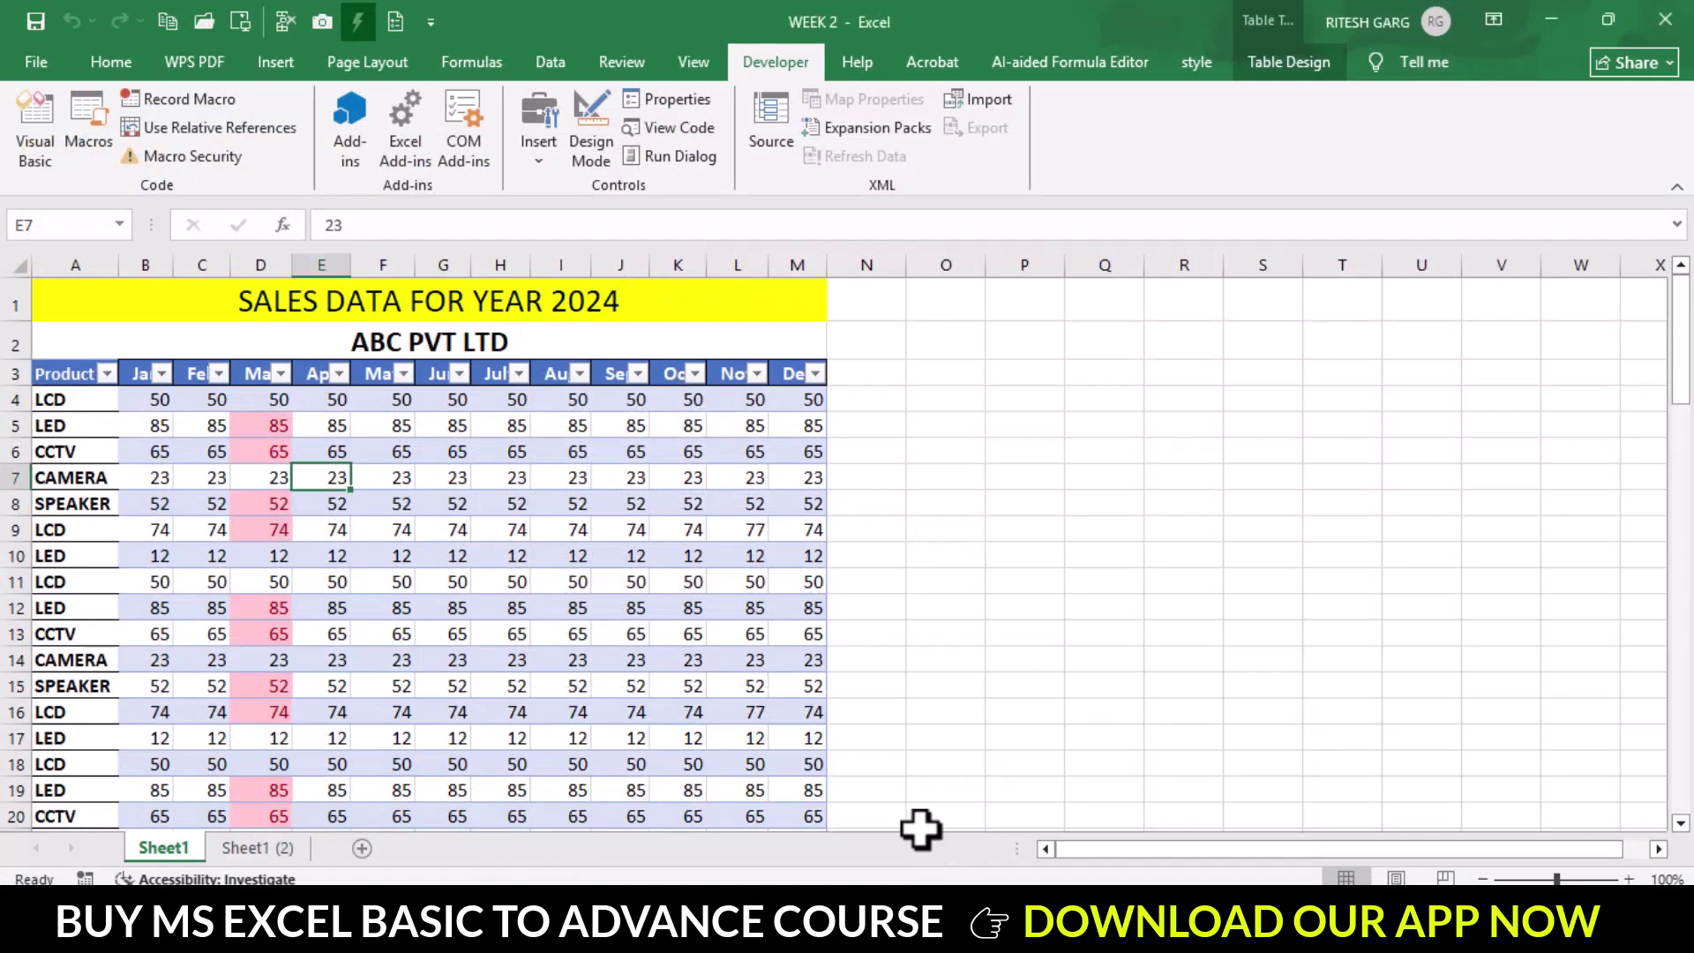
pyautogui.click(257, 848)
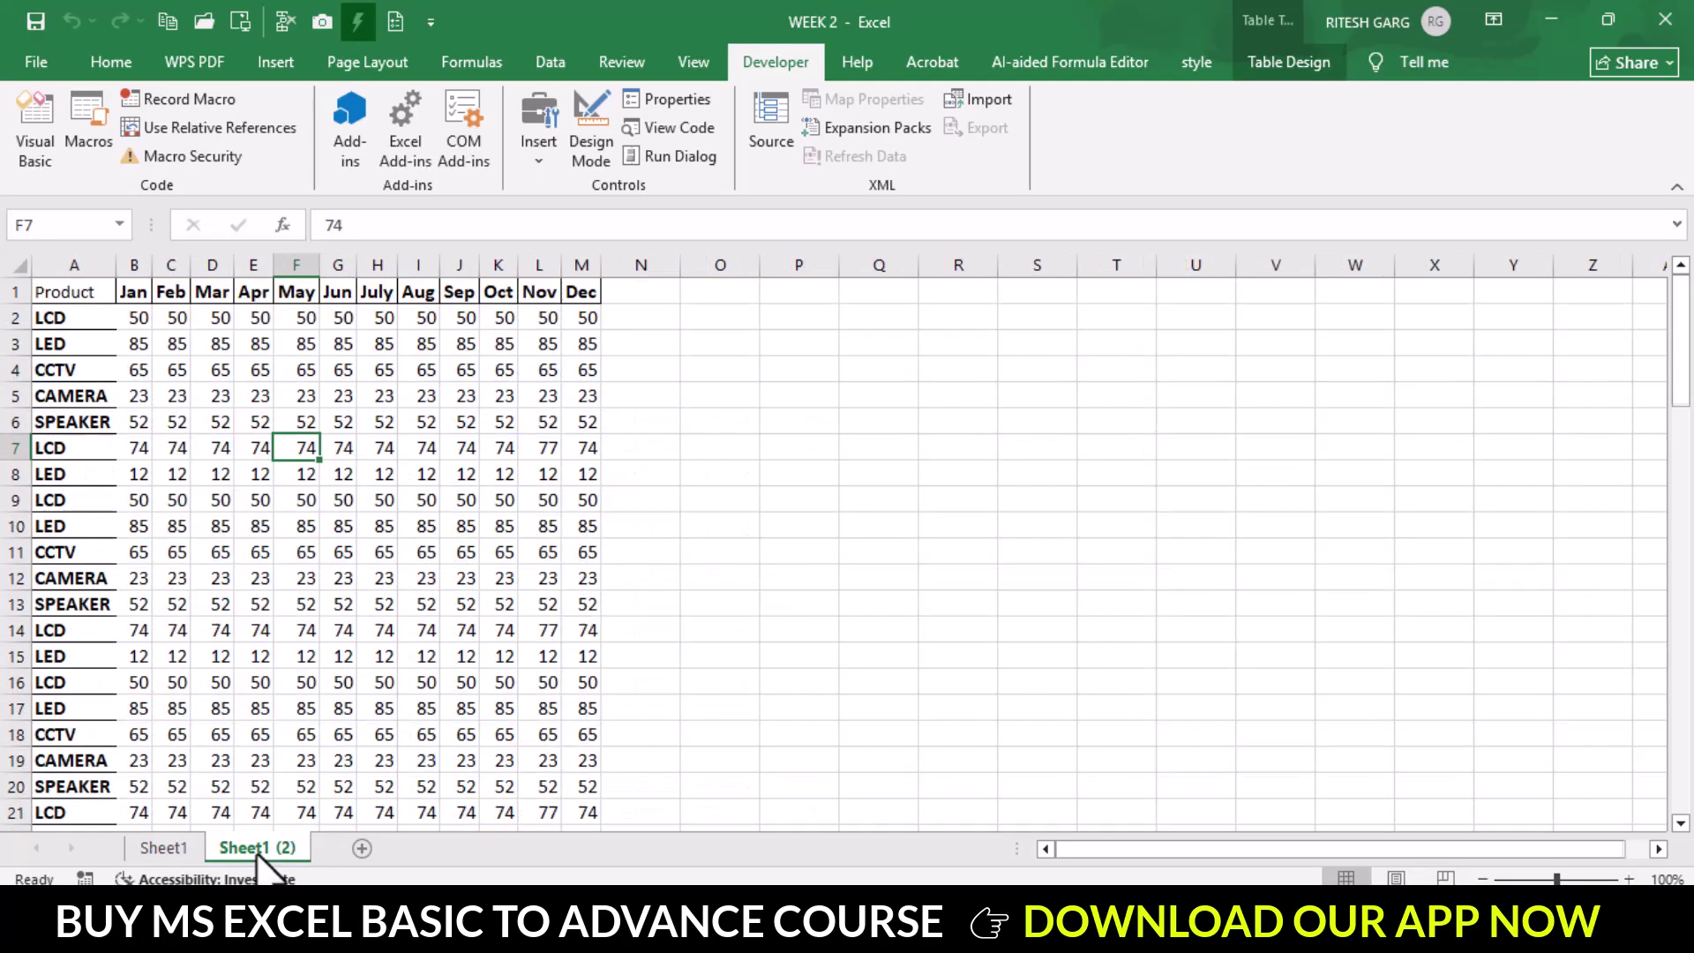
pyautogui.click(263, 423)
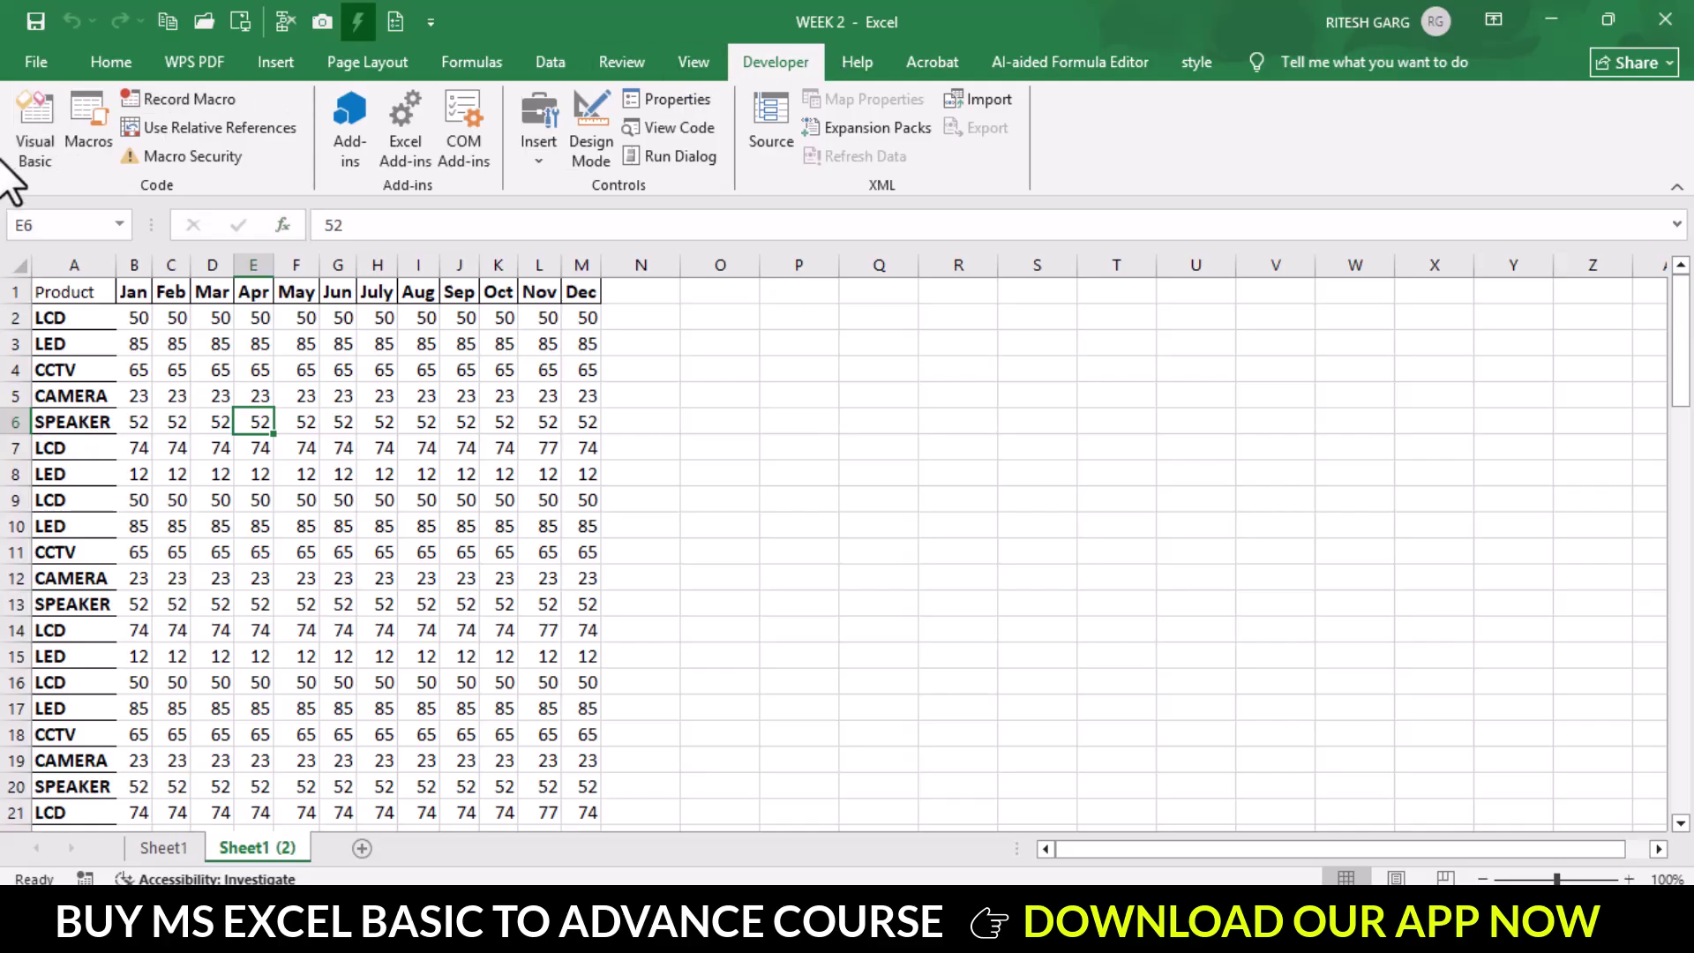
pyautogui.click(36, 132)
pyautogui.click(1008, 686)
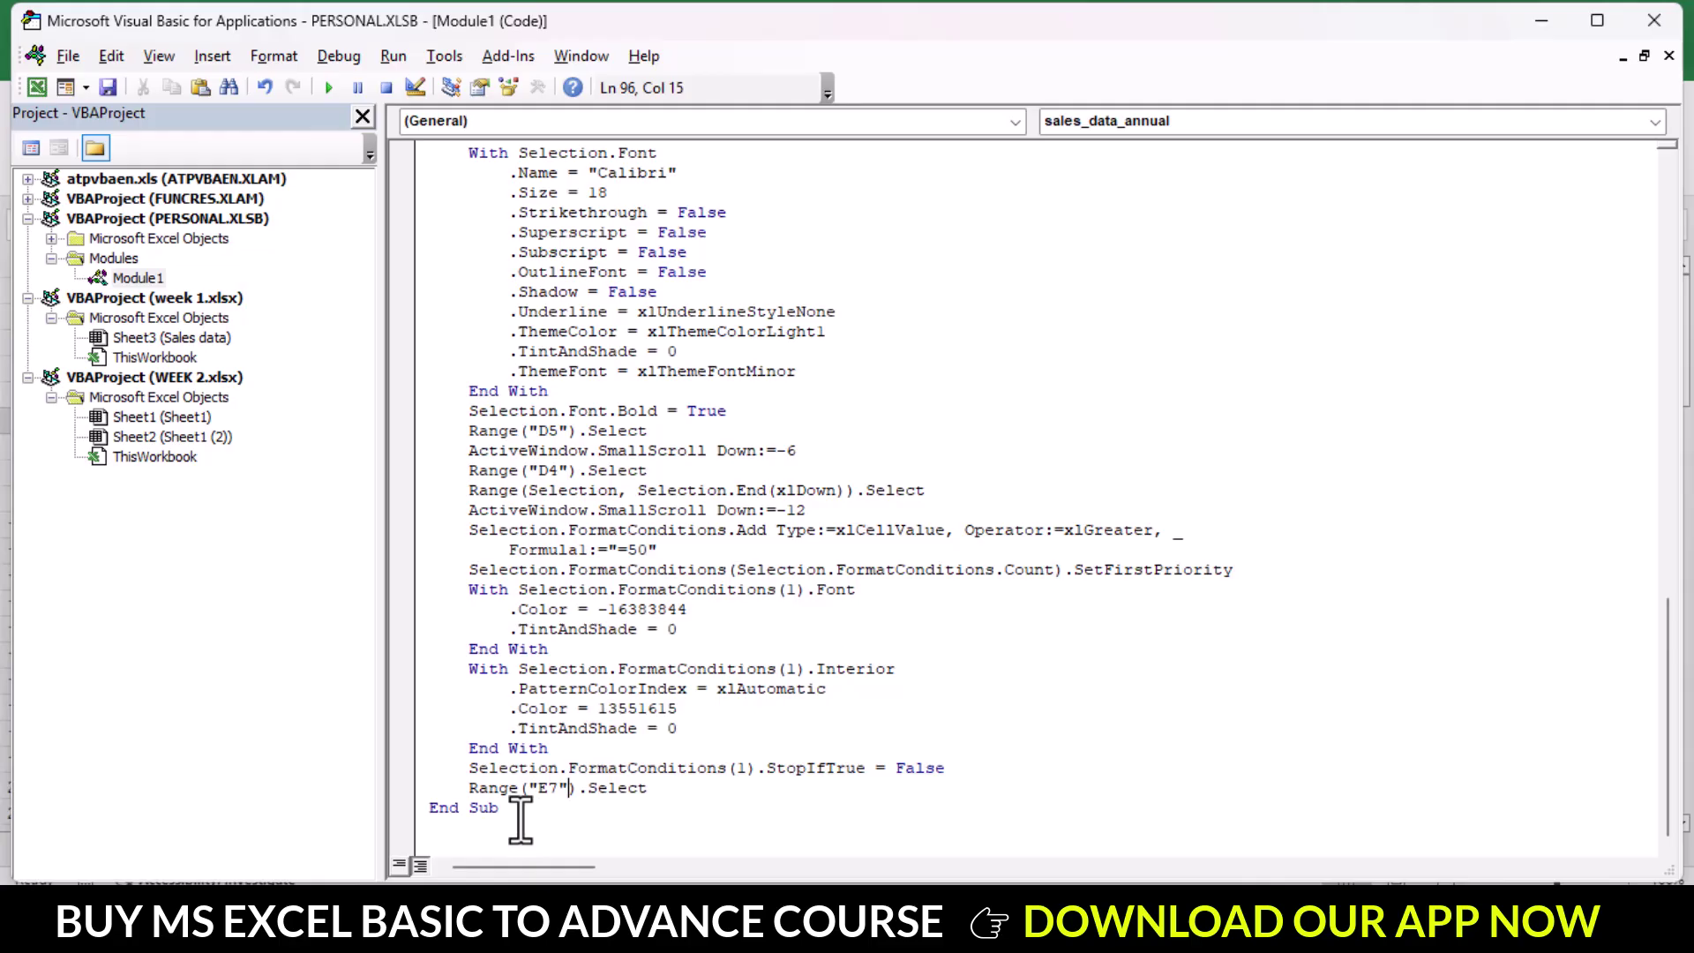
# Paste ChatGPT's macro after End Sub, rename it sales_data_annual_GPT, and close the editor
pyautogui.press('Return')
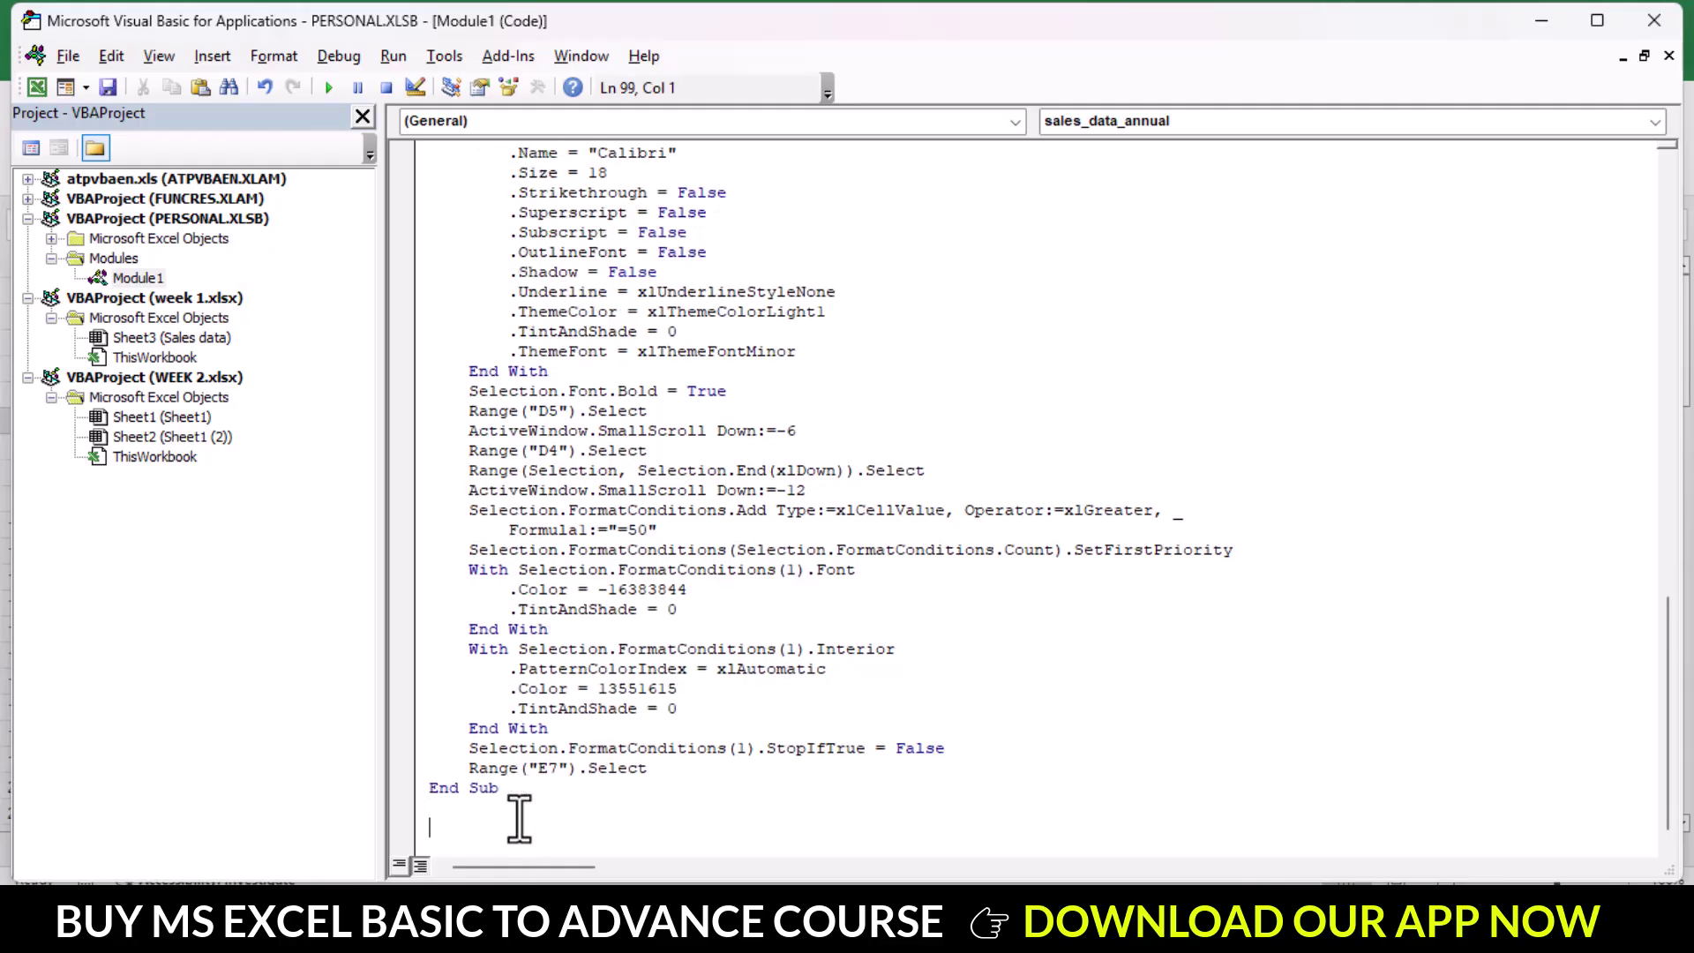
pyautogui.hotkey('ctrl', 'v')
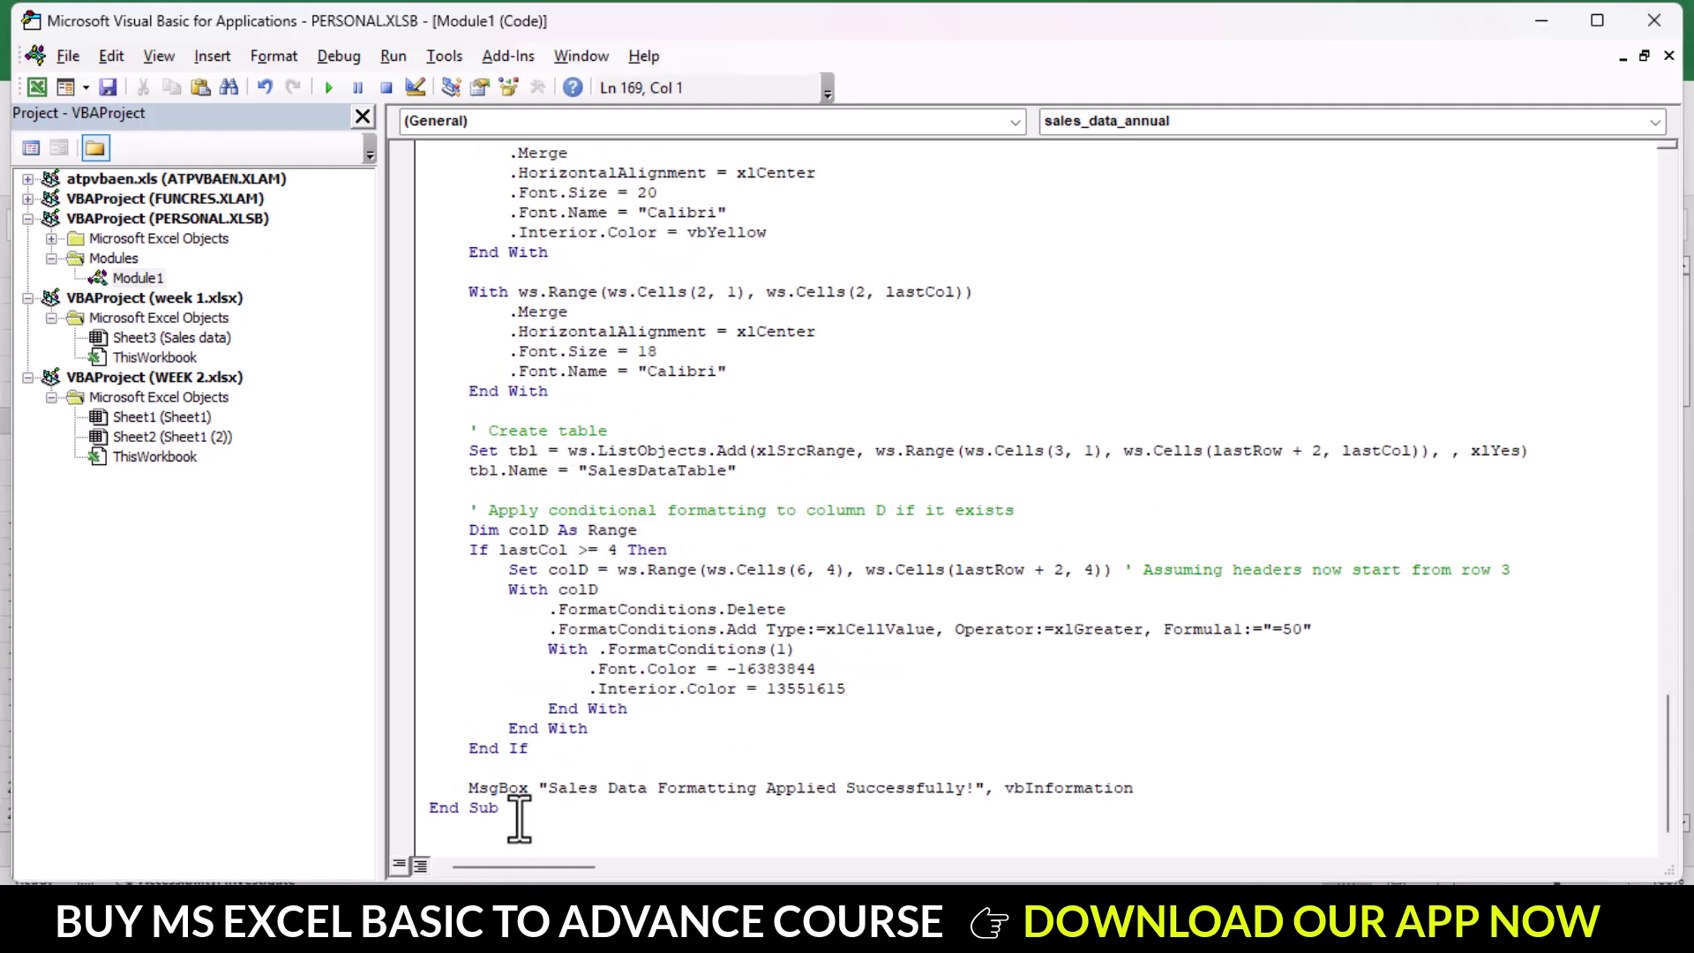
pyautogui.scroll(2, 519, 821)
pyautogui.scroll(3, 503, 733)
pyautogui.scroll(8, 486, 645)
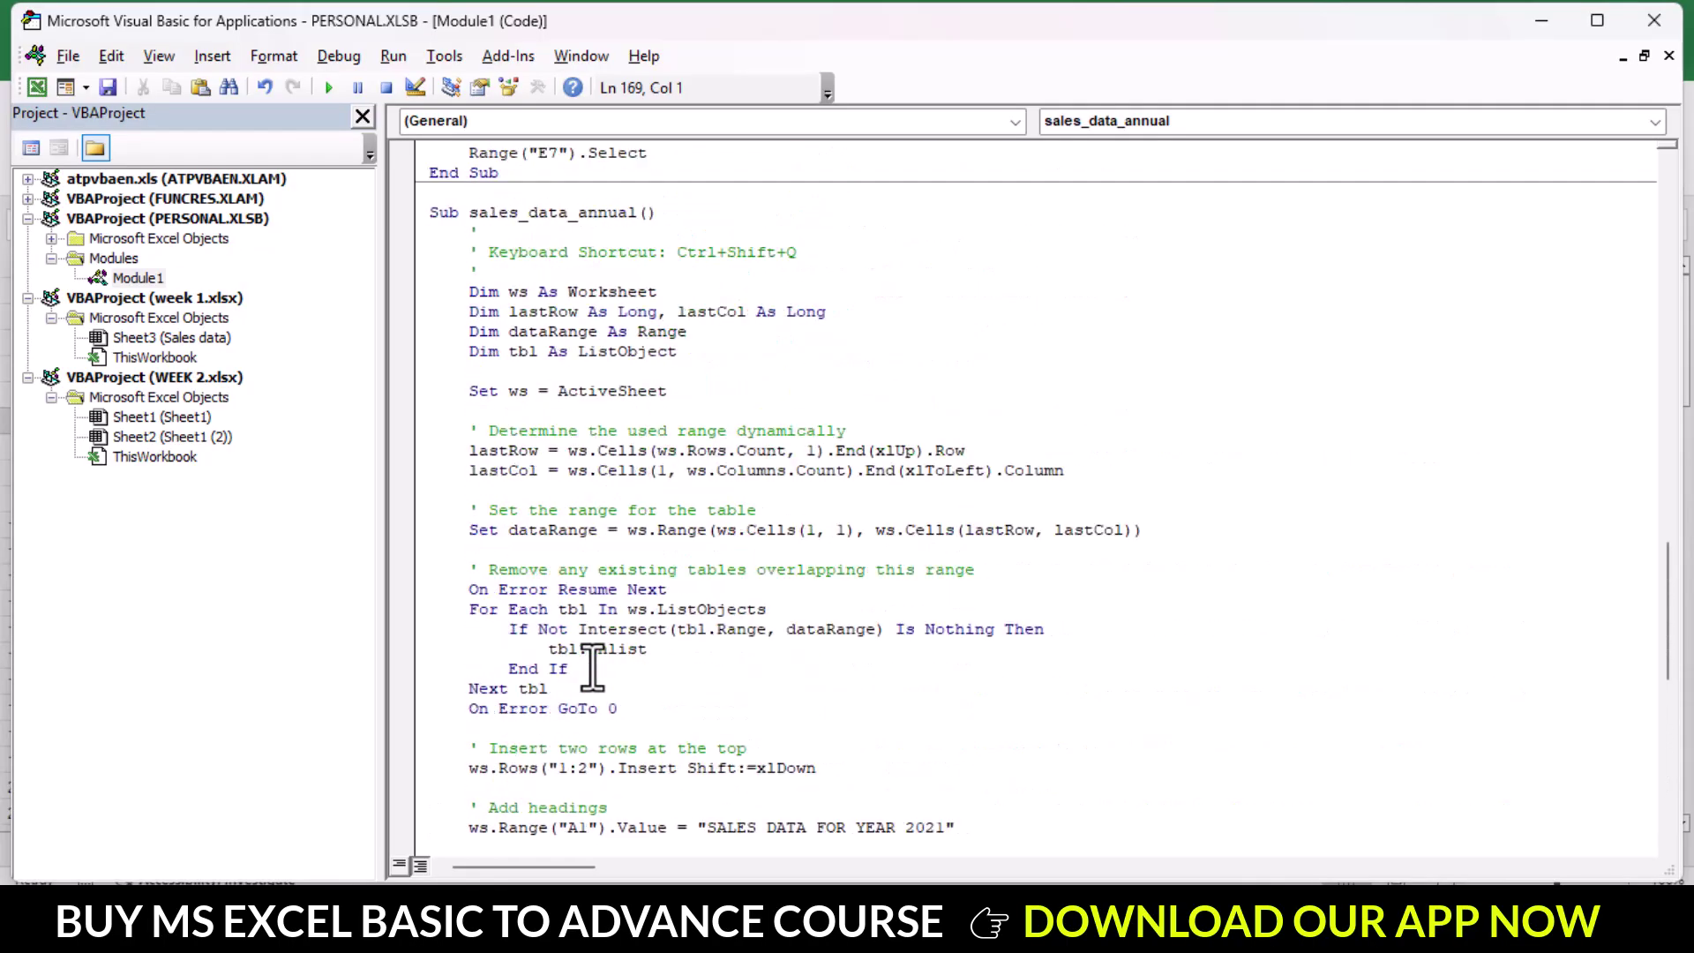
pyautogui.scroll(4, 565, 657)
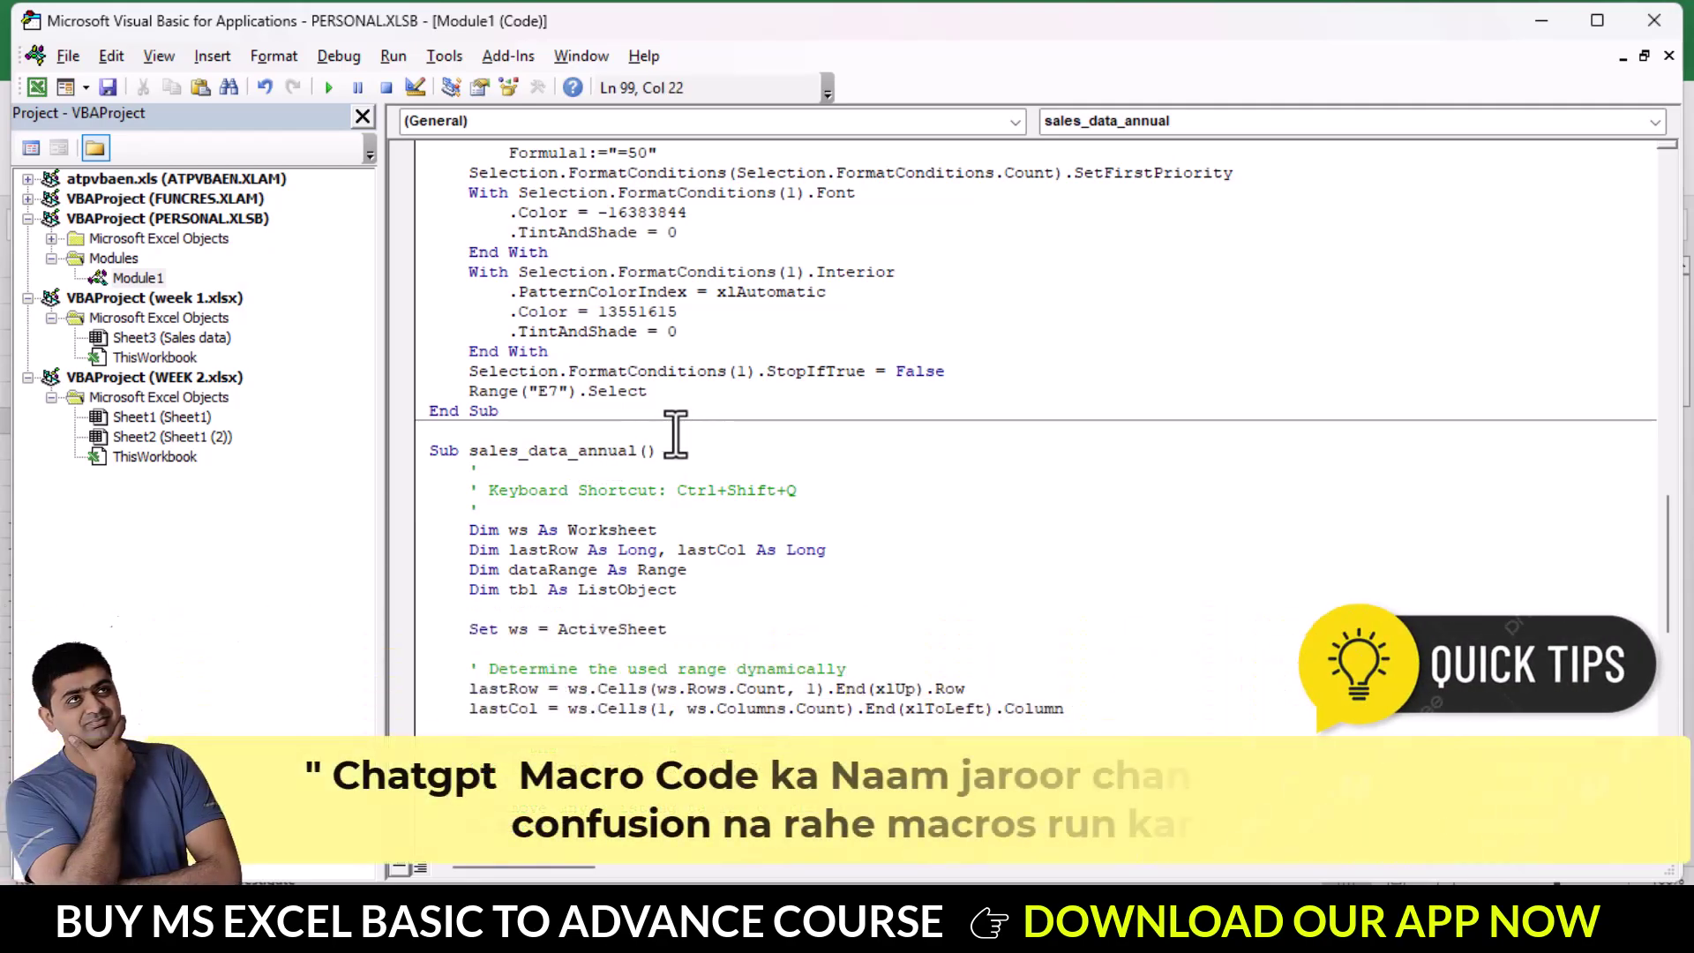
pyautogui.write('_GPT')
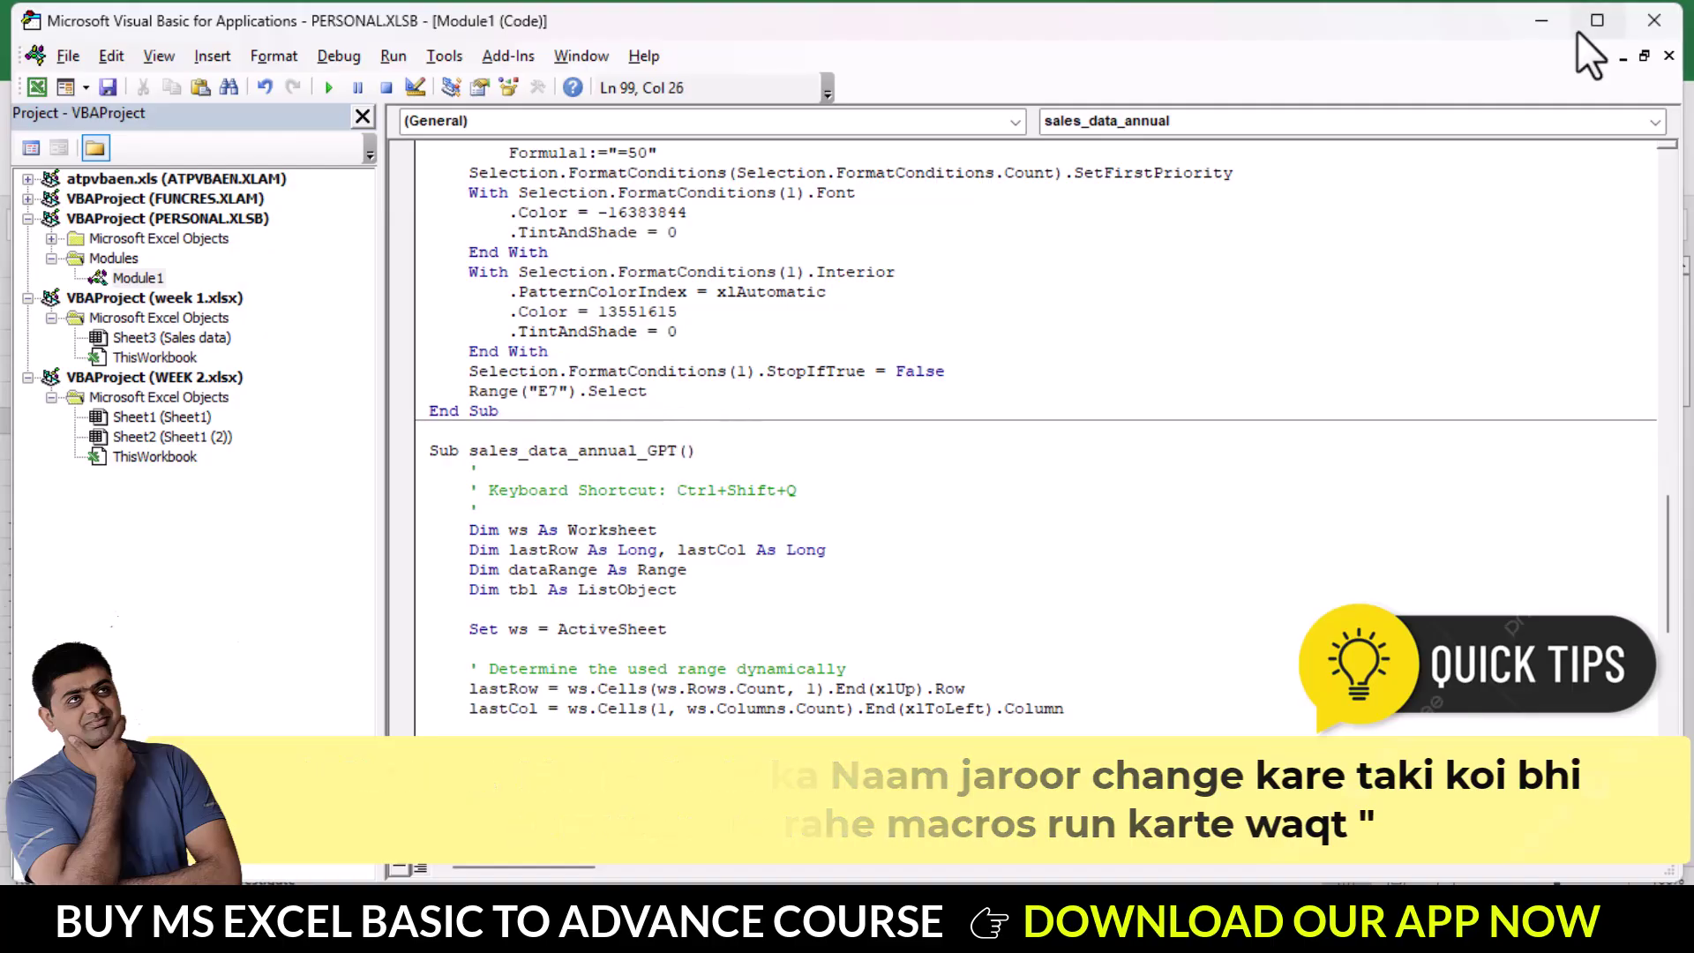
pyautogui.click(1655, 20)
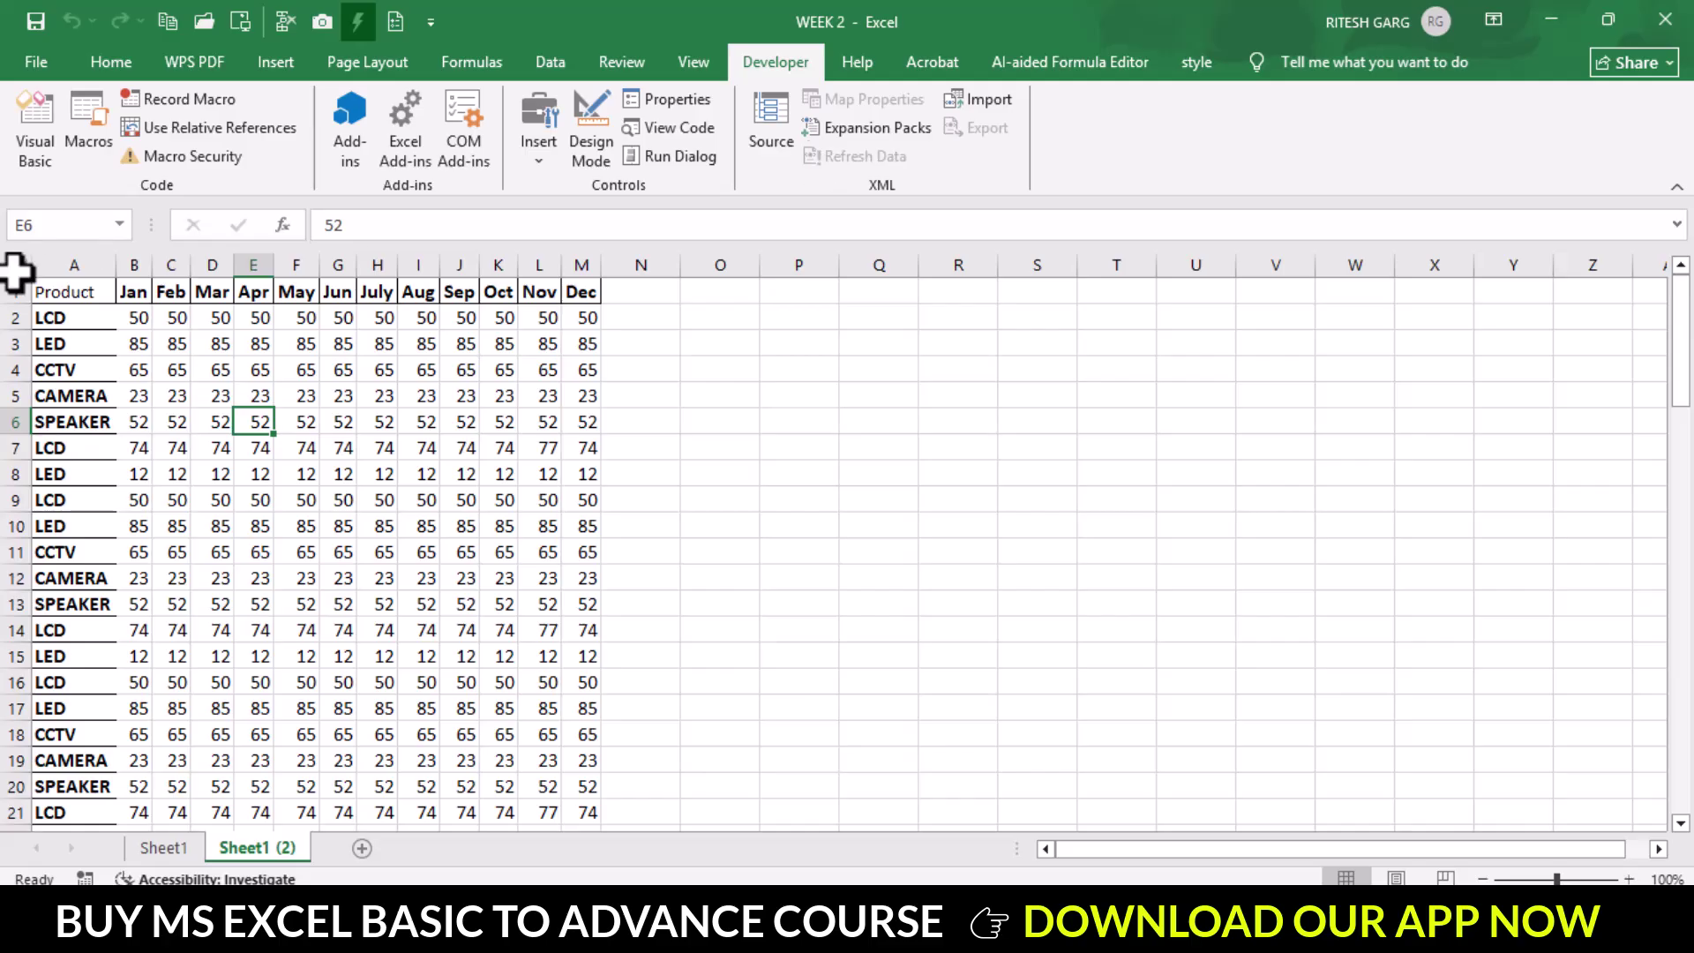
# From cell B2, run PERSONAL.XLSB!sales_data_annual_GPT and dismiss its confirmation message
pyautogui.click(134, 320)
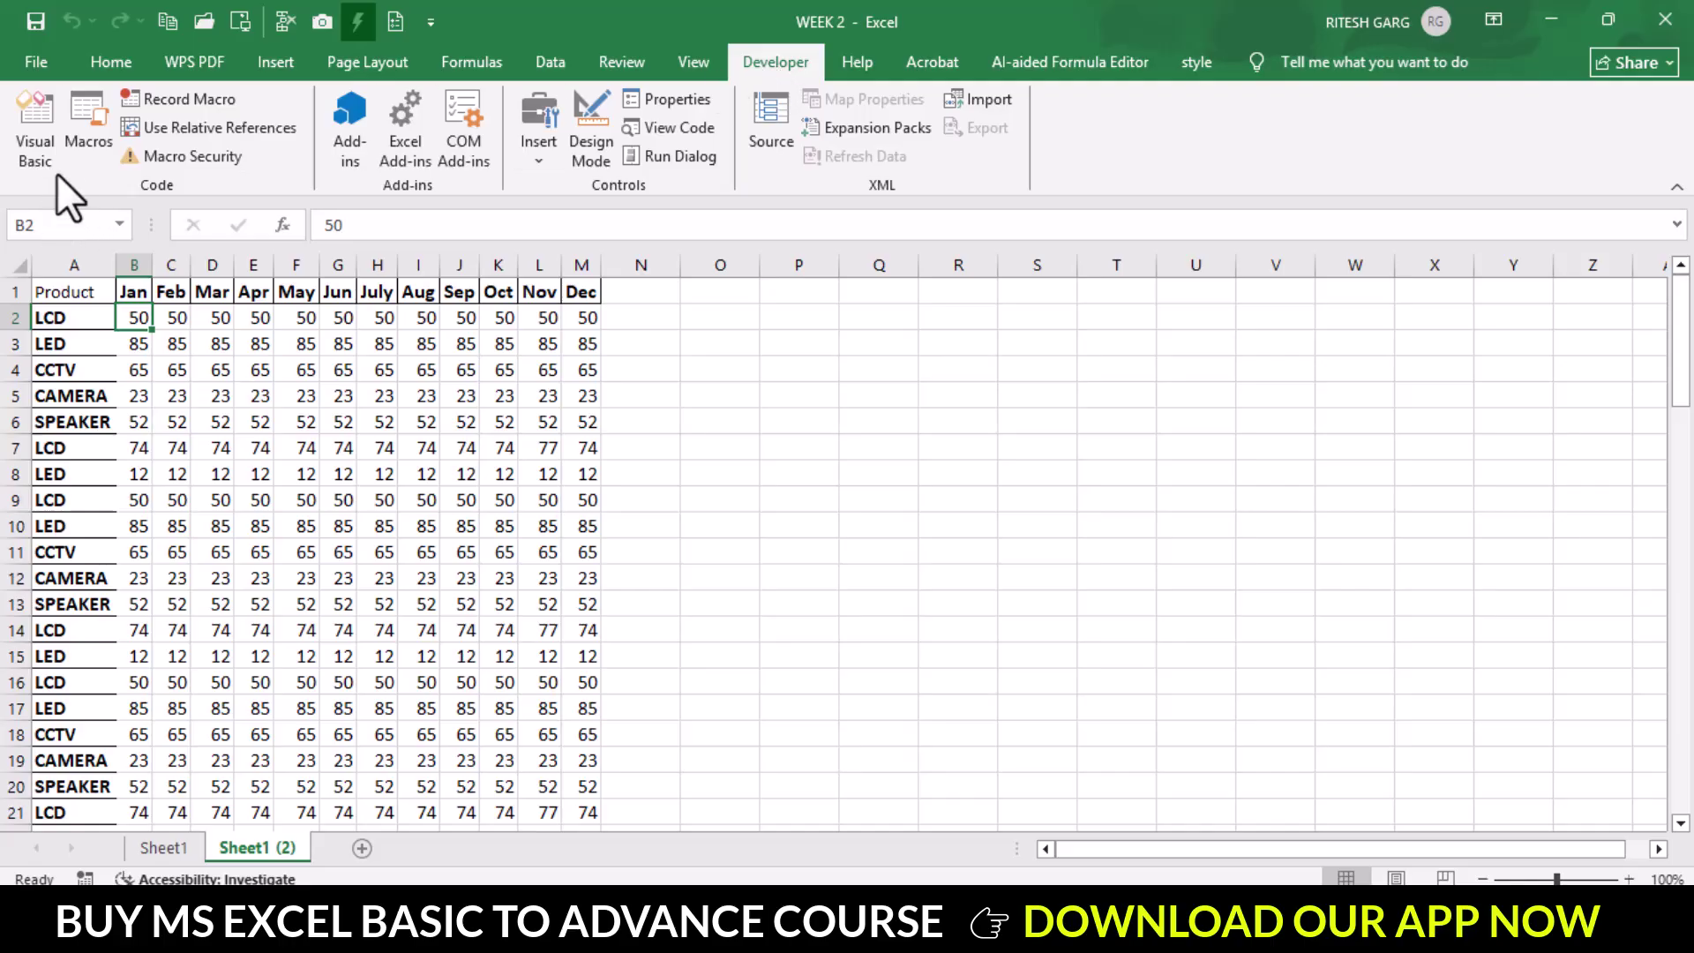
pyautogui.click(89, 133)
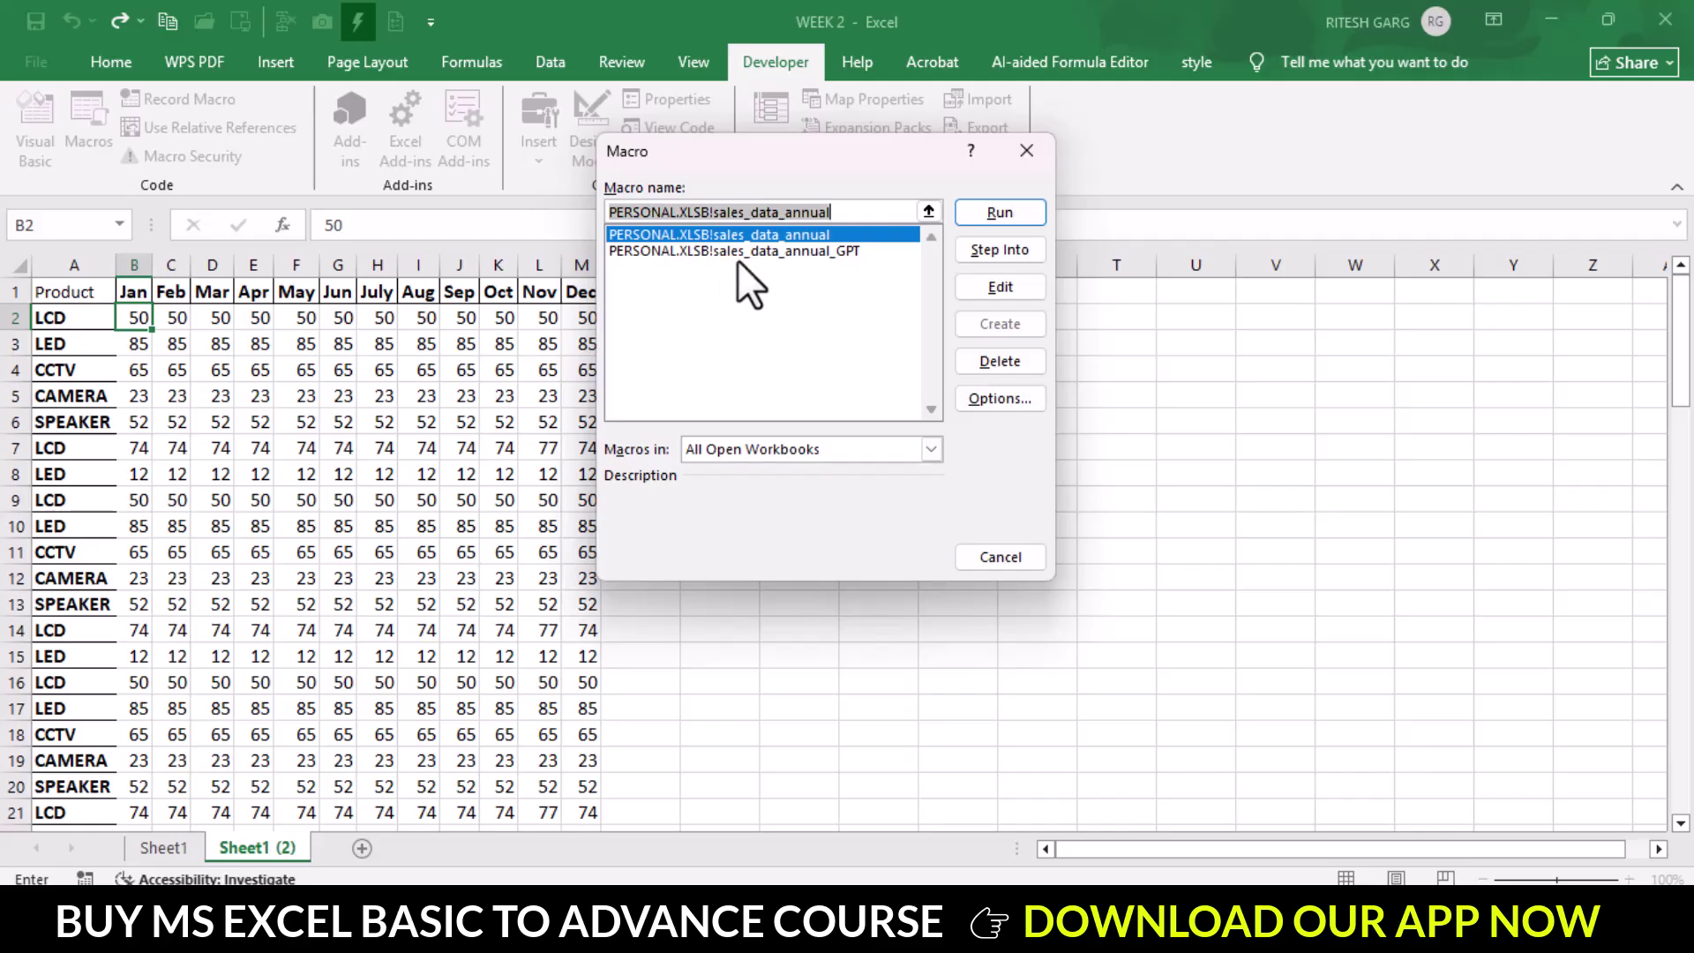
pyautogui.click(838, 254)
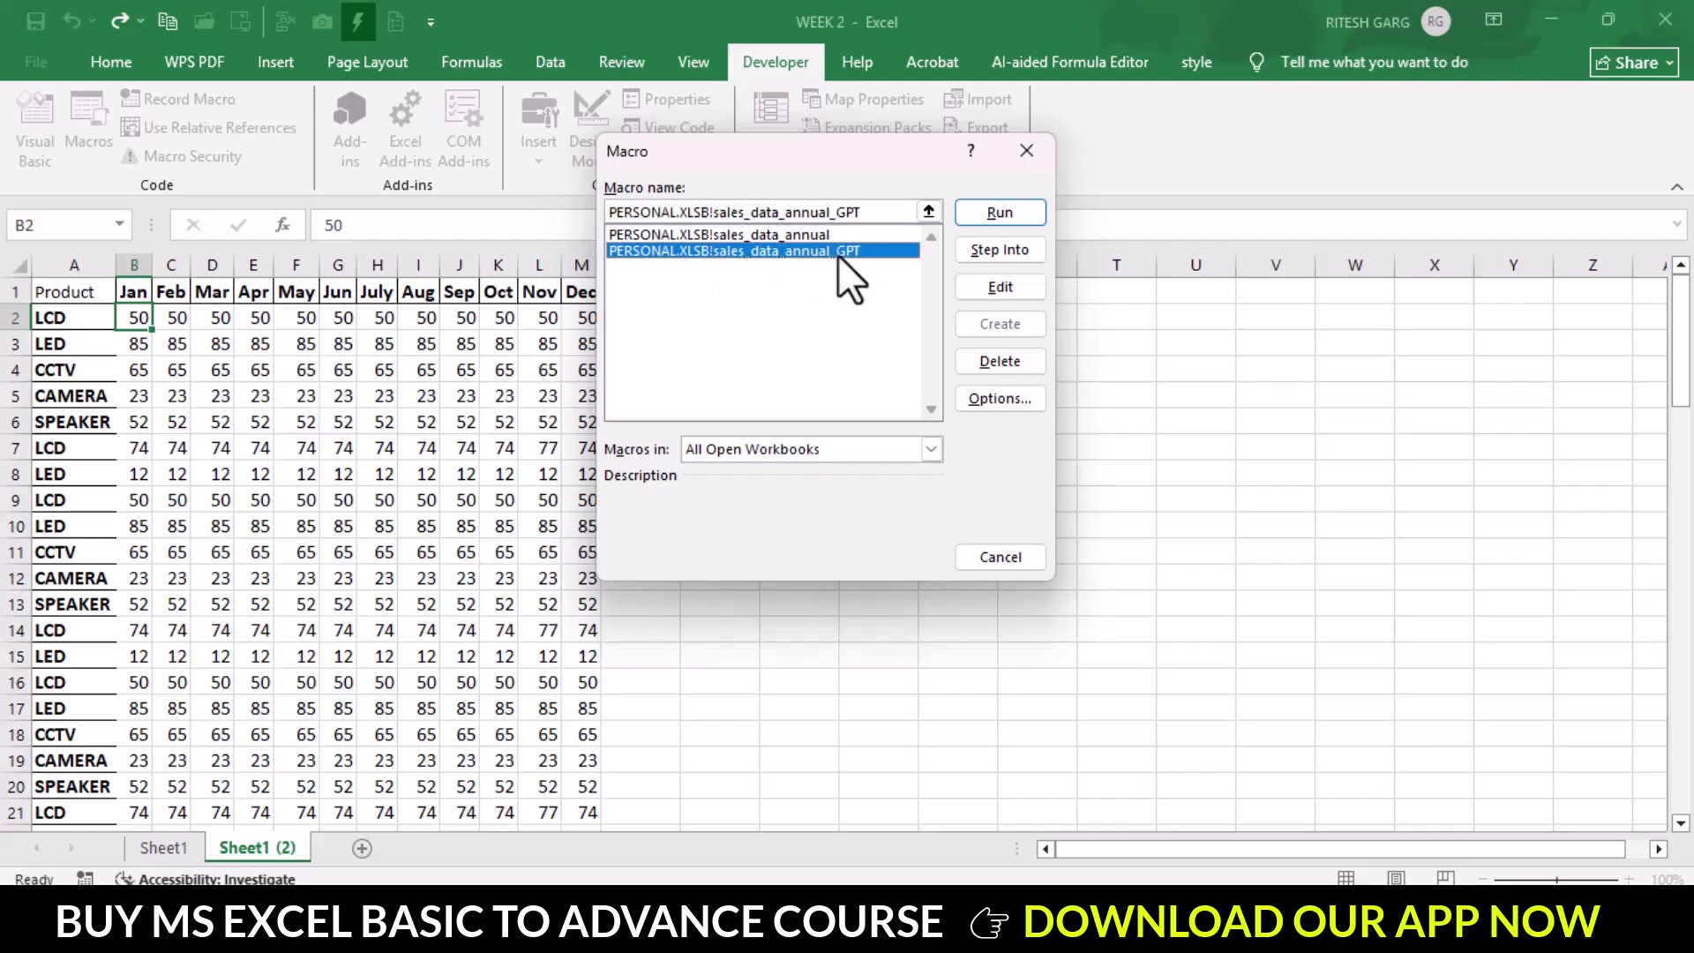
pyautogui.click(967, 219)
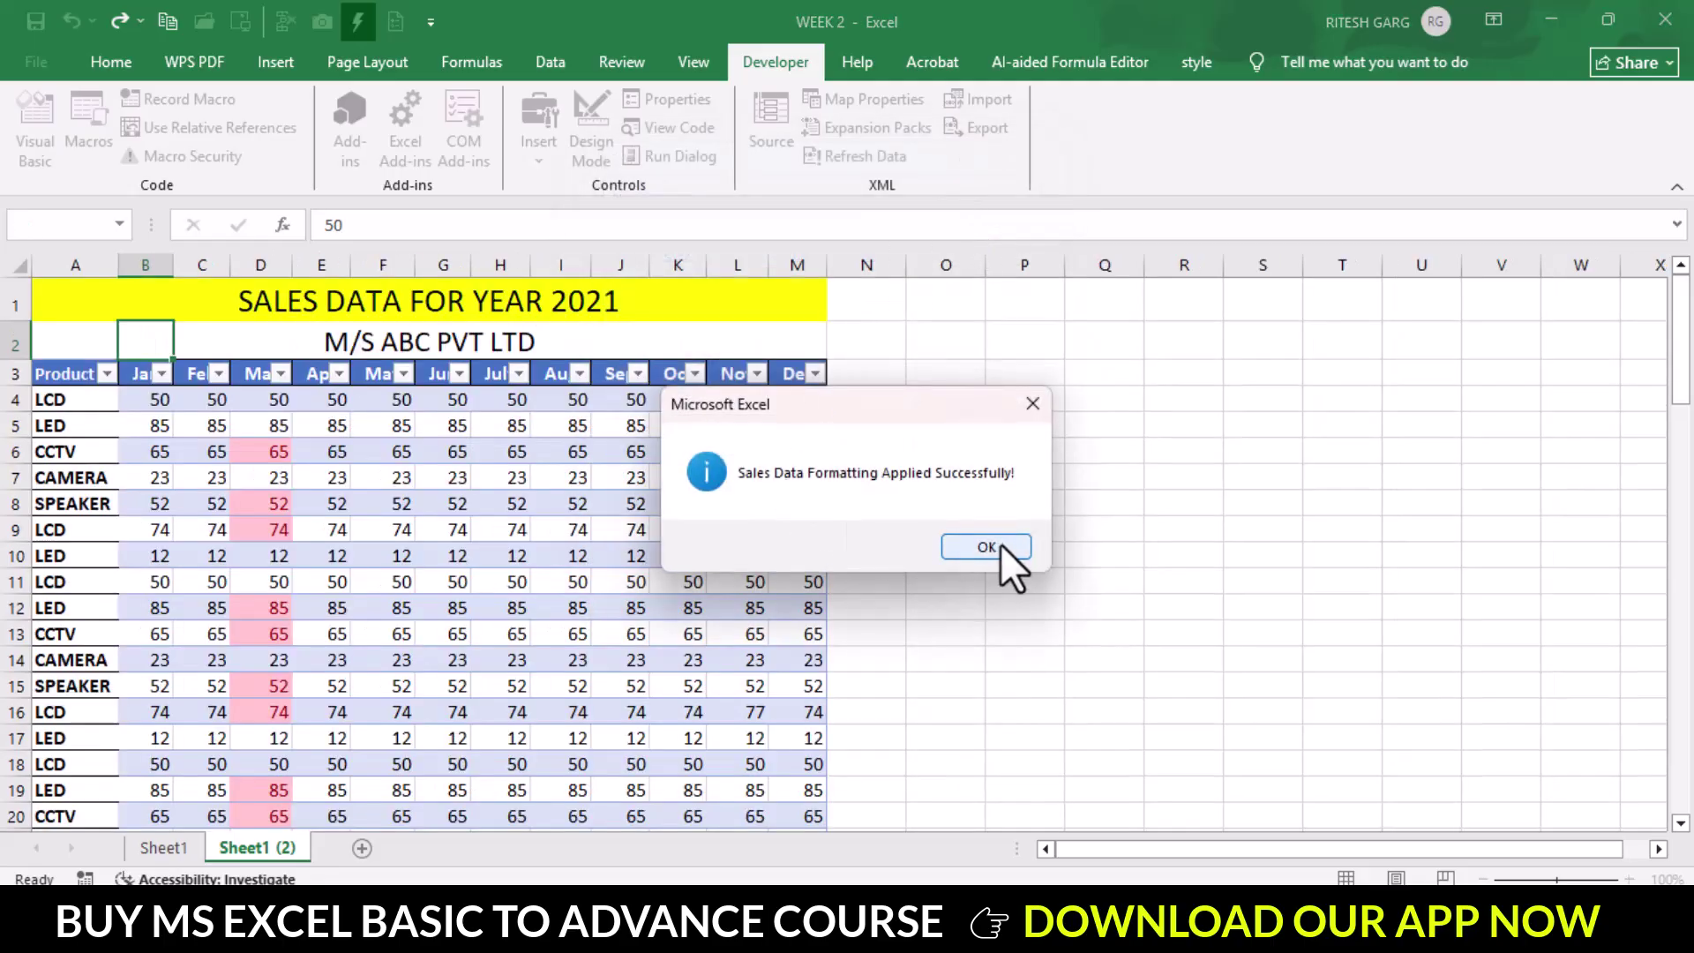
pyautogui.click(986, 547)
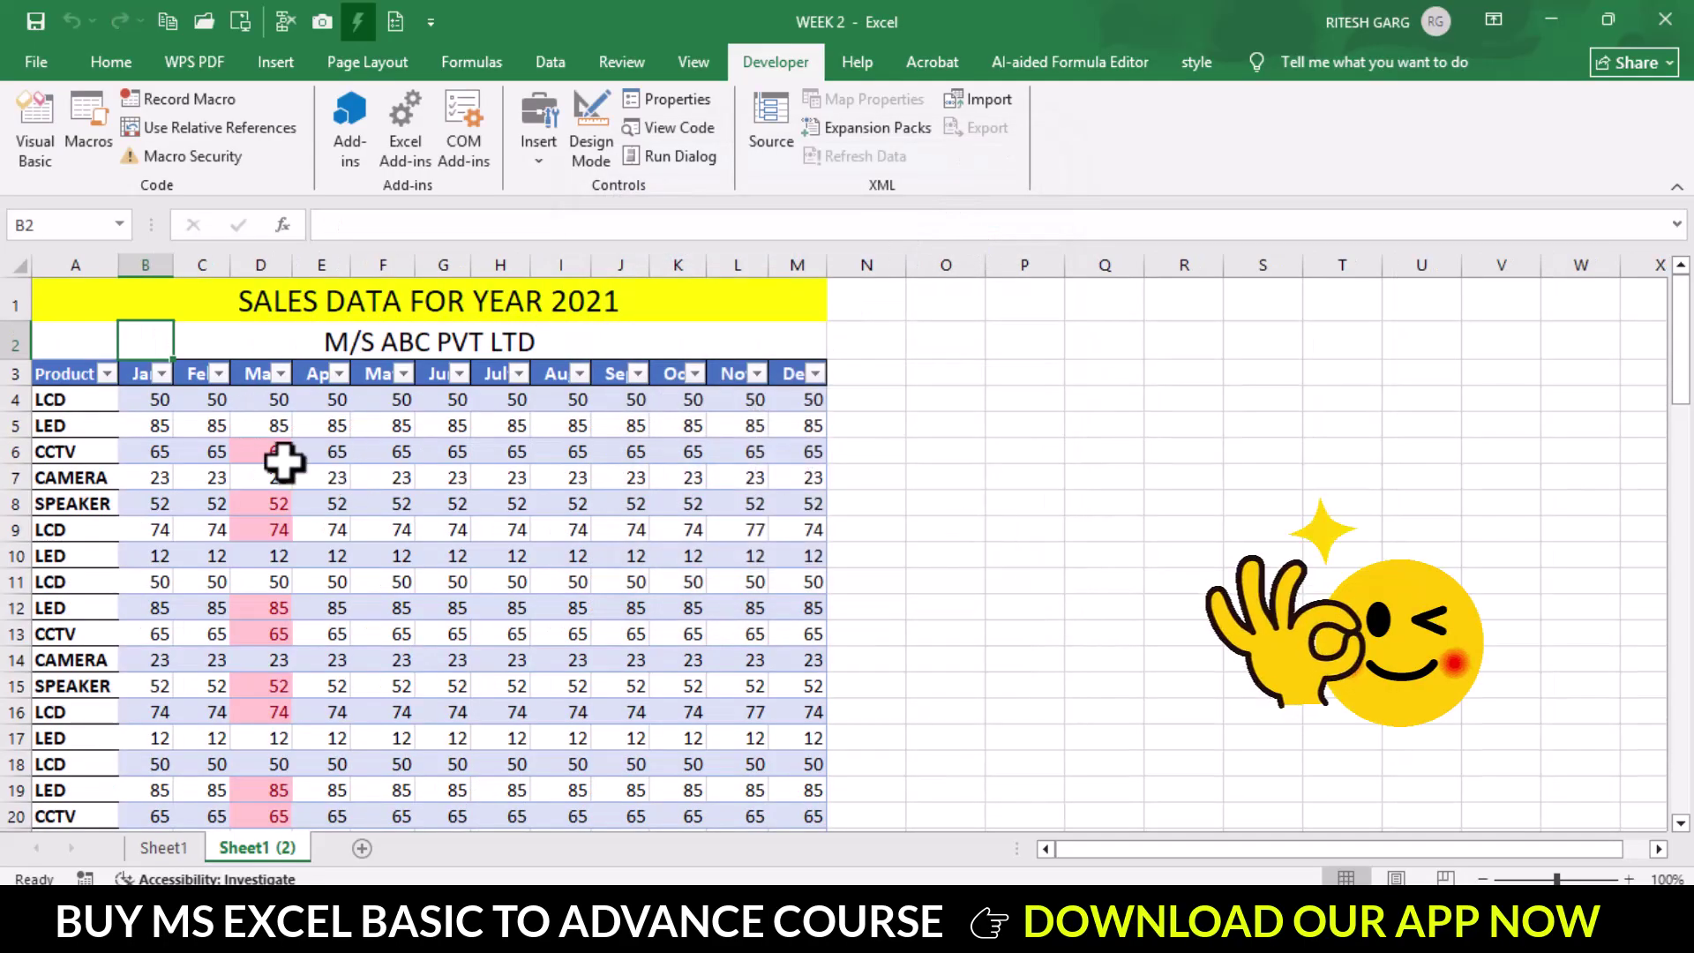
pyautogui.scroll(-3, 272, 583)
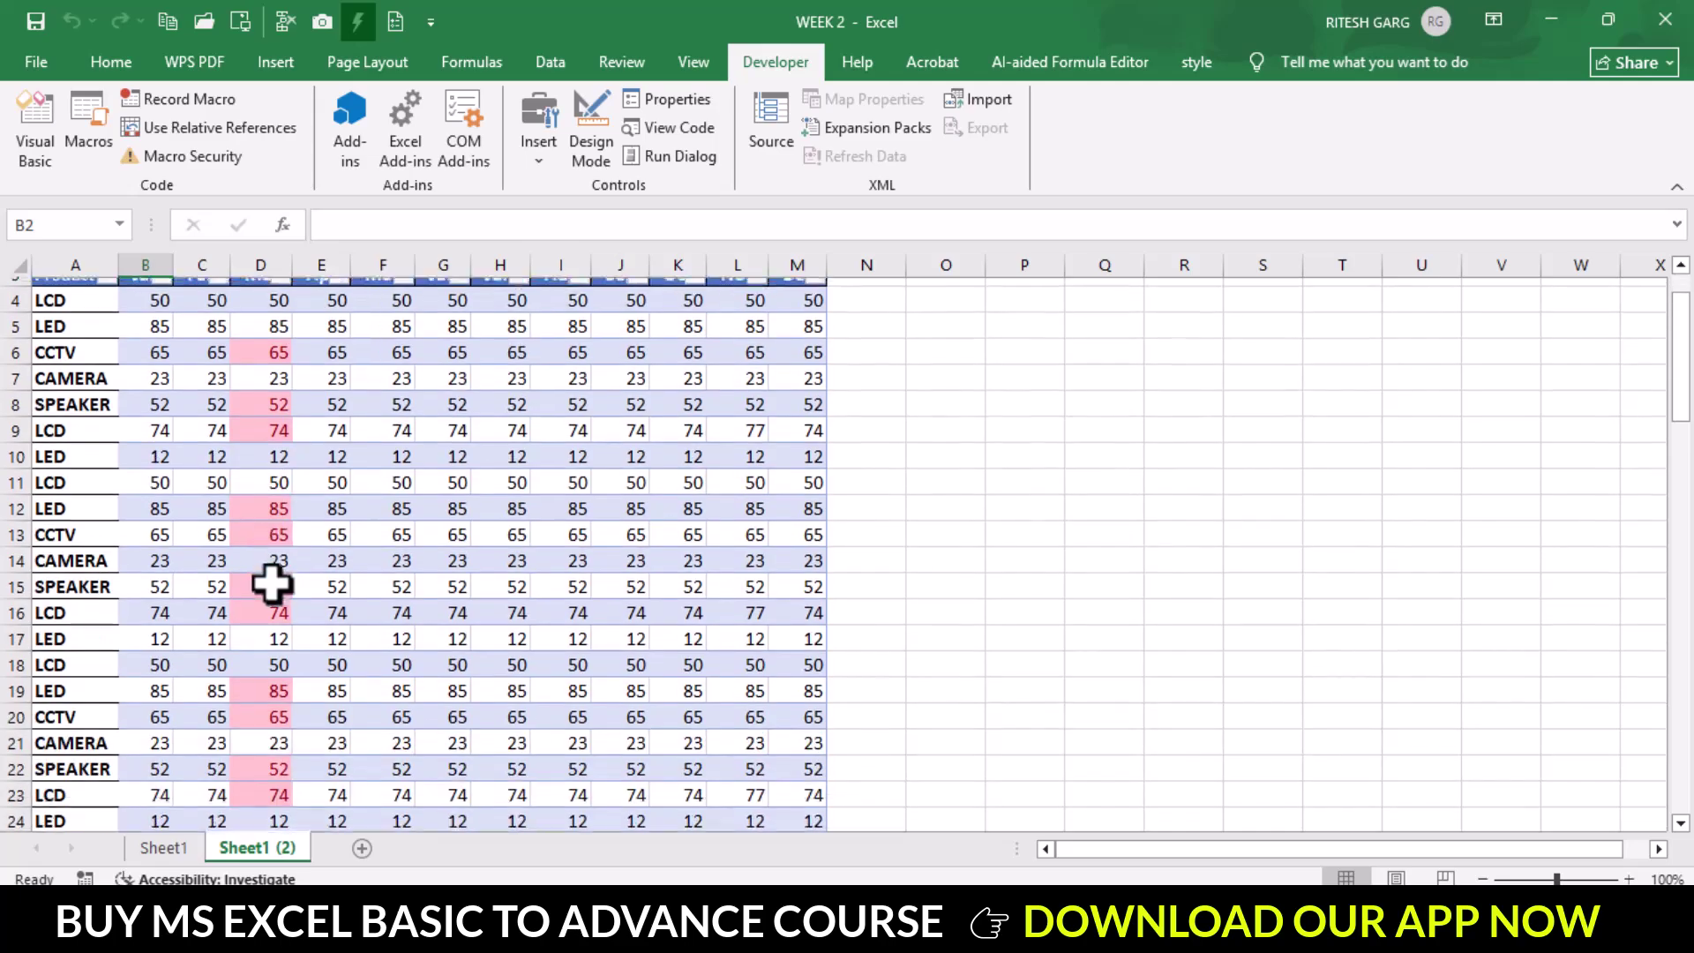
pyautogui.scroll(-4, 273, 581)
pyautogui.scroll(-4, 275, 579)
pyautogui.scroll(-4, 279, 577)
pyautogui.scroll(-4, 281, 574)
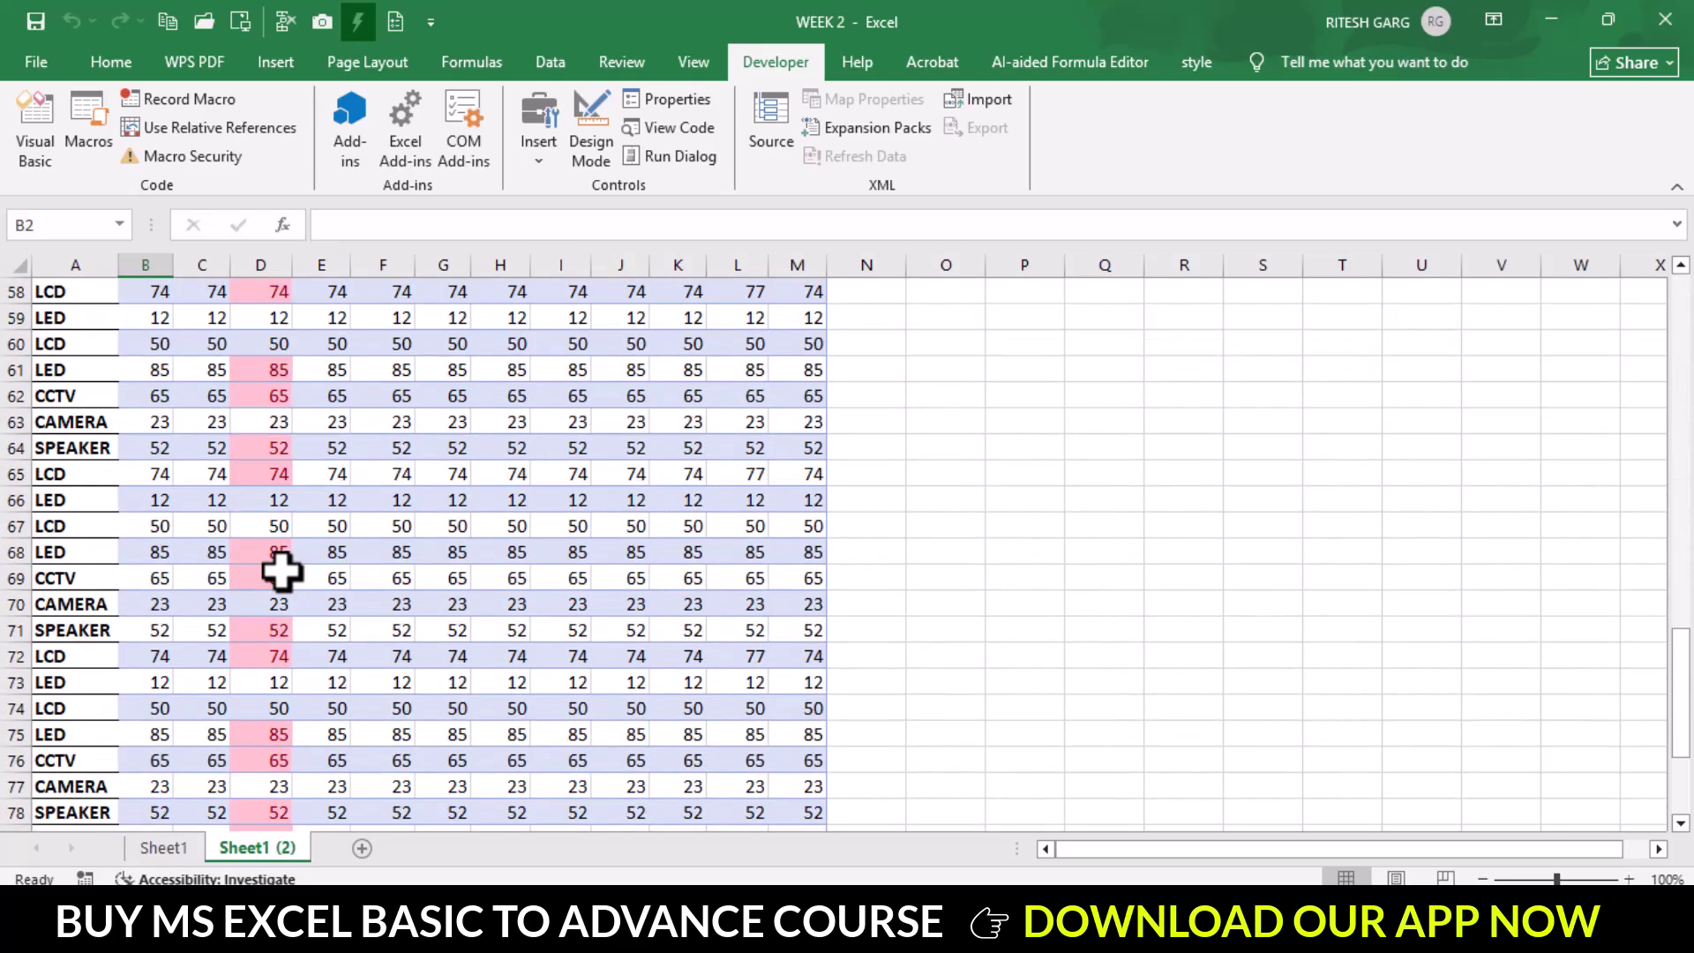
pyautogui.scroll(-7, 283, 574)
pyautogui.scroll(4, 304, 569)
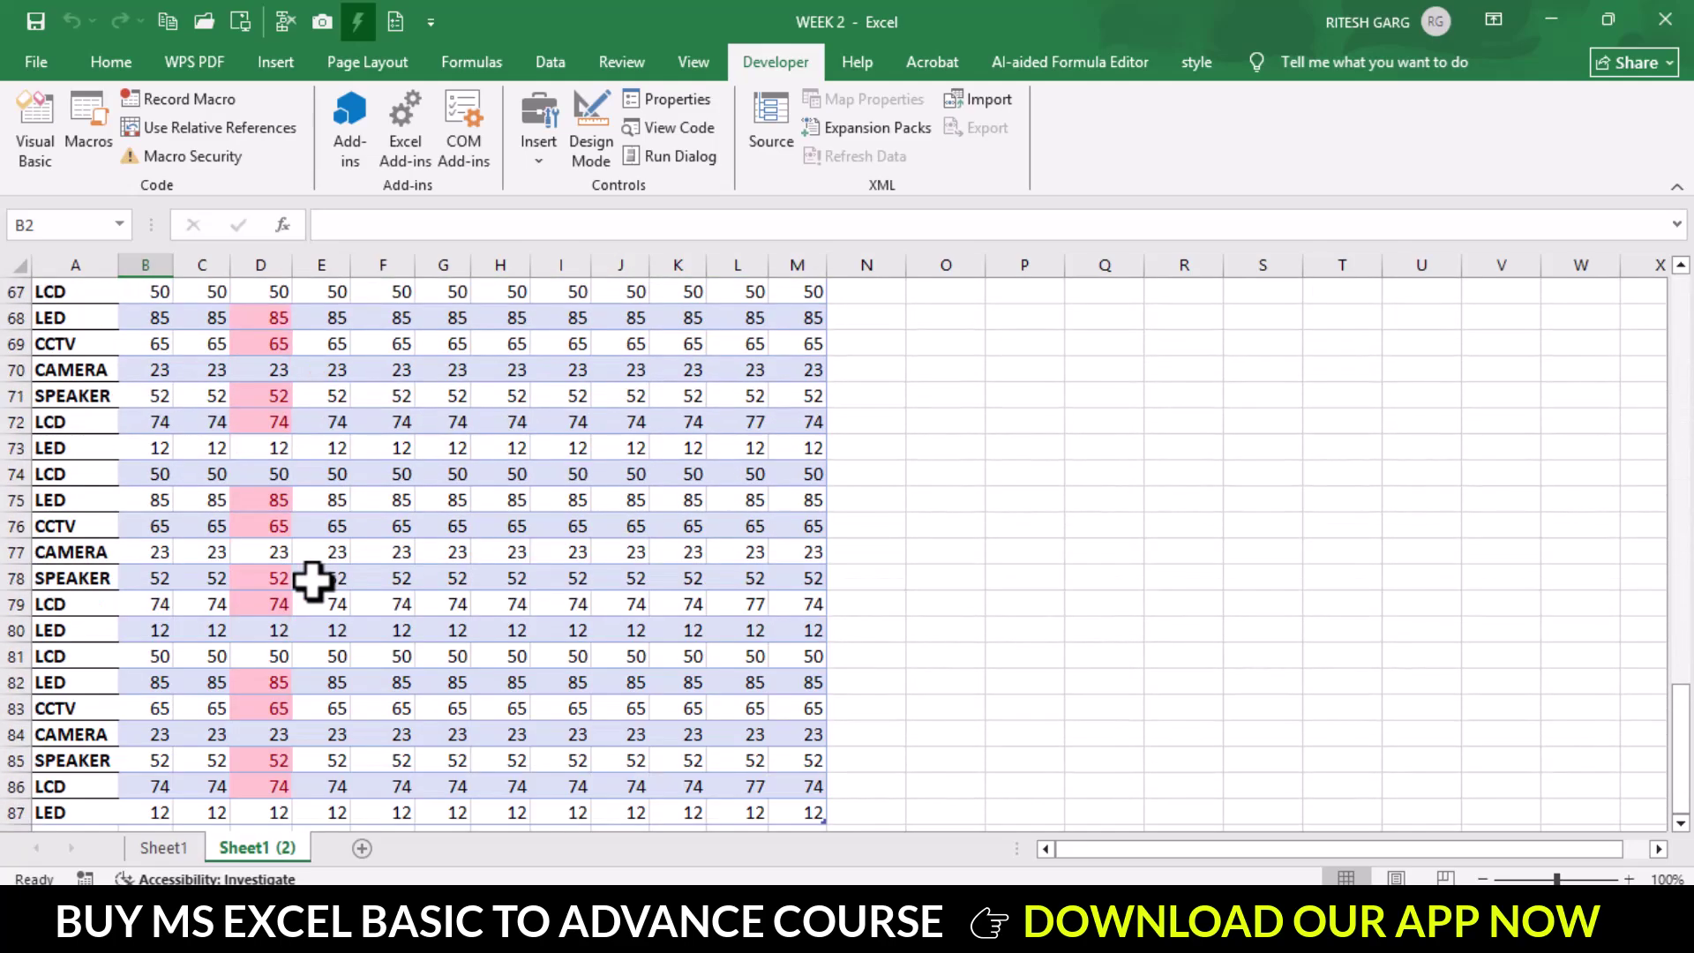
pyautogui.scroll(5, 314, 574)
pyautogui.scroll(4, 314, 574)
pyautogui.scroll(10, 265, 556)
pyautogui.scroll(-1, 176, 502)
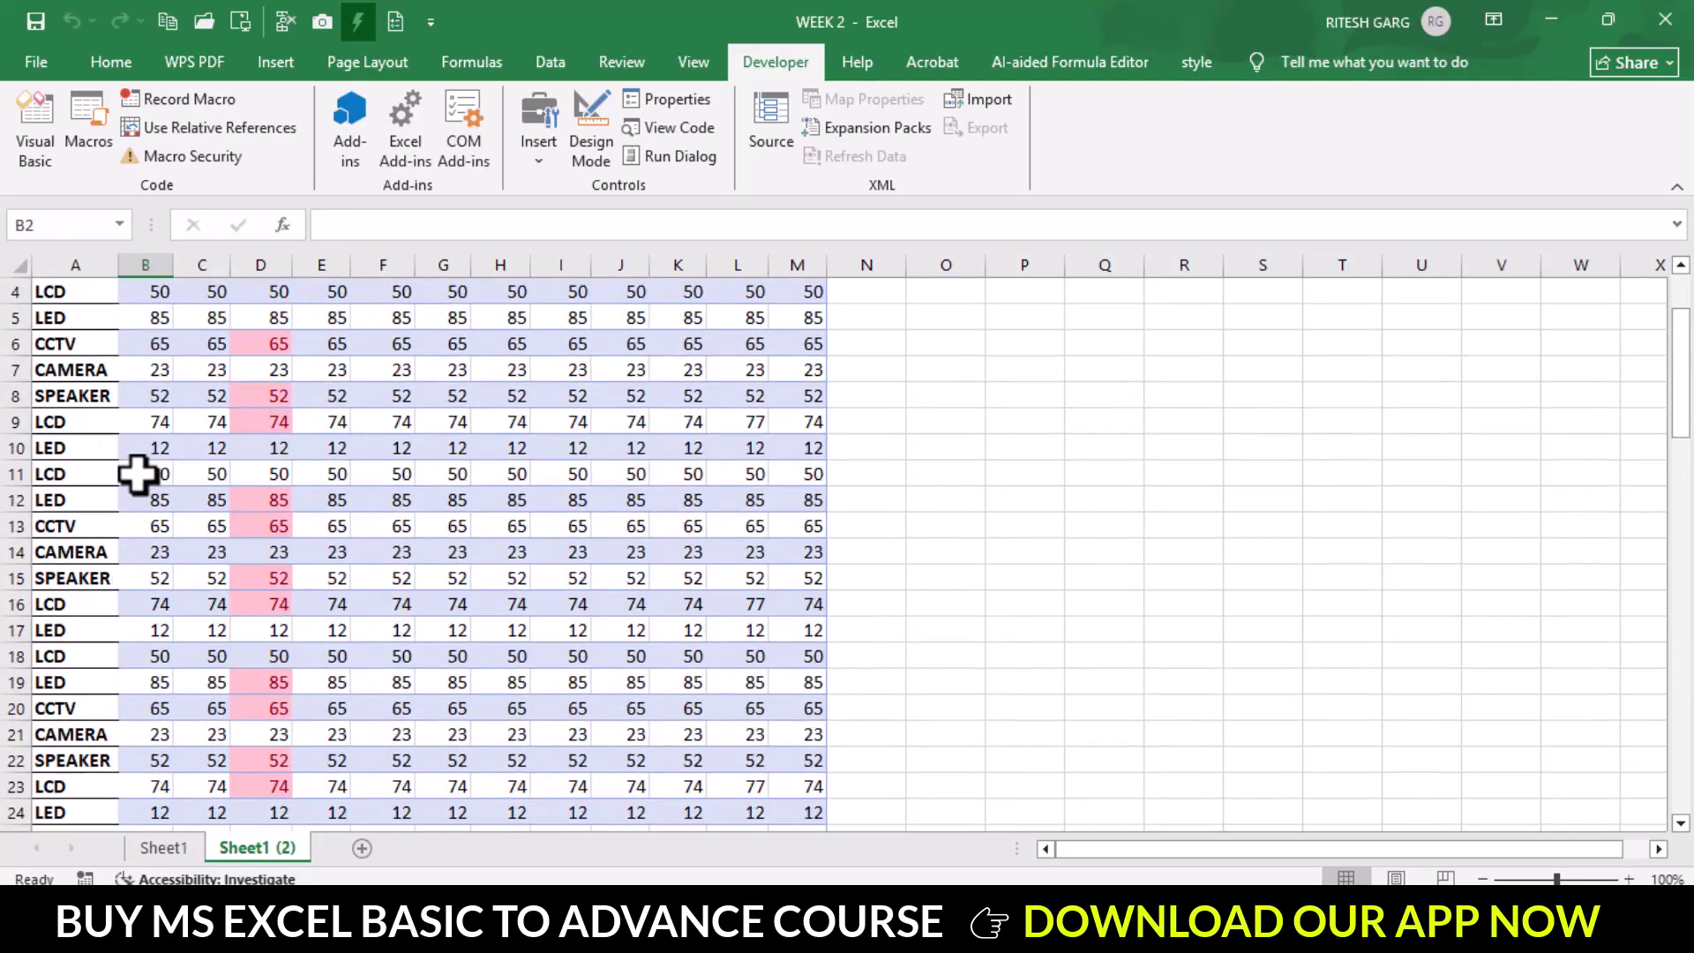
pyautogui.scroll(-2, 154, 565)
pyautogui.scroll(-7, 177, 618)
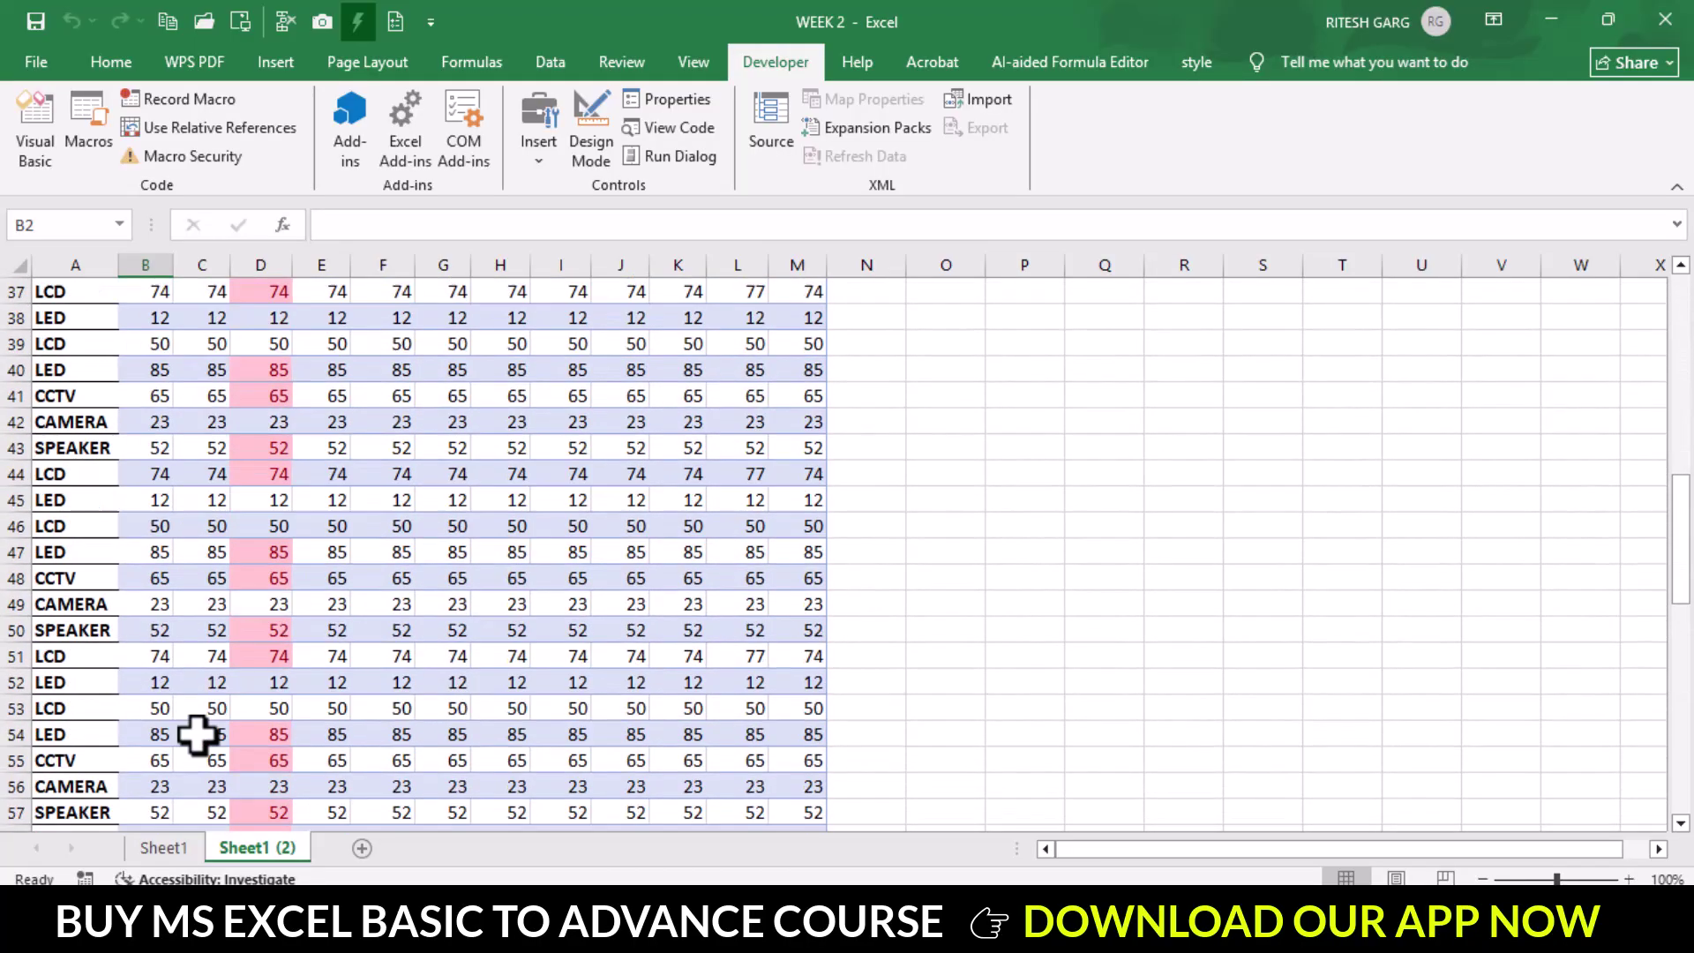
pyautogui.scroll(2, 295, 495)
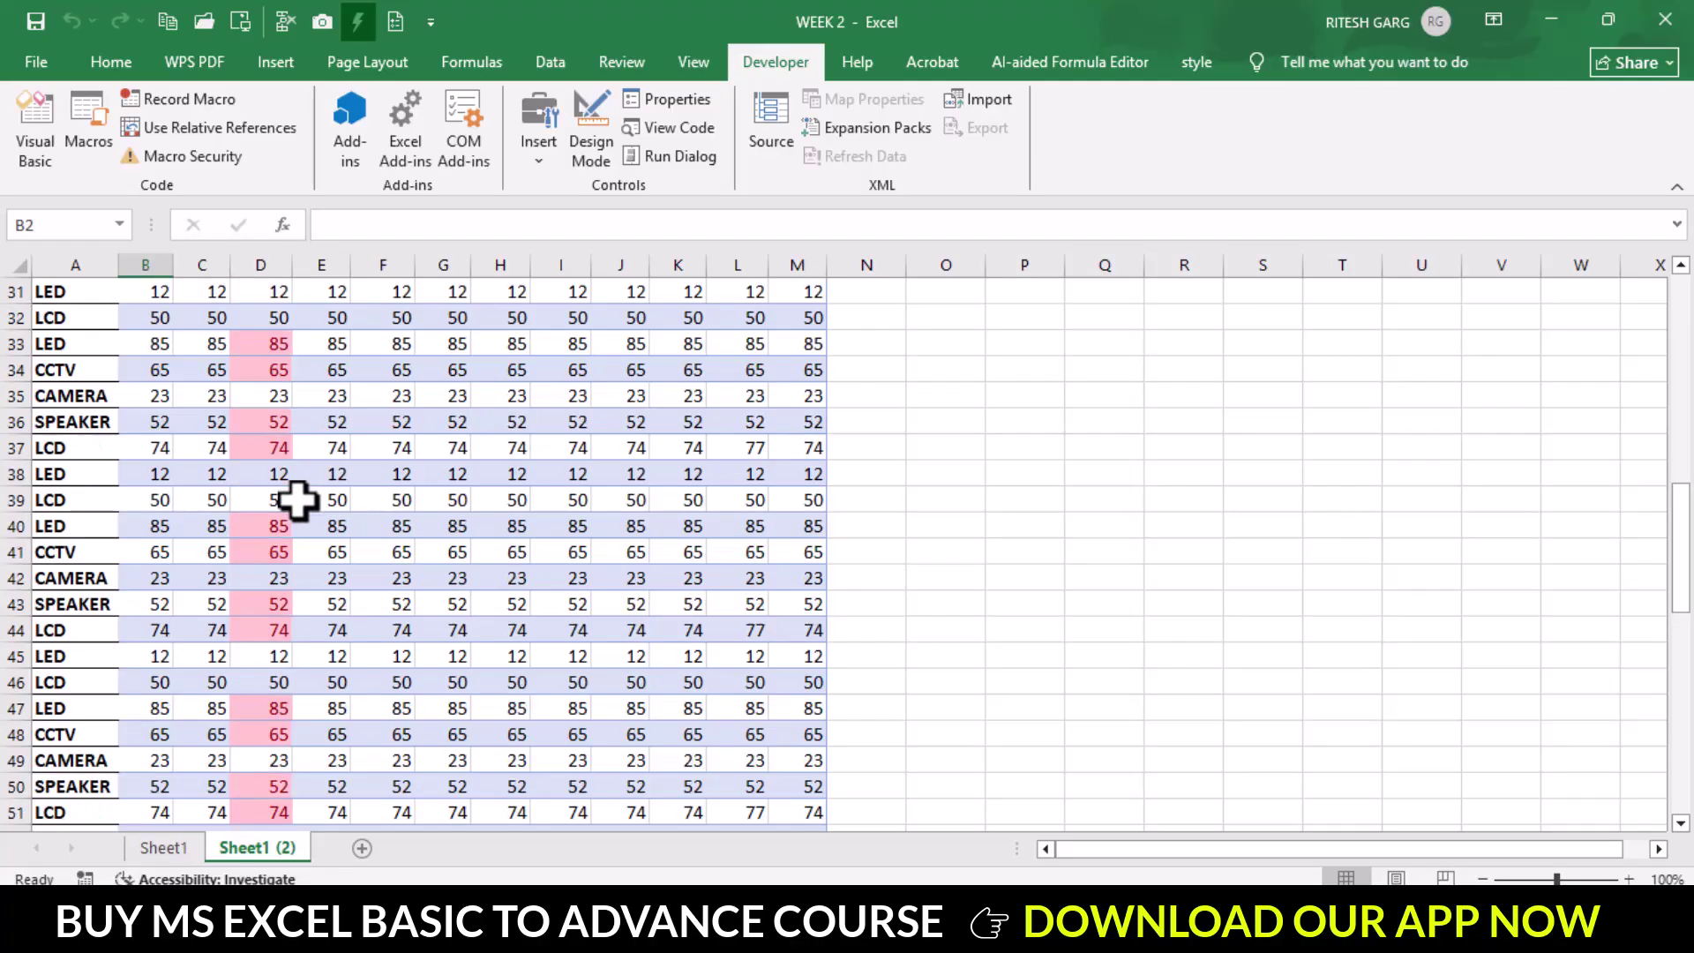
pyautogui.scroll(7, 317, 518)
pyautogui.scroll(3, 347, 541)
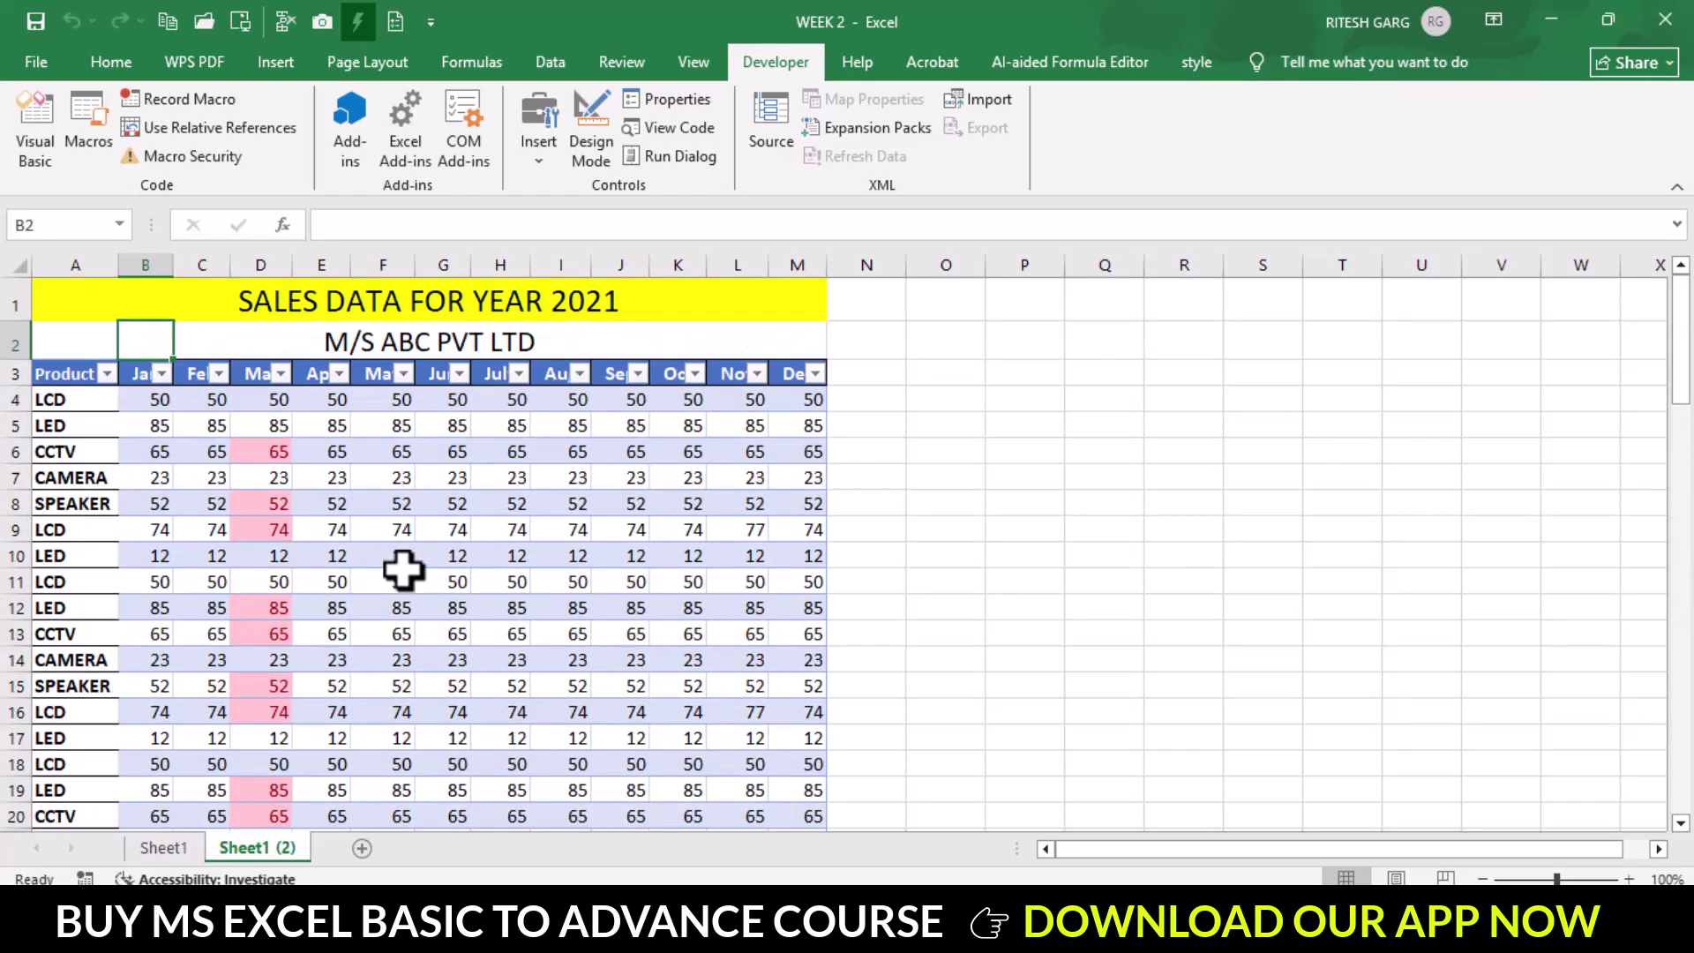